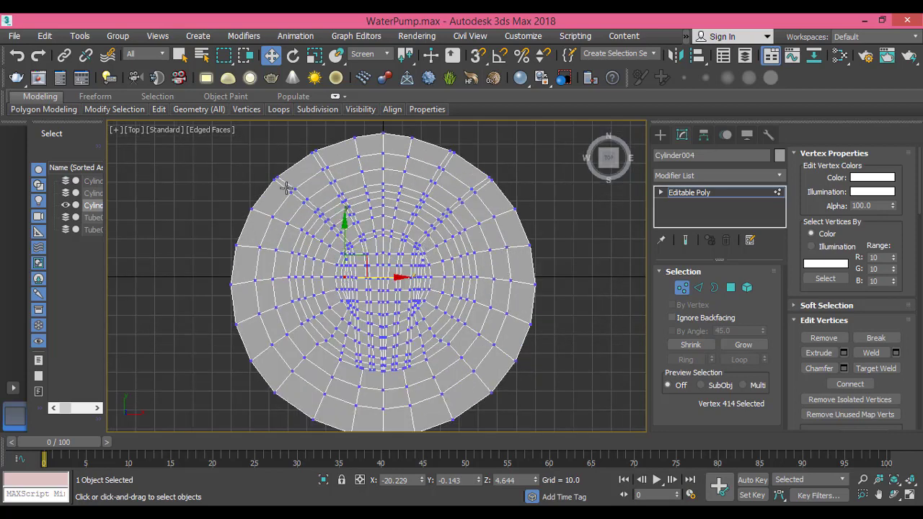
left_click(244, 166)
mouse_move(189, 109)
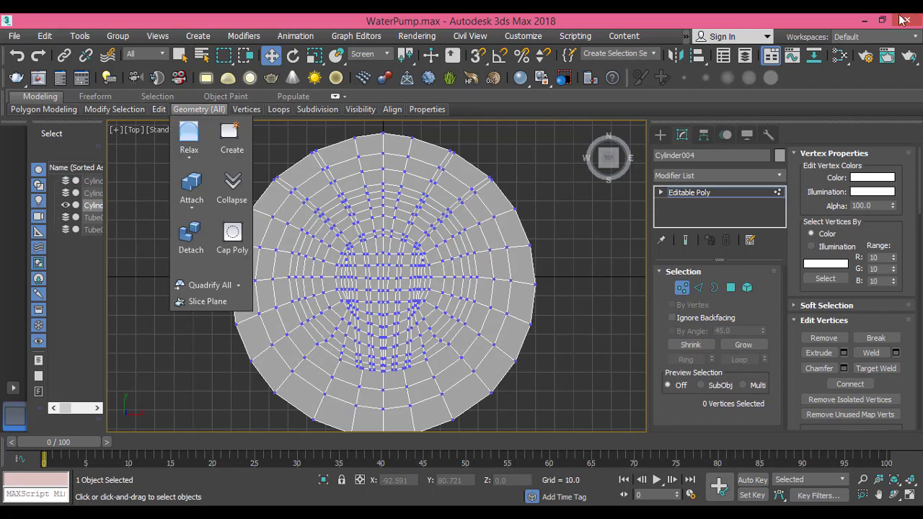
mouse_move(156, 113)
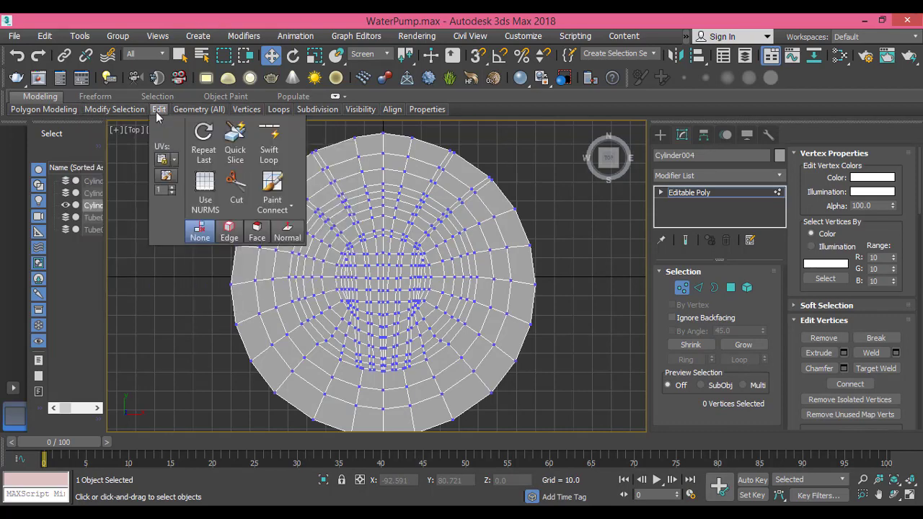
left_click(269, 136)
left_click(270, 140)
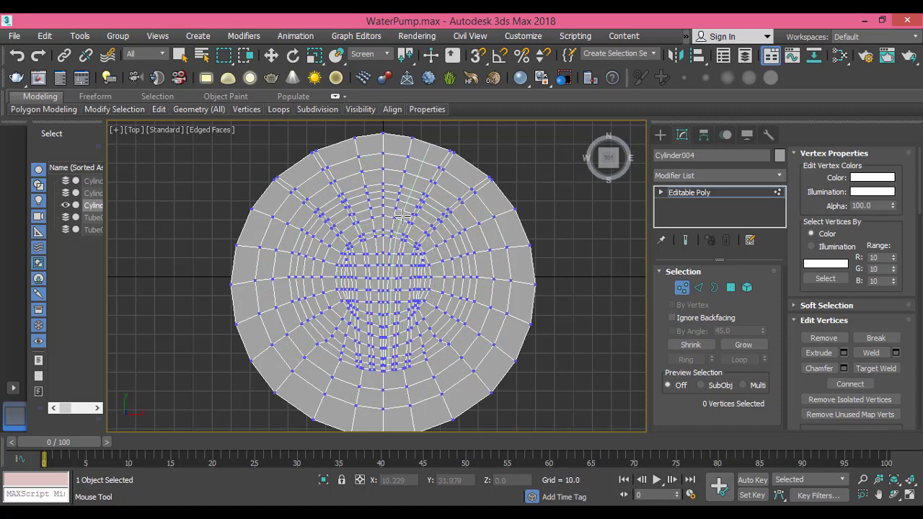
left_click(369, 427)
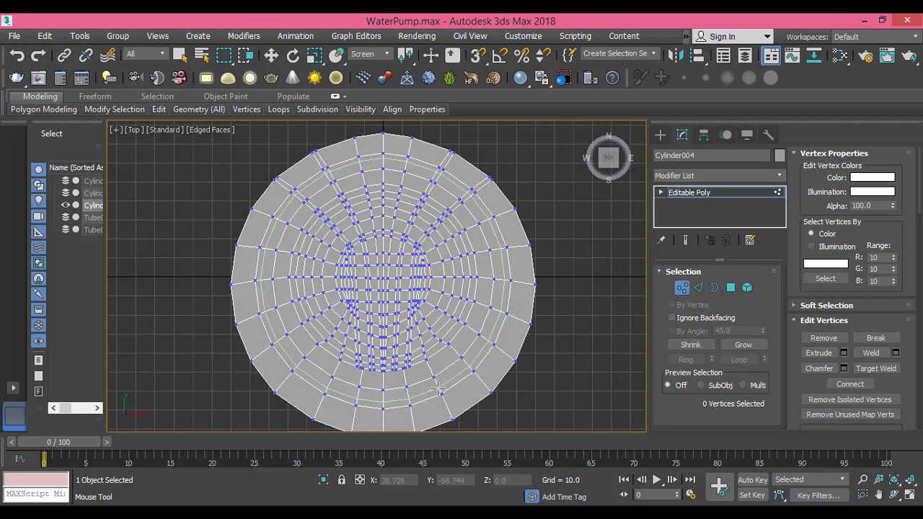
right_click(202, 188)
middle_click_drag(466, 243, 456, 226)
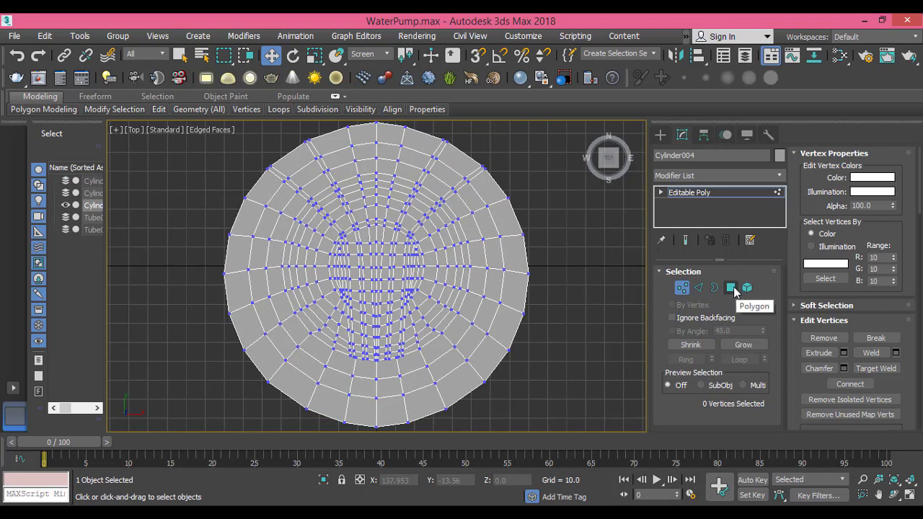
middle_click_drag(462, 264, 464, 276)
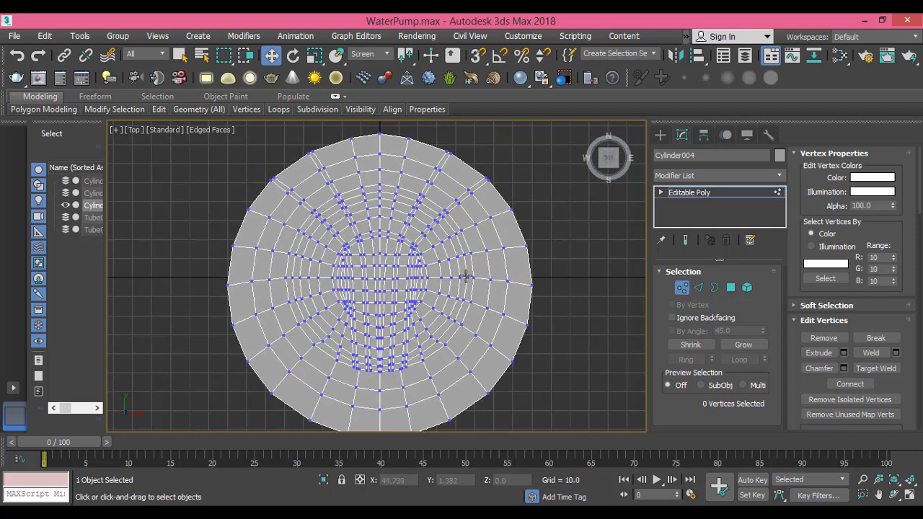
Try to shift the two outermost edge loops of the disc slightly in the positive Y direction.
left_click(698, 288)
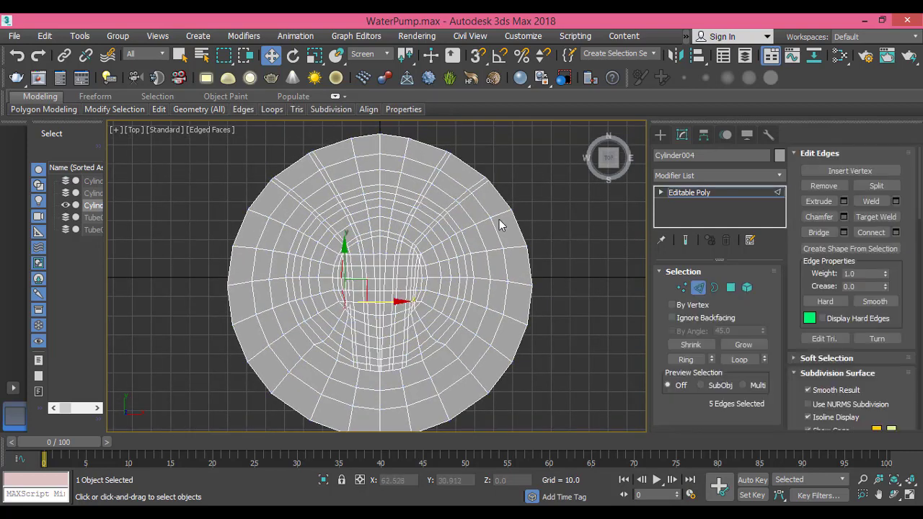
double_click(496, 186)
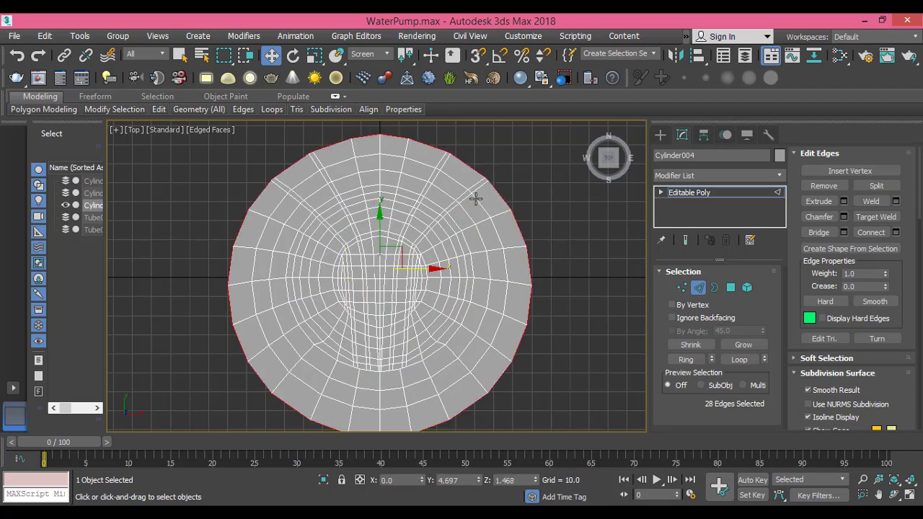
double_click(476, 199, "ctrl")
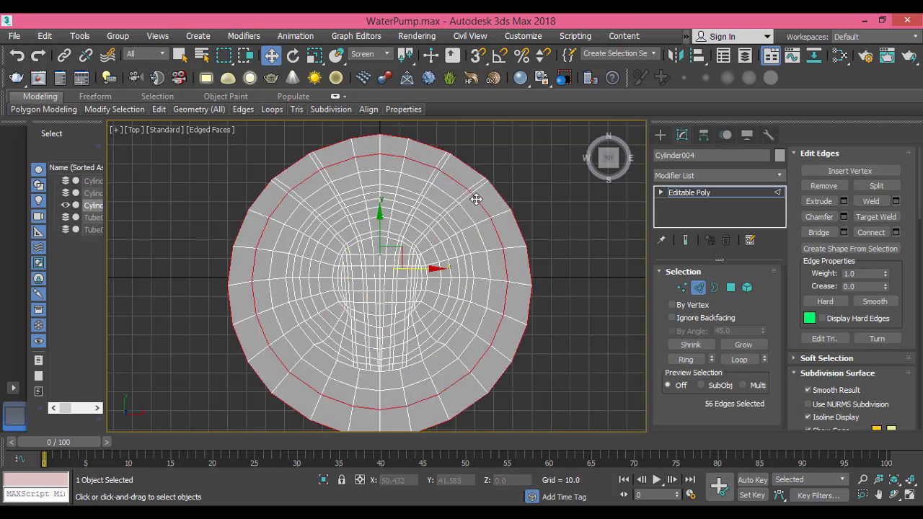
middle_click_drag(476, 199, 478, 214)
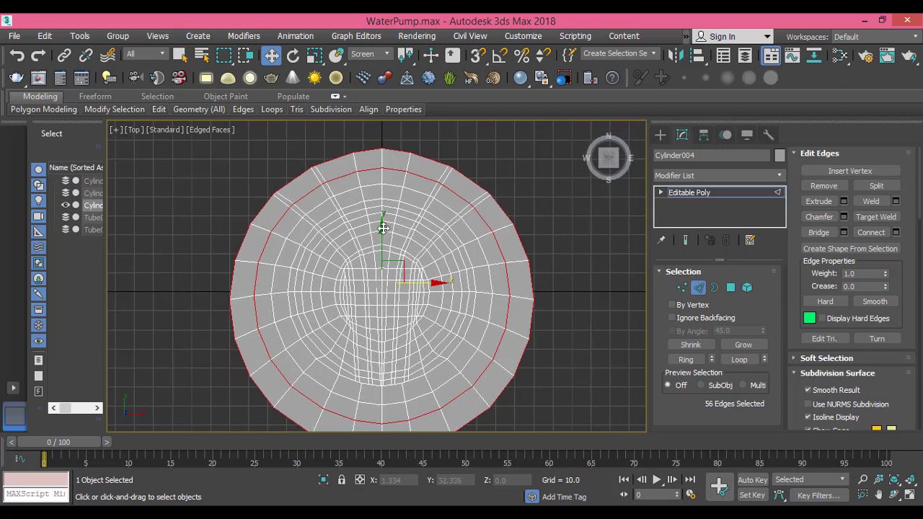
left_click_drag(382, 228, 381, 217)
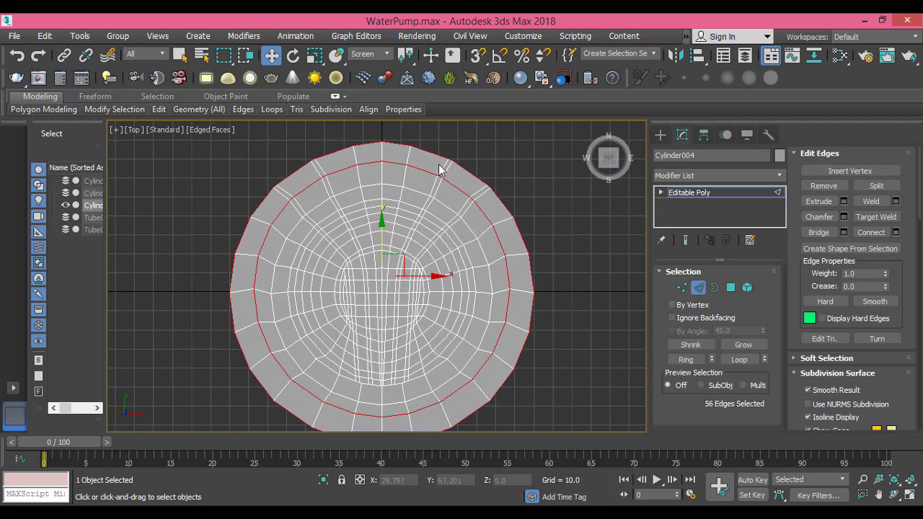
Try to move only the outermost edge loop farther in positive Y than the loop inside it.
left_click(498, 169)
double_click(457, 162)
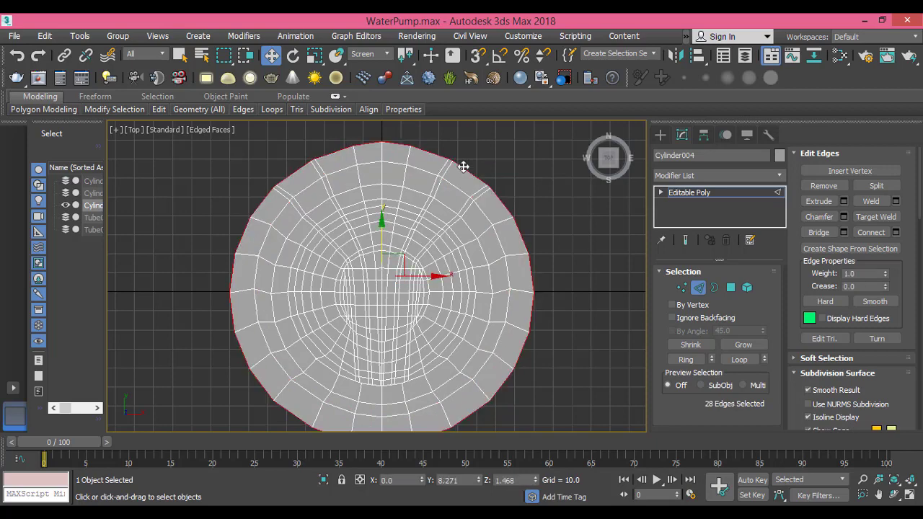
left_click_drag(383, 220, 382, 208)
middle_click_drag(382, 209, 382, 215)
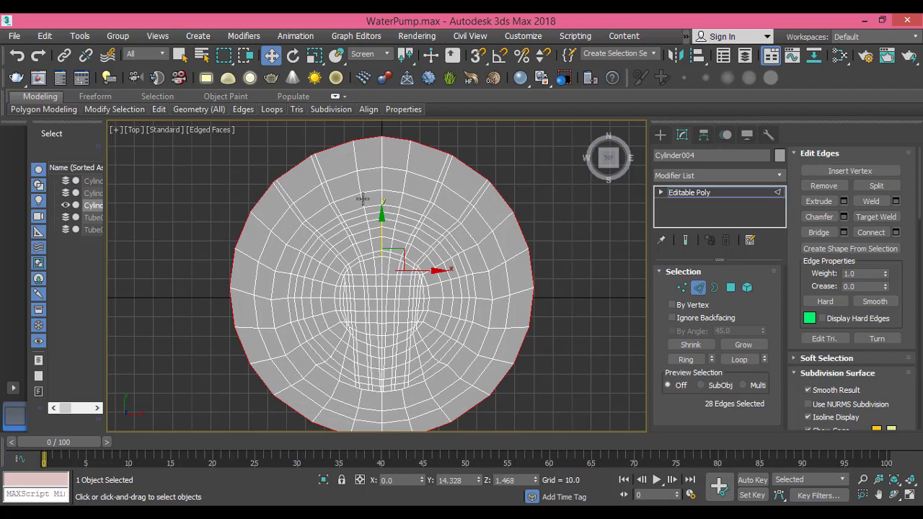
Undo the Y moves of the outer edge loops and clear the edge selection.
key("ctrl+z")
key("ctrl+z")
key("ctrl+z")
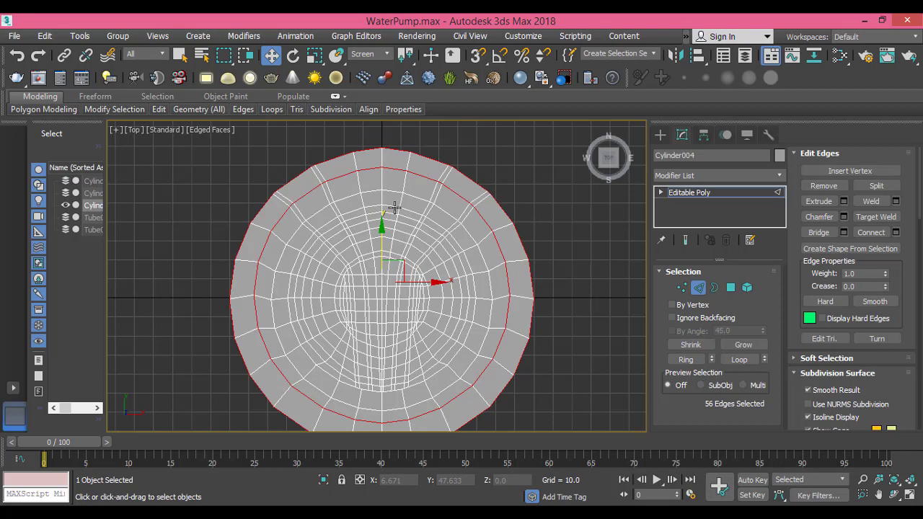
key("ctrl+z")
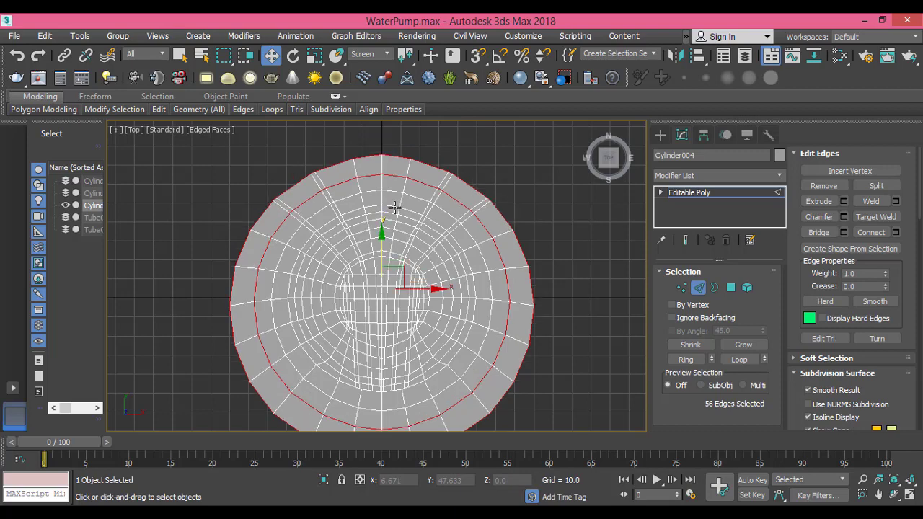
left_click(542, 212)
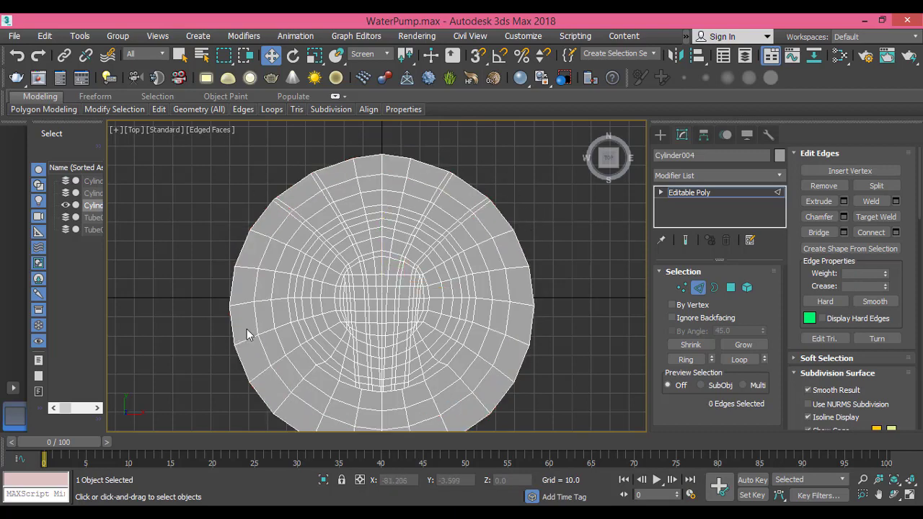
Check the water pump reference photo and rotate the whole cylinder 90° about Z with angle snapping.
key("alt+Tab")
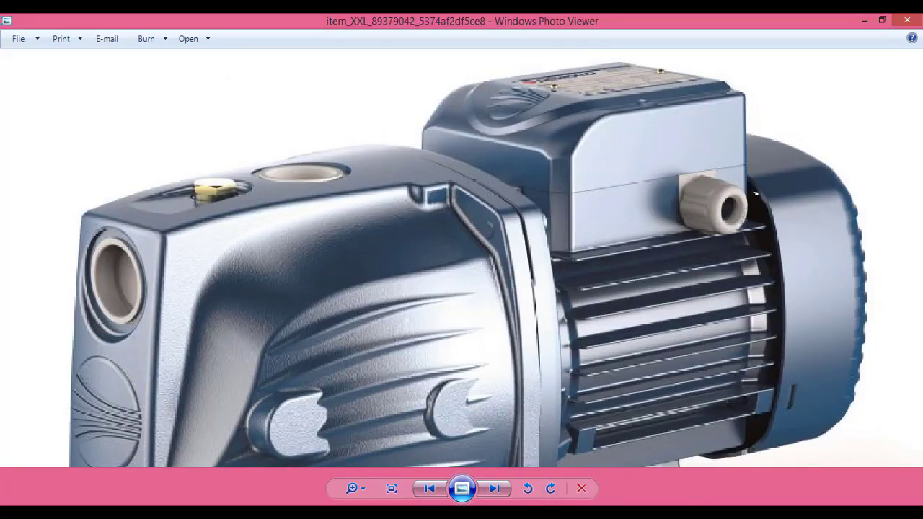
key("alt+Tab")
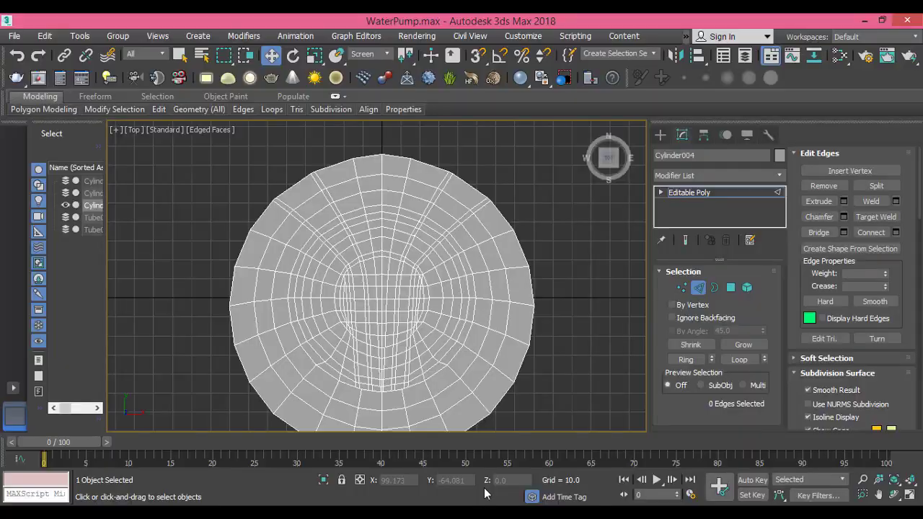
left_click(680, 192)
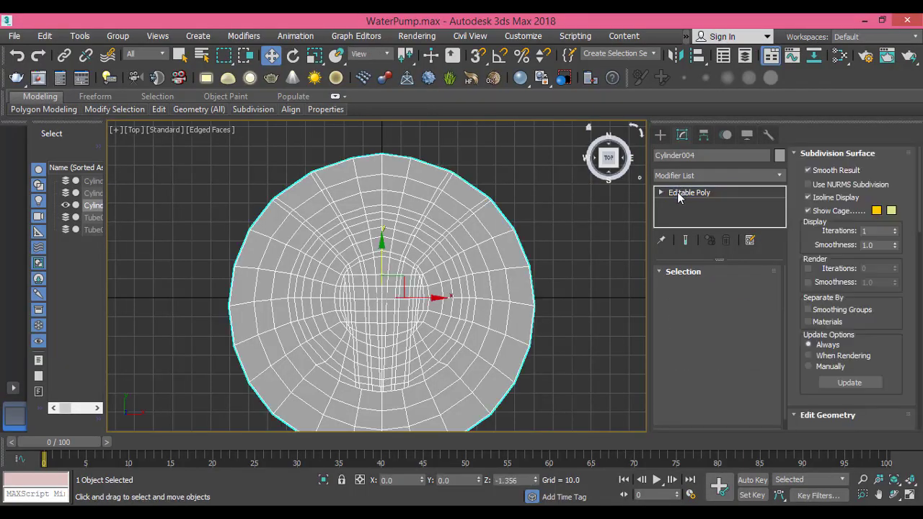
left_click(496, 57)
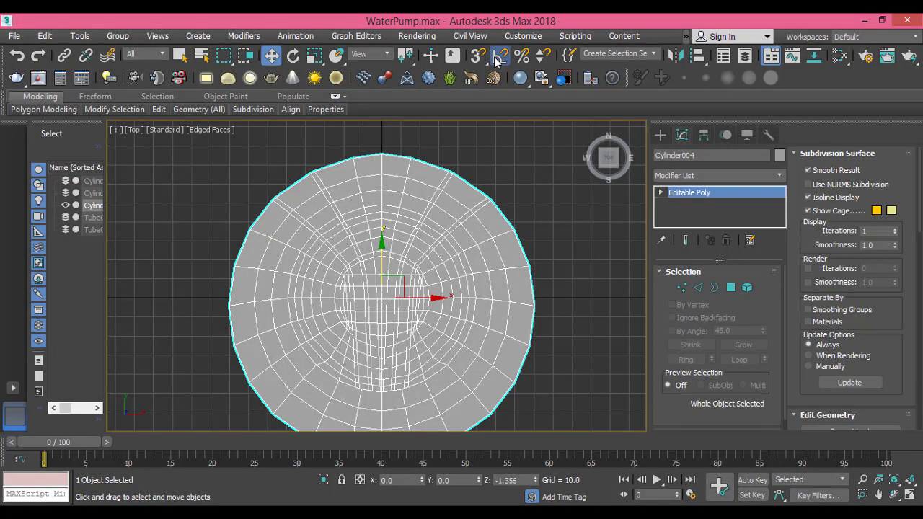
left_click(293, 56)
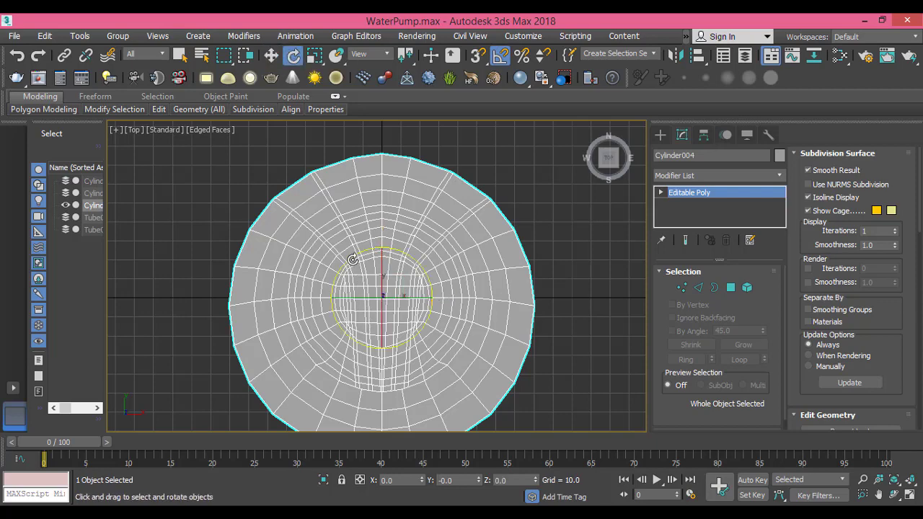
left_click_drag(353, 260, 375, 363)
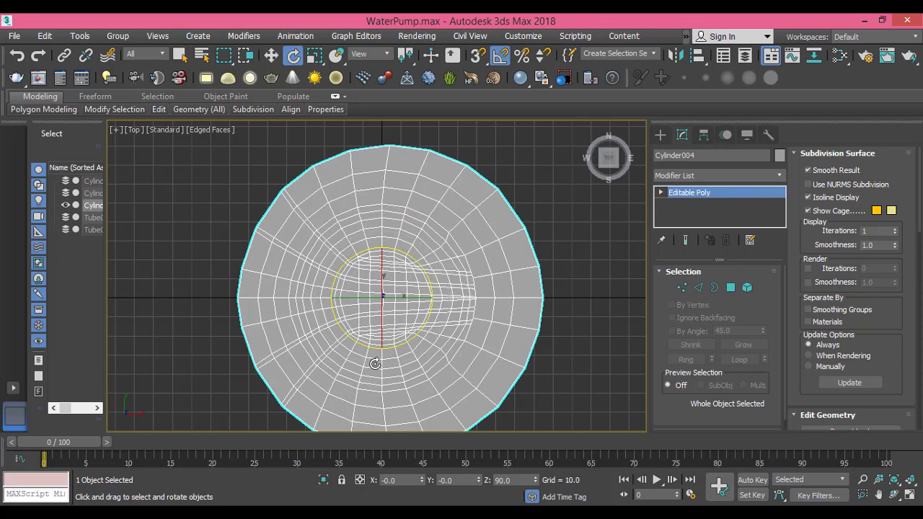
left_click(531, 205)
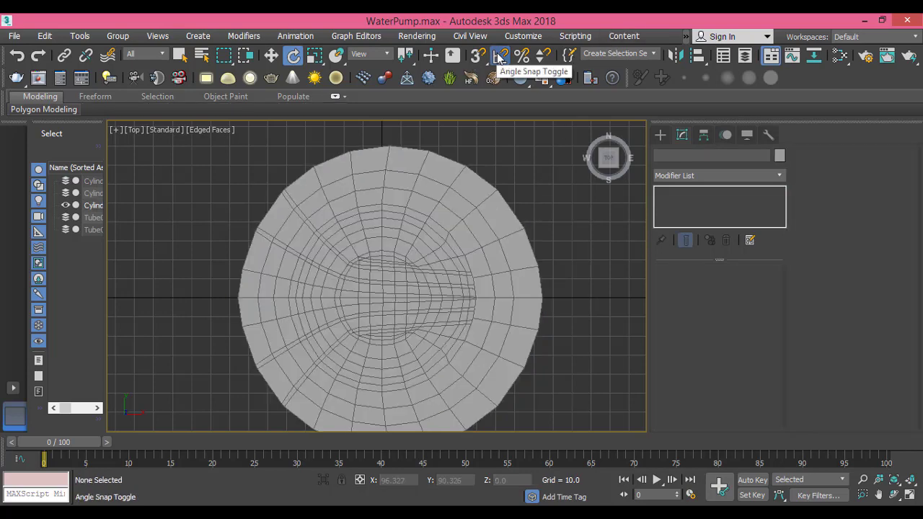
left_click(271, 55)
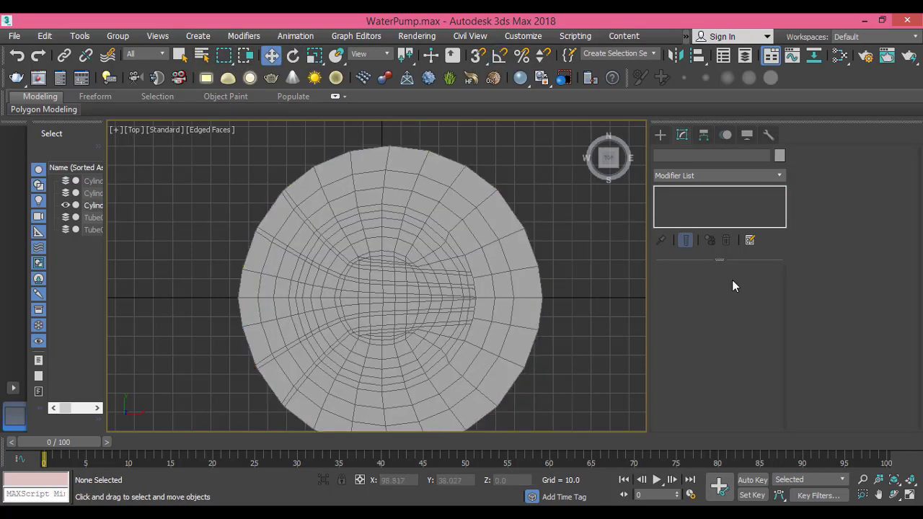
Shift the cylinder's two outermost edge loops together by about -2.8 in X and 2.17 in Y.
left_click(489, 268)
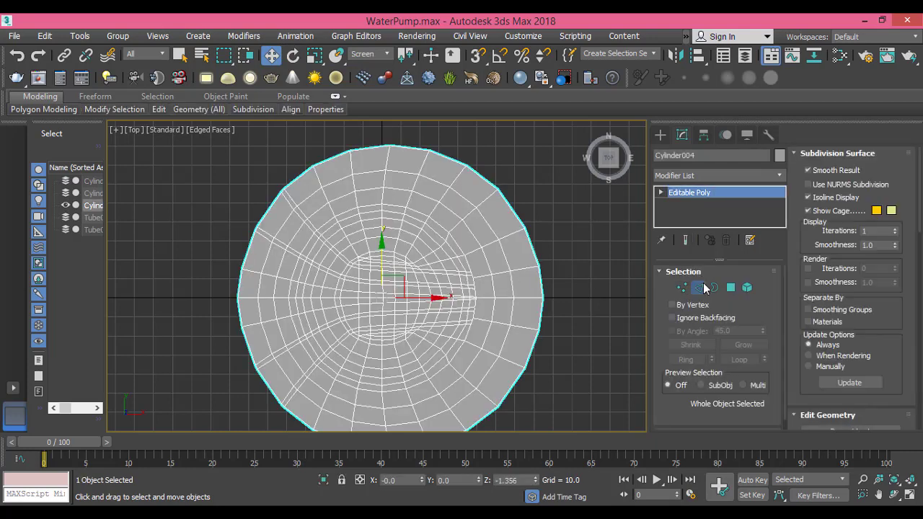
double_click(453, 163)
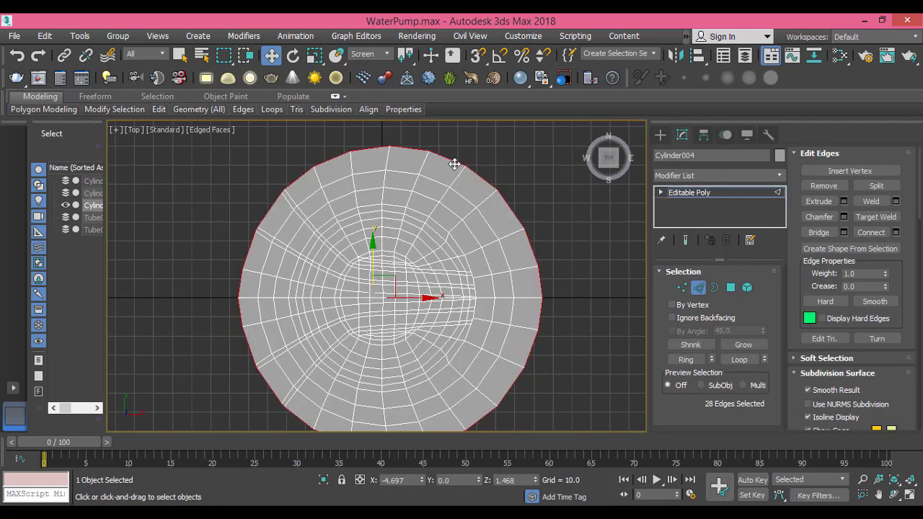
double_click(438, 180, "ctrl")
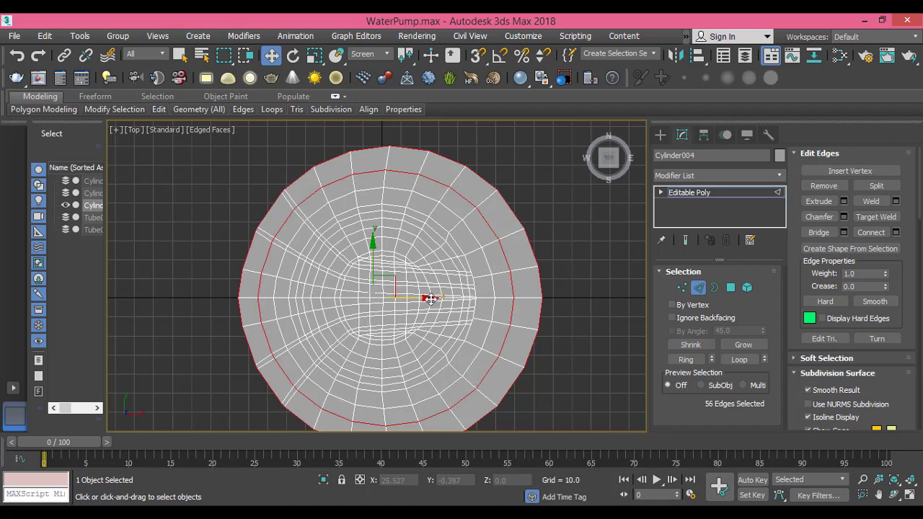
left_click_drag(430, 299, 425, 298)
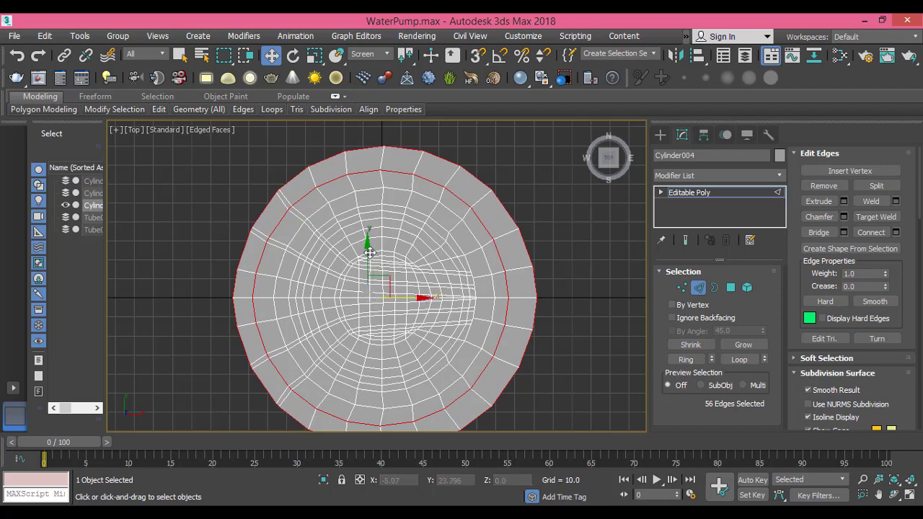
left_click_drag(370, 250, 369, 247)
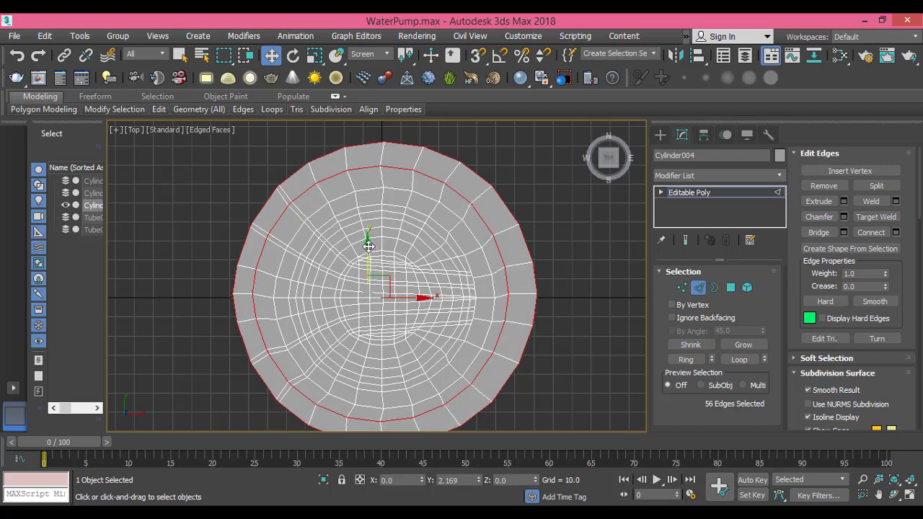
Move only the outermost edge loop to about X -8.94 and Y 6.82.
left_click(532, 225)
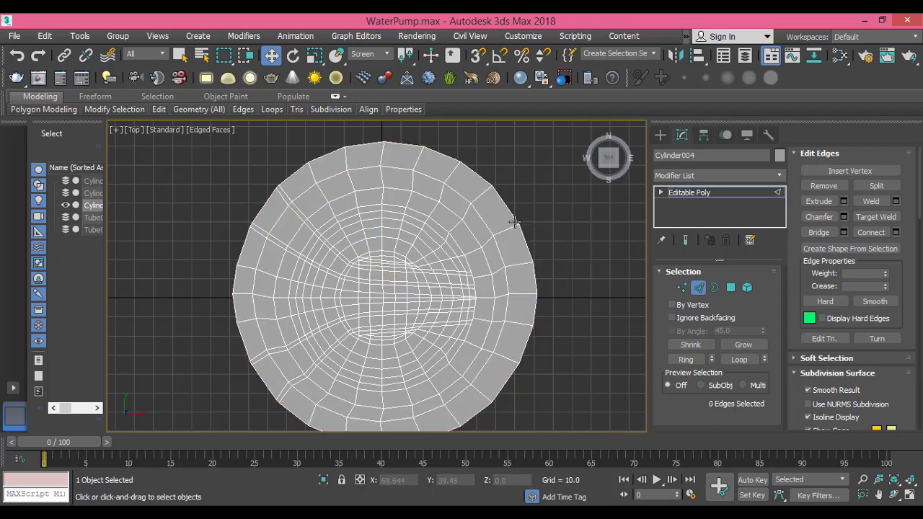
double_click(514, 222)
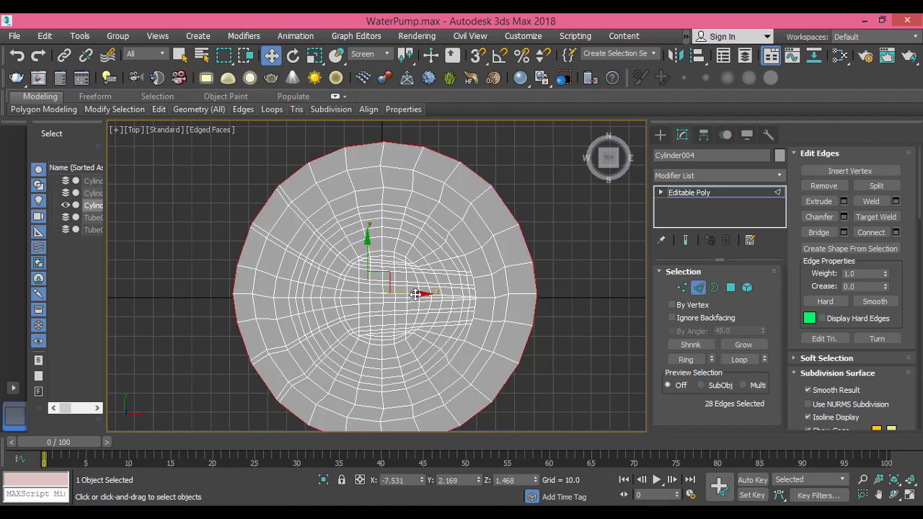
left_click_drag(415, 293, 411, 292)
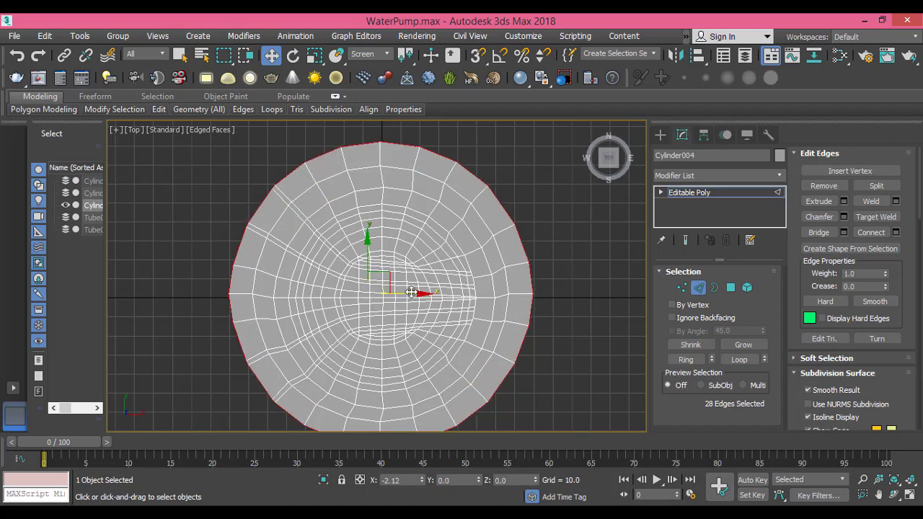
key("ctrl+z")
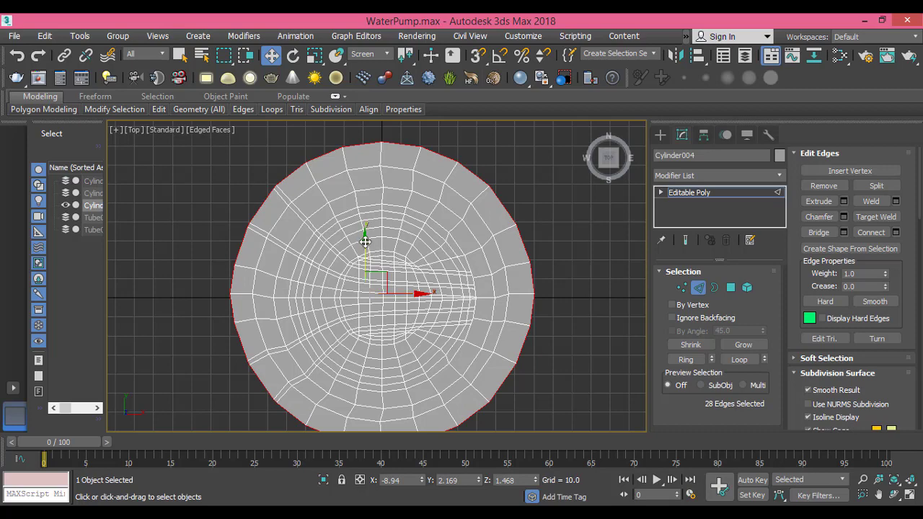
left_click_drag(365, 242, 364, 233)
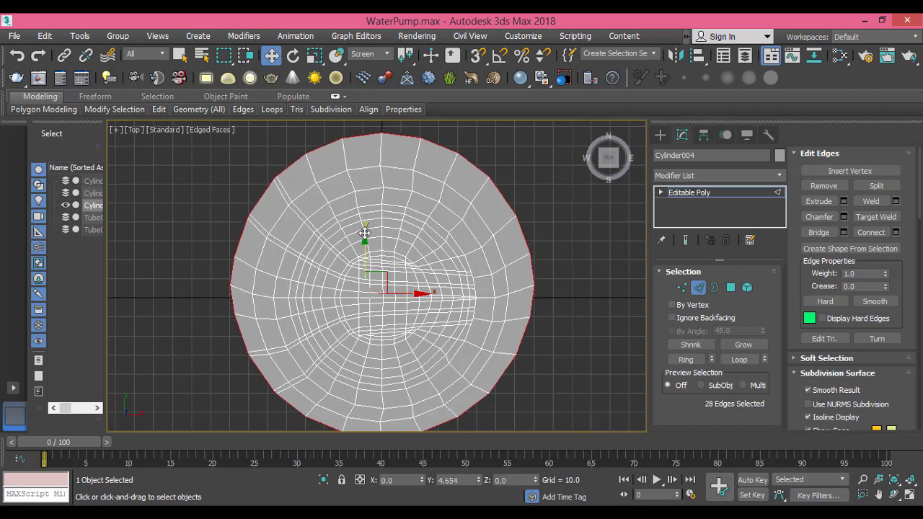
mouse_move(365, 231)
middle_mouse_down()
mouse_move(390, 243)
mouse_move(377, 243)
middle_mouse_up()
scroll(390, 242, "down", 2)
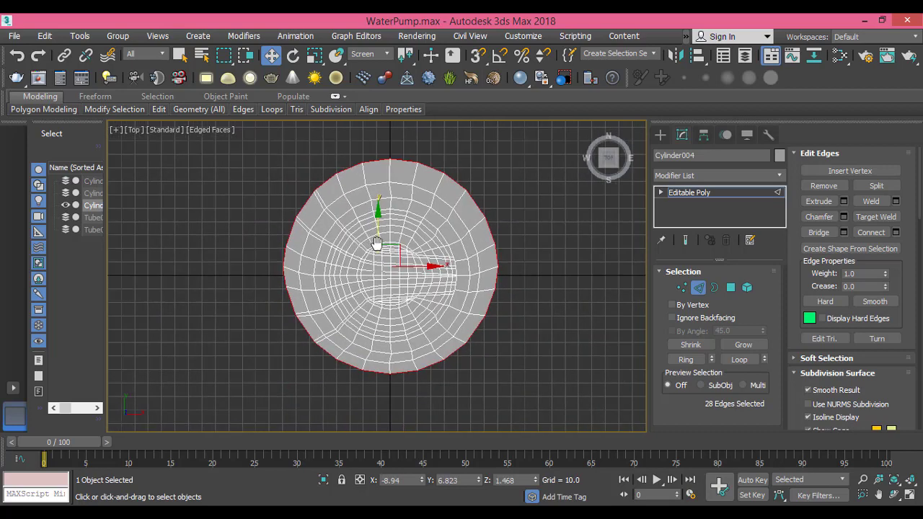
Select the upper vertices of the two outermost loops and scale them in Y into a straight horizontal top side.
left_click(494, 221)
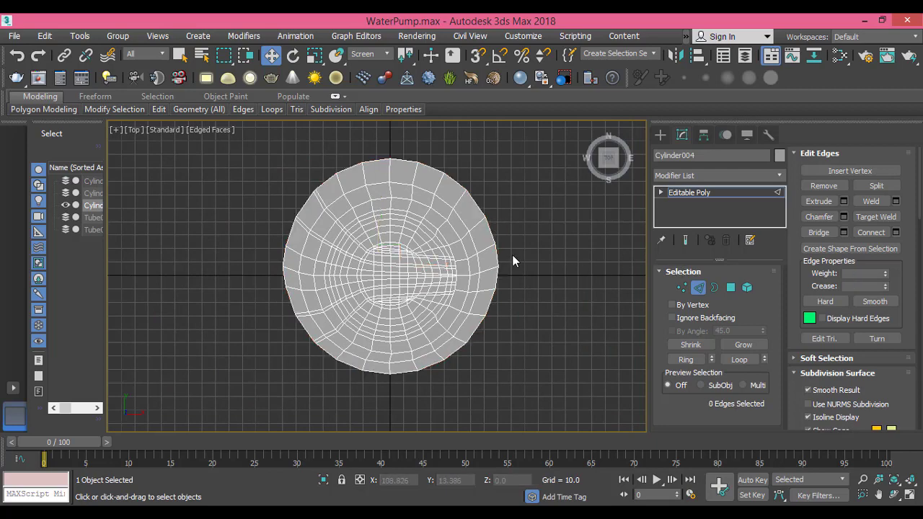
middle_click_drag(512, 256, 509, 276)
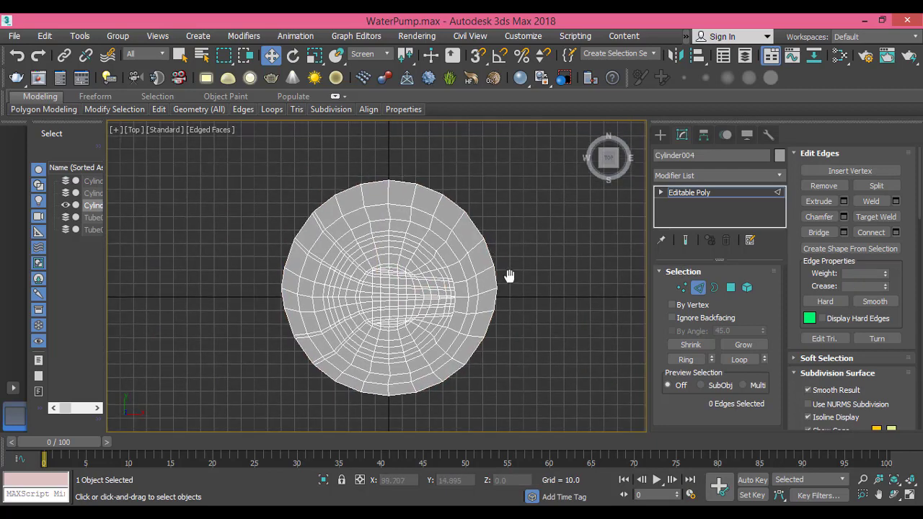
left_click(682, 287)
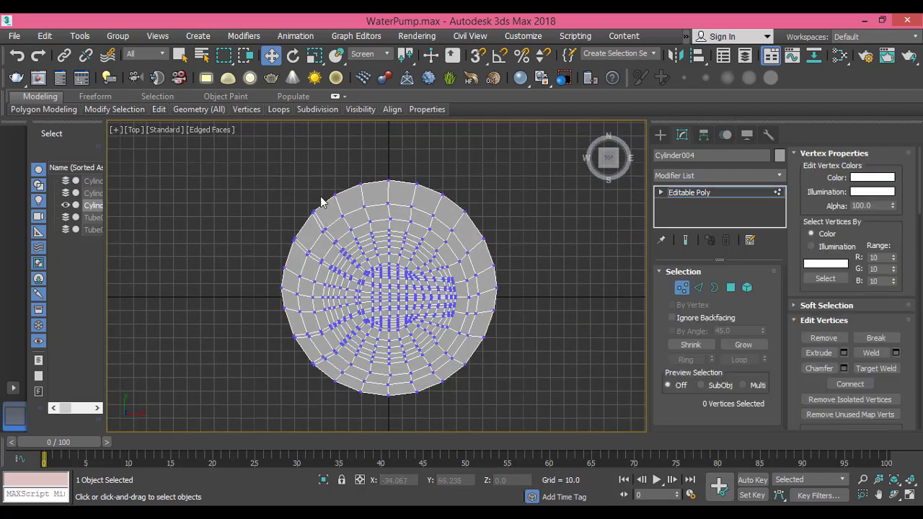
left_click_drag(292, 171, 497, 244)
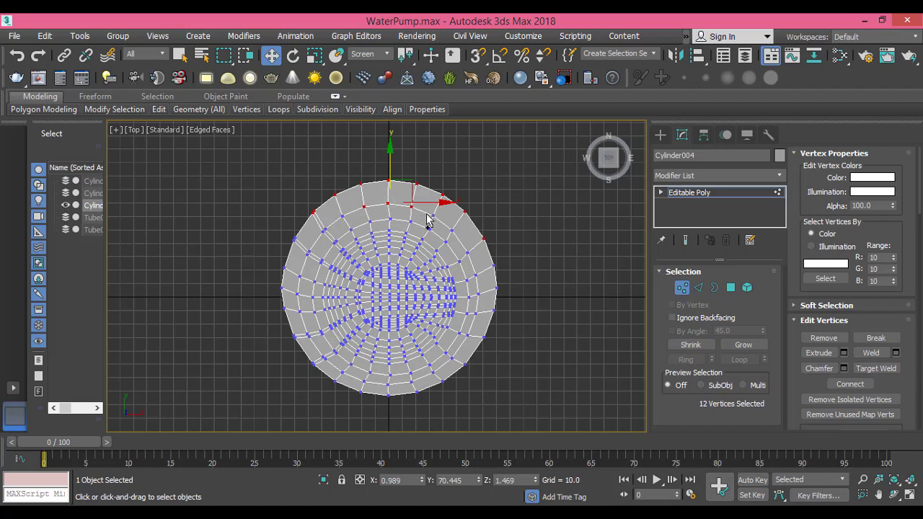
left_click_drag(425, 212, 459, 254, "ctrl")
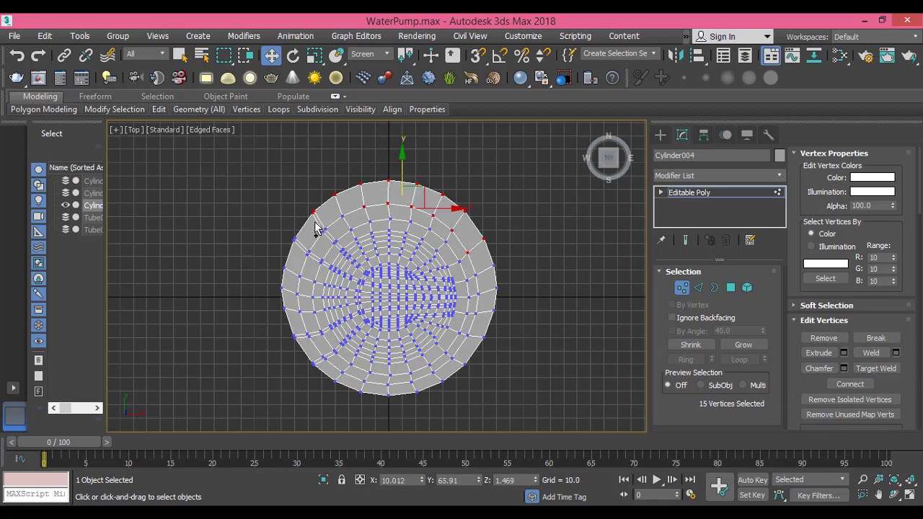
left_click_drag(328, 235, 350, 225, "ctrl")
left_click_drag(287, 235, 315, 265, "ctrl")
middle_click_drag(364, 258, 369, 267)
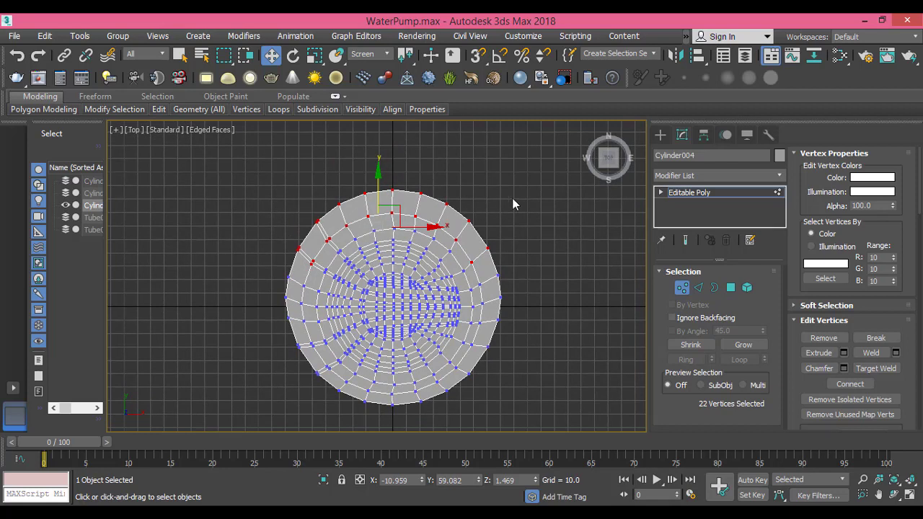
left_click(314, 56)
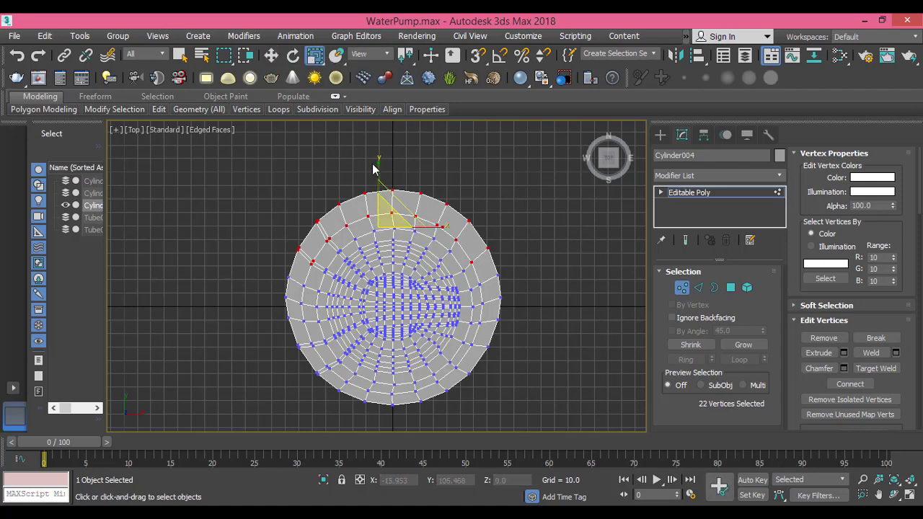
left_click_drag(378, 159, 455, 73)
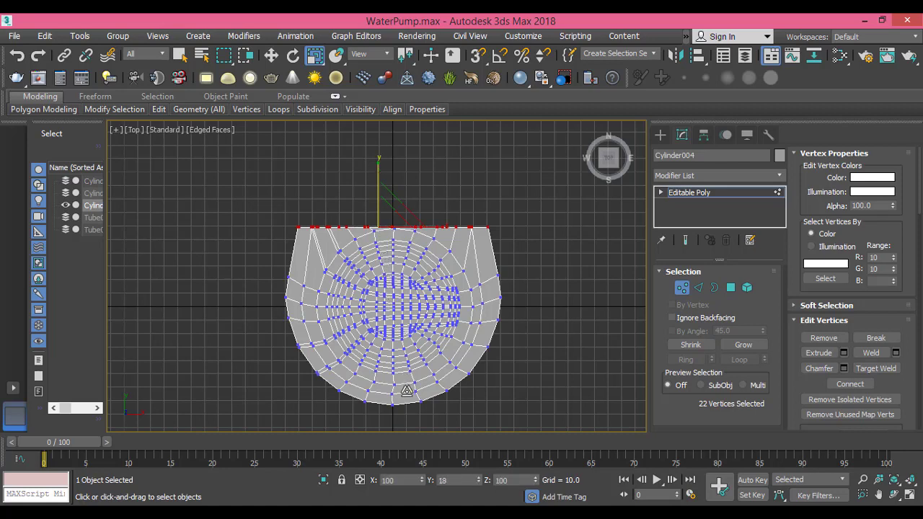
Widen the flattened top row in X and scale the outermost right-side vertices in X into a straight vertical side.
left_click_drag(437, 230, 529, 343)
left_click(510, 220)
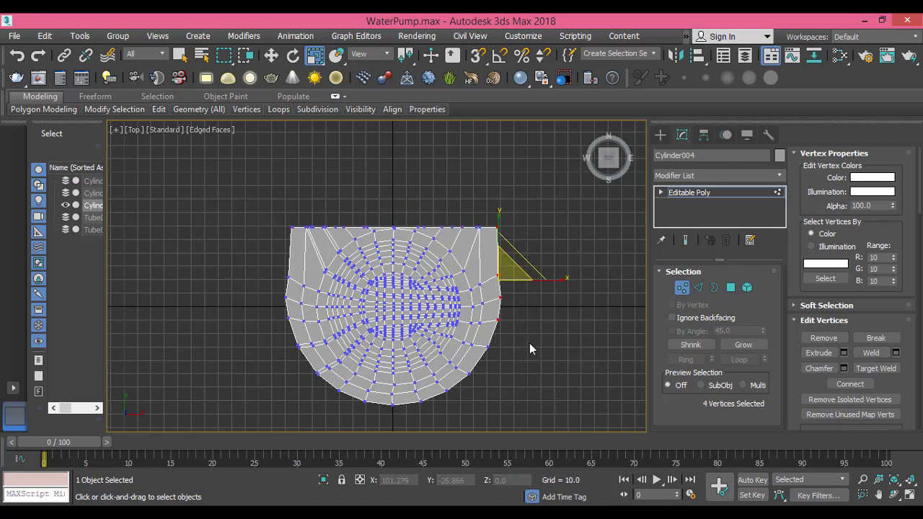
left_click_drag(562, 278, 107, 237)
left_click_drag(562, 278, 317, 284)
Scale the outermost left-side vertices in X to form a straight vertical side, then clear the selection.
left_click_drag(250, 261, 294, 354)
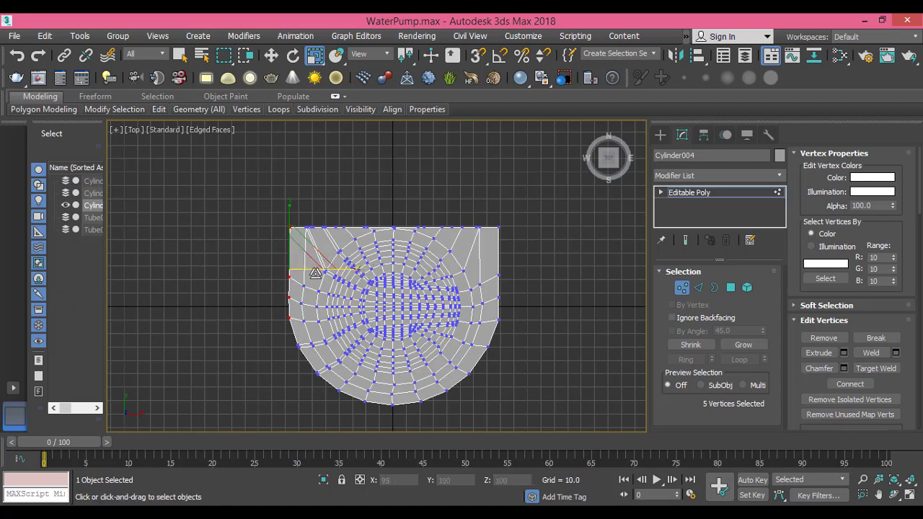
left_click_drag(231, 285, 211, 287)
left_click_drag(356, 268, 259, 285)
left_click(254, 250)
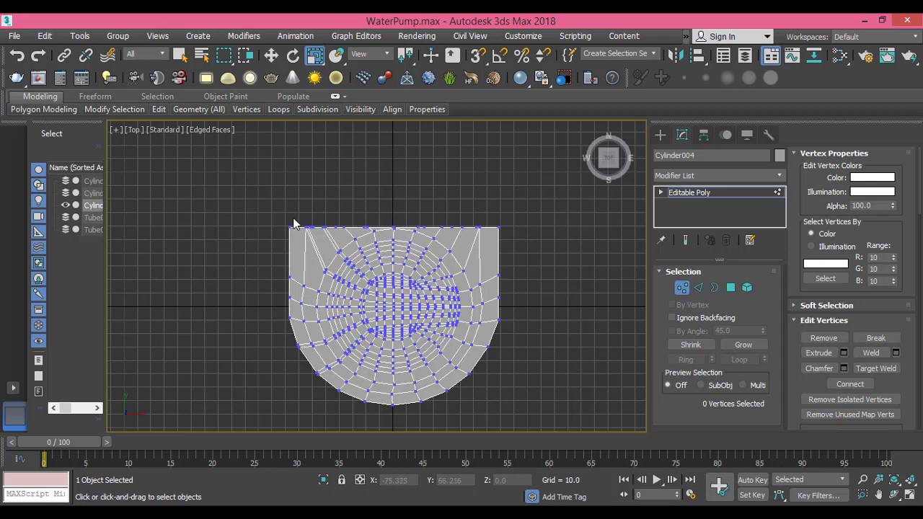
Select the four left-side vertices of the second loop, excluding the extra corner vertex, and flatten them in X.
left_click_drag(303, 306, 310, 333)
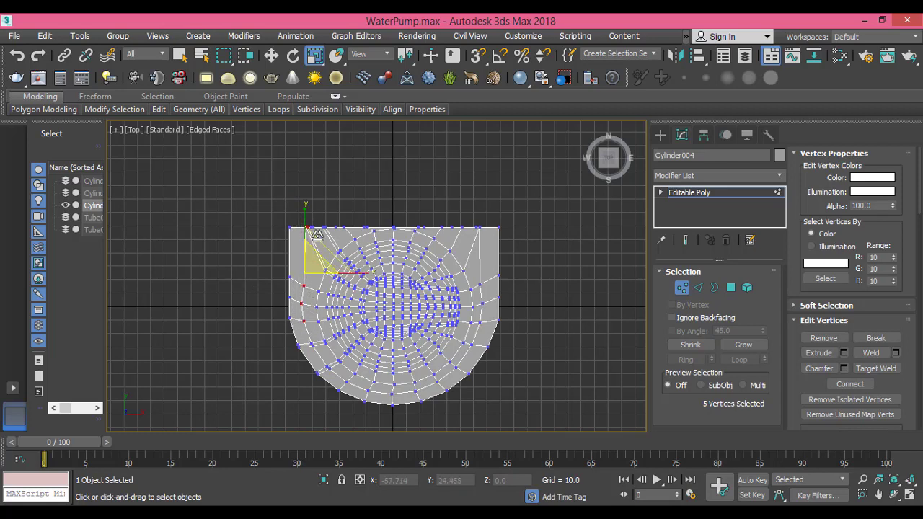
scroll(315, 240, "up", 5)
scroll(316, 240, "up", 2)
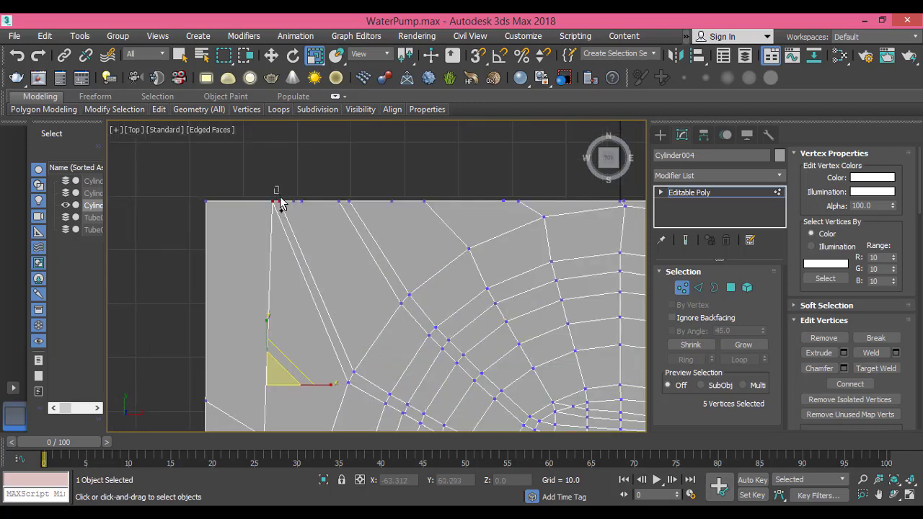
left_click(279, 204, "alt")
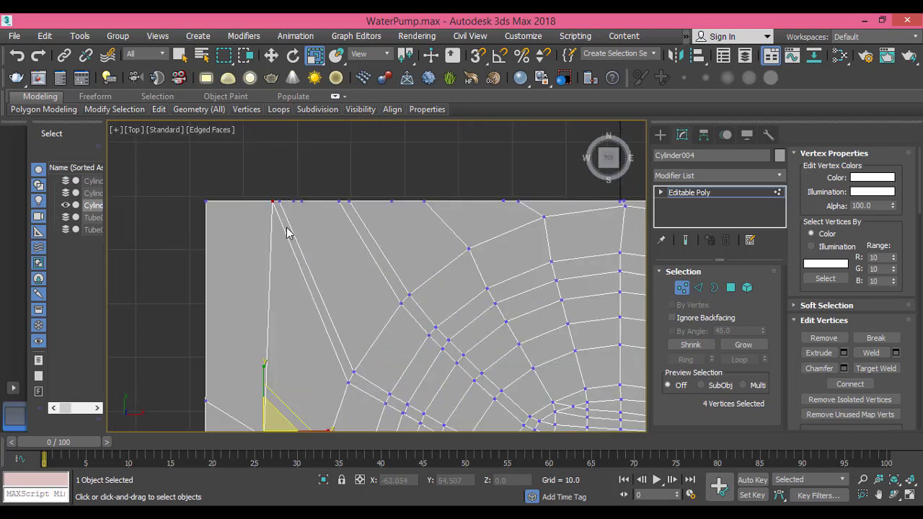
scroll(287, 234, "down", 5)
middle_click_drag(292, 303, 286, 246)
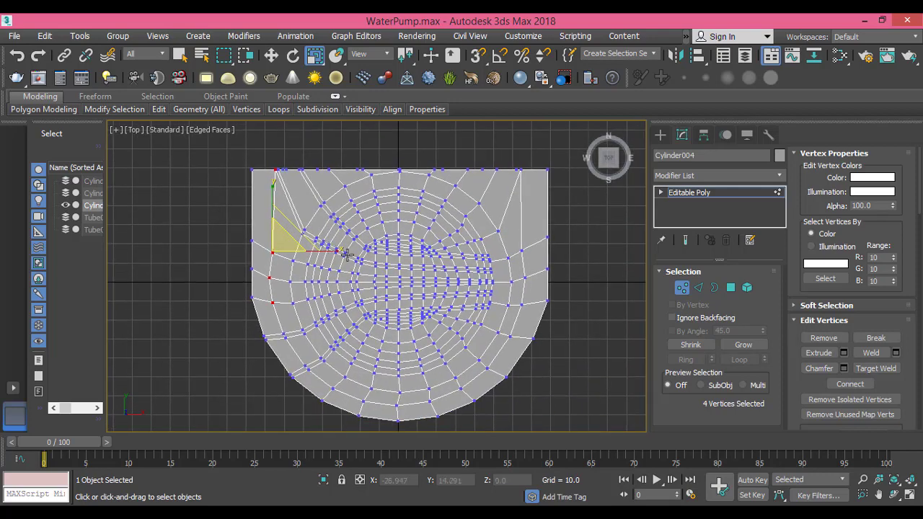
left_click_drag(337, 252, 168, 259)
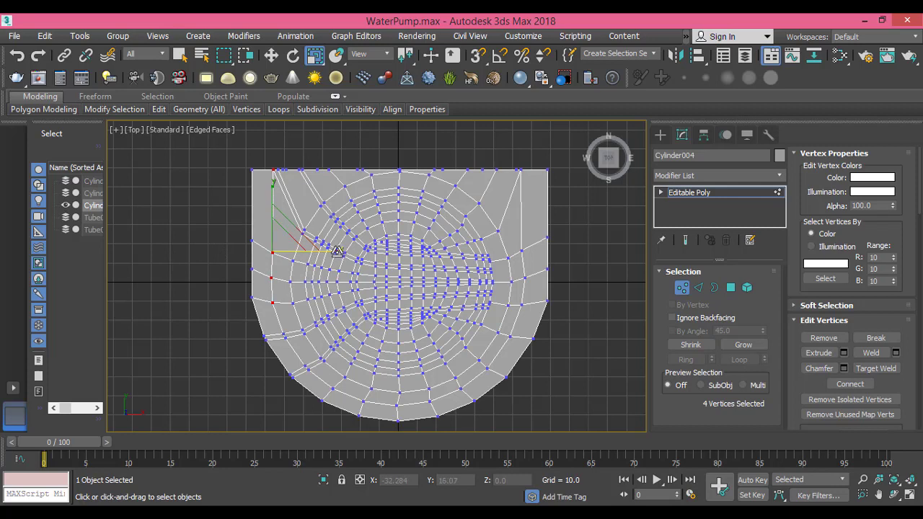
left_click_drag(338, 251, 214, 258)
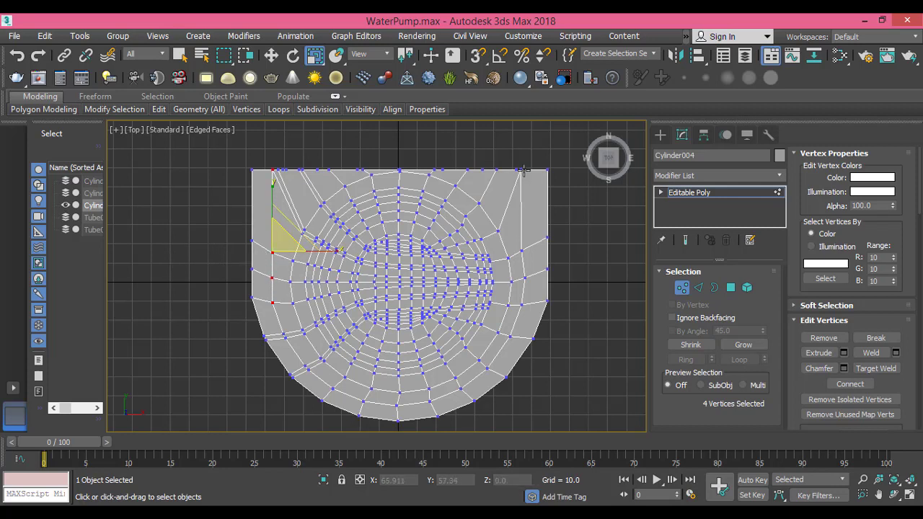
Flatten the four right-side vertices of the second loop in X and clear the vertex selection.
left_click_drag(519, 163, 534, 310)
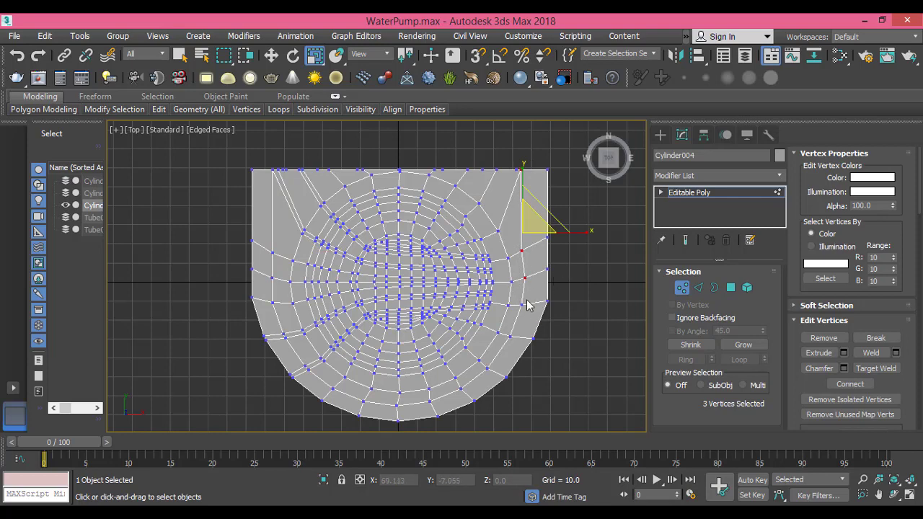
left_click(520, 305, "ctrl")
scroll(532, 252, "up", 2)
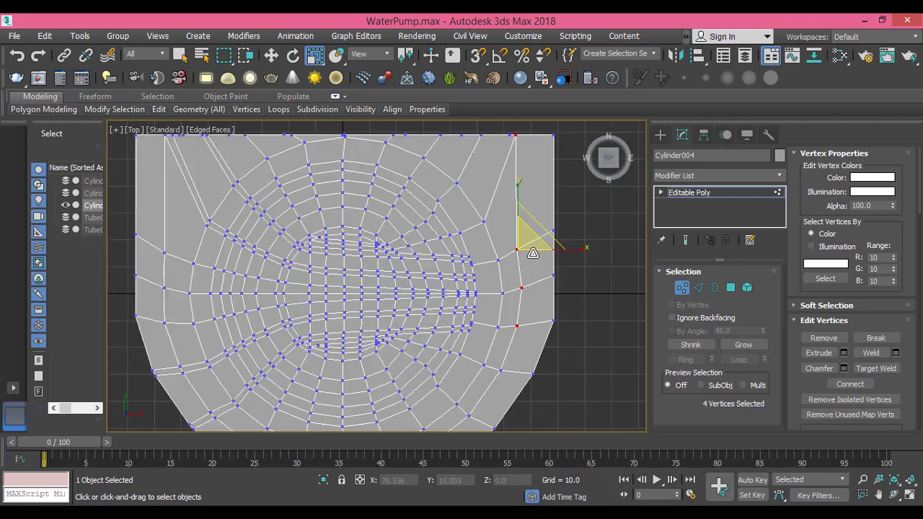
scroll(532, 252, "down", 2)
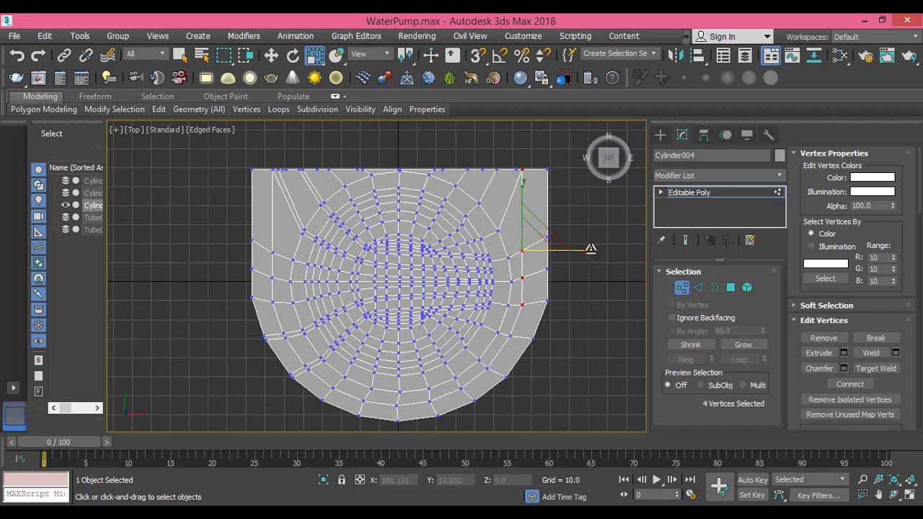
left_click(571, 198)
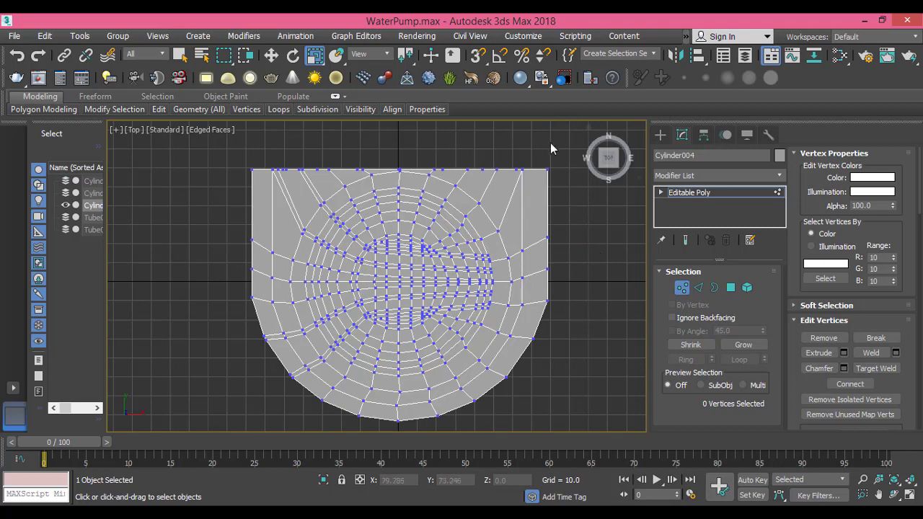
Select the outermost edge loop and reduce the selection to the ten edges along the straight top side.
middle_click_drag(497, 167, 497, 177)
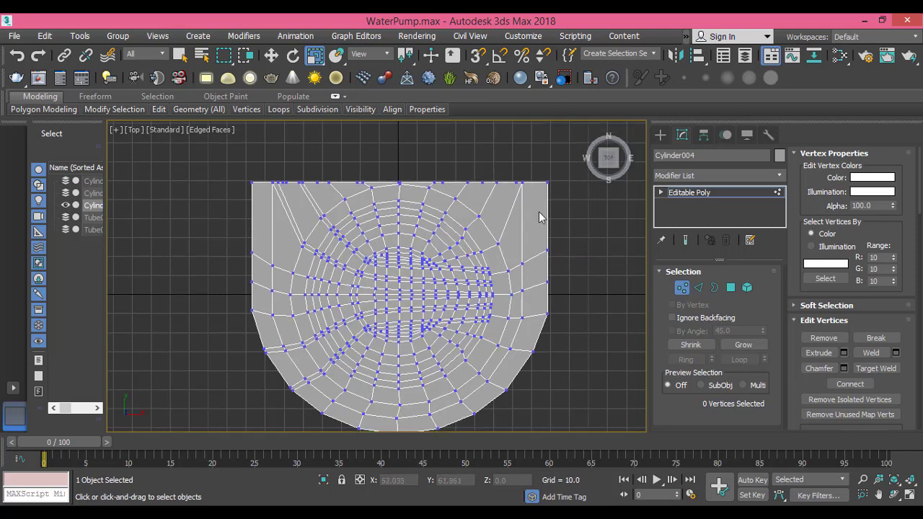
left_click(698, 288)
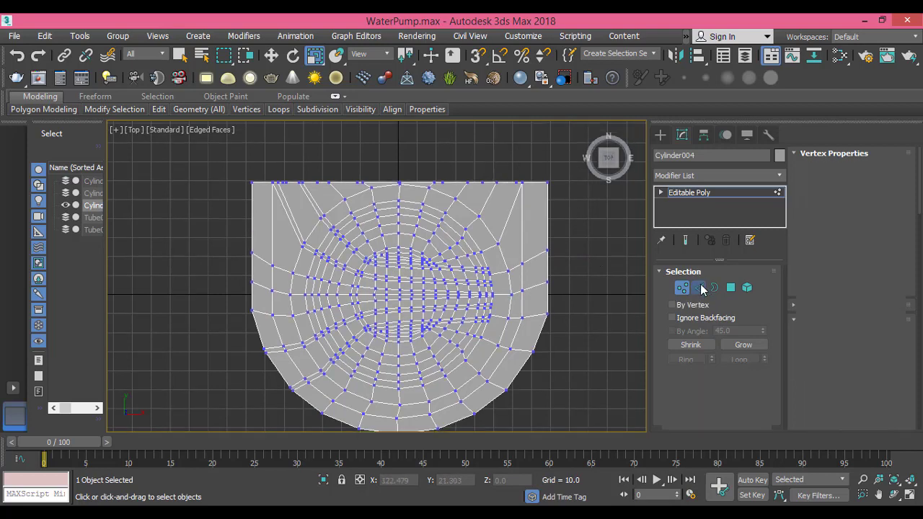
double_click(486, 181)
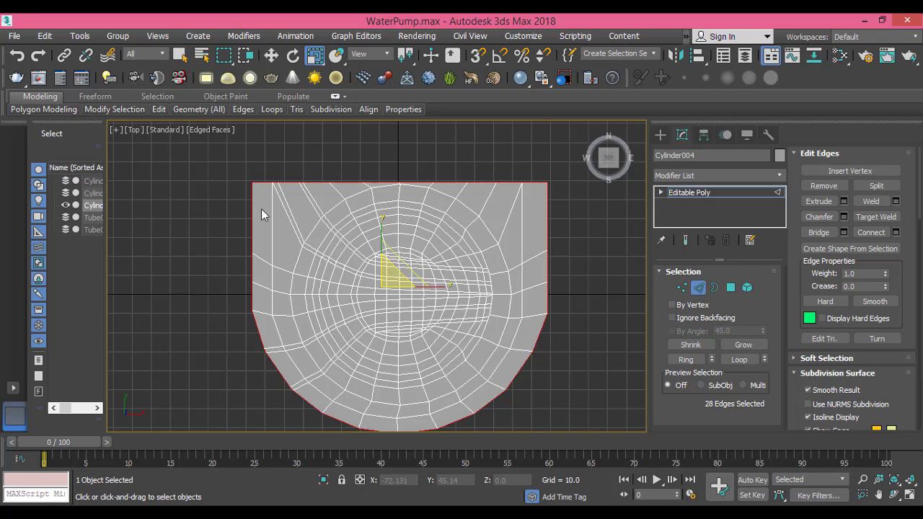
left_click_drag(431, 382, 168, 430, "alt")
middle_click_drag(324, 369, 330, 326)
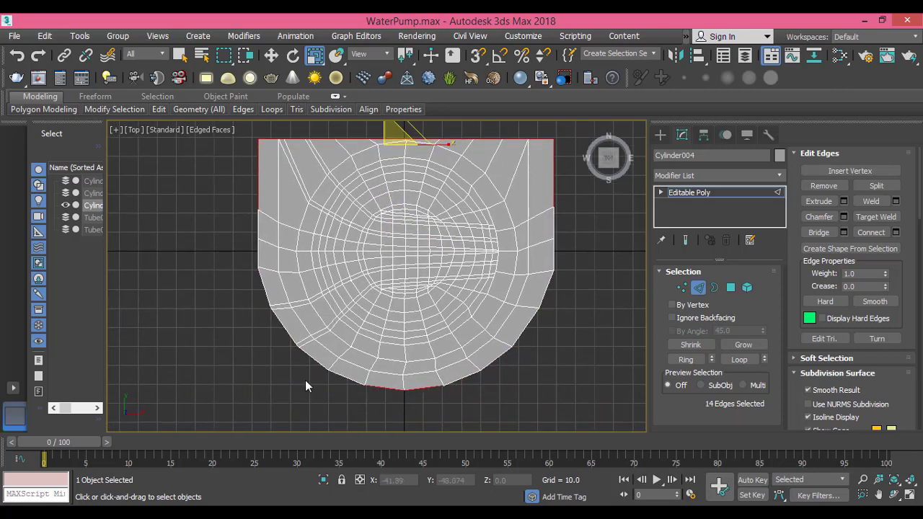
left_click_drag(298, 362, 492, 422, "alt")
middle_click_drag(468, 298, 461, 355)
left_click(546, 241, "alt")
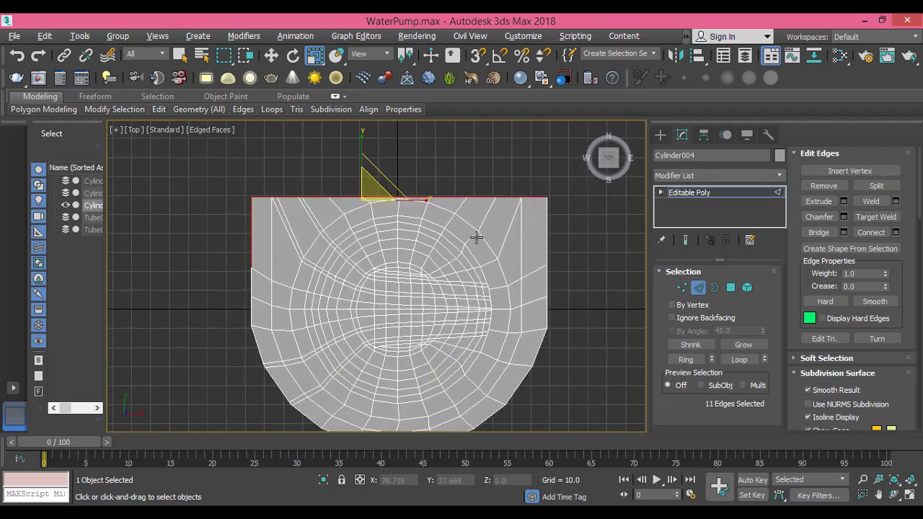
left_click(251, 226, "alt")
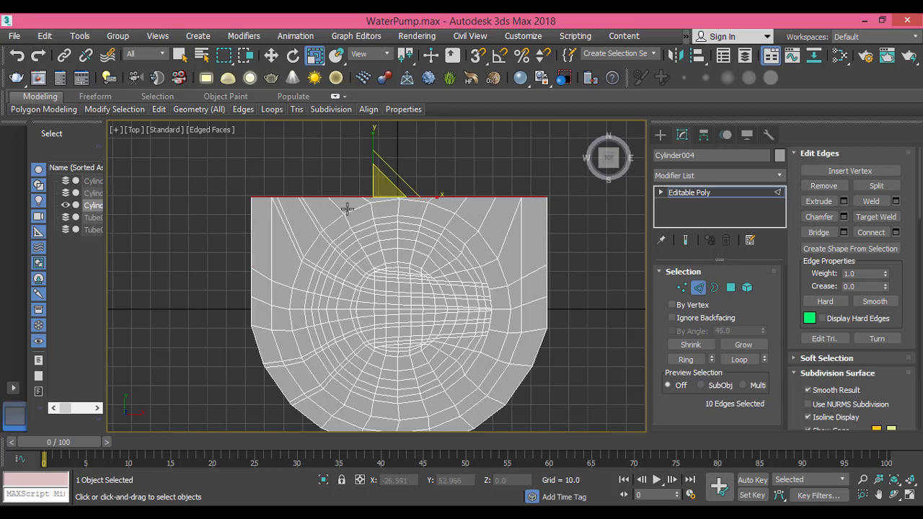
middle_click_drag(346, 205, 350, 261)
middle_click_drag(384, 294, 371, 268)
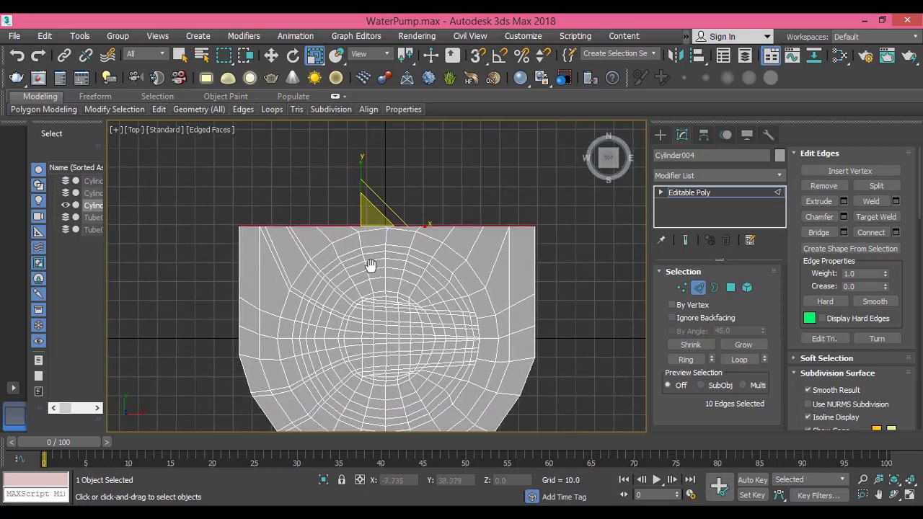
Extrude the ten top edges with a width of 0 and move them about 14.2 outward in Y.
left_click(271, 56)
middle_click_drag(418, 234, 417, 250)
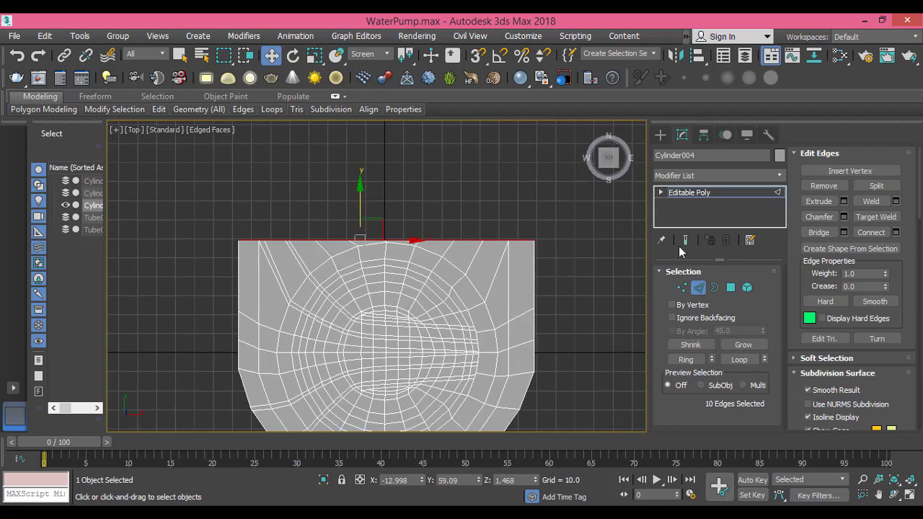
left_click(844, 202)
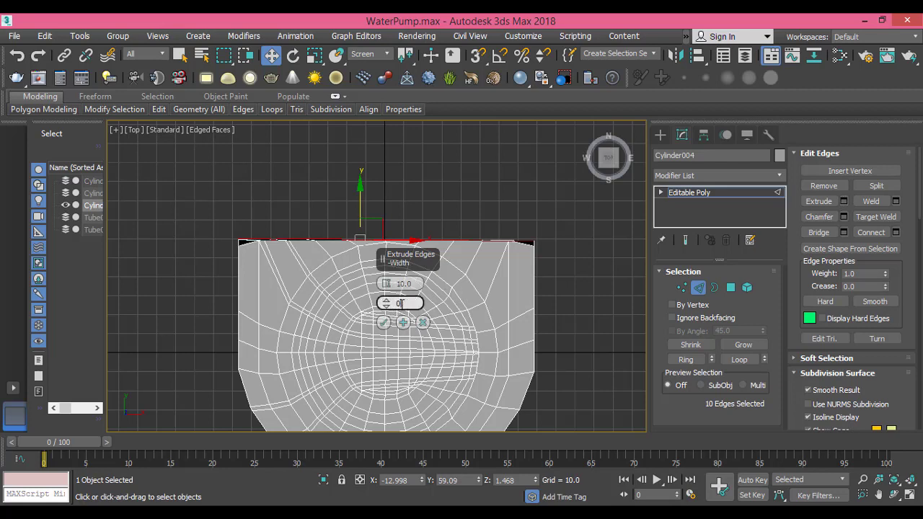
left_click(401, 303)
type("0")
key("Return")
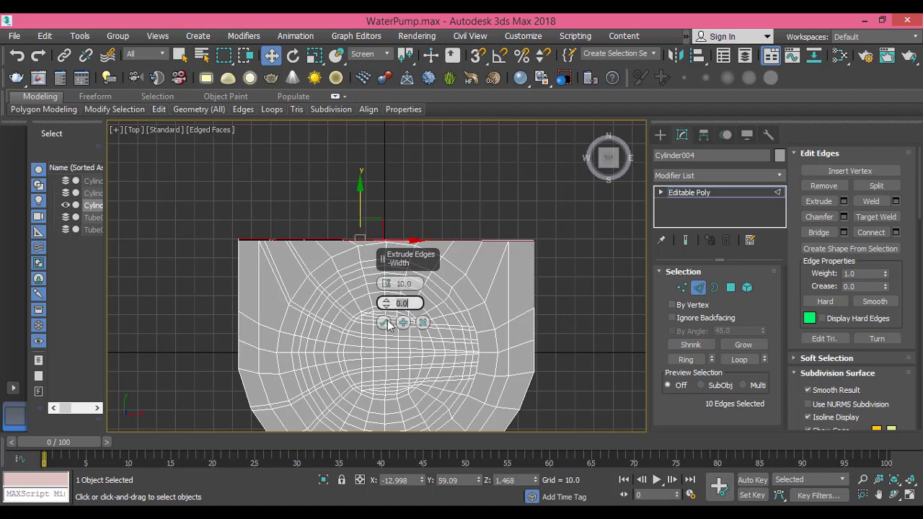
left_click_drag(358, 187, 362, 160)
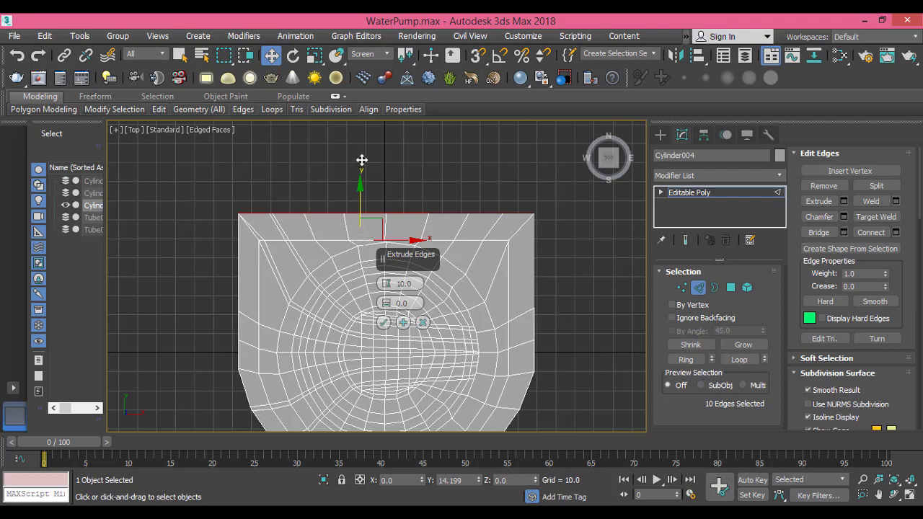
left_click(422, 323)
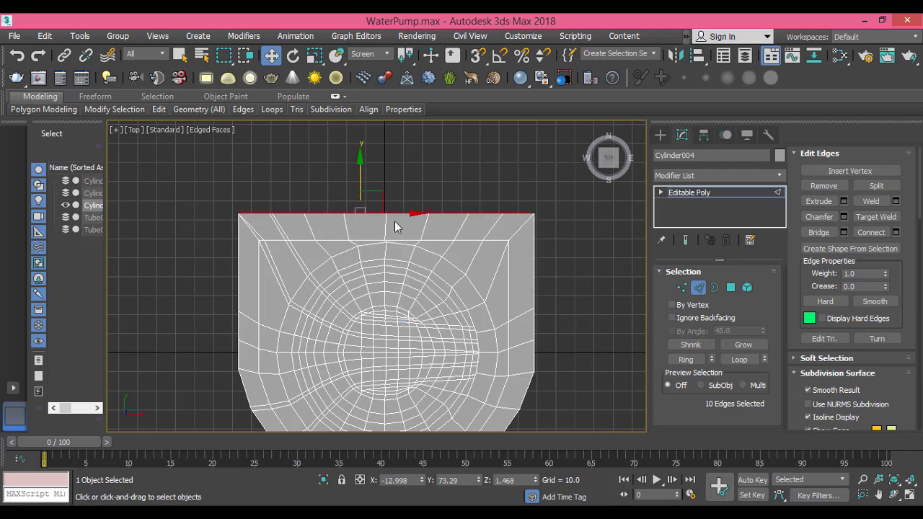
Extrude the ten top edges outward in Y in short successive strips to about Y 108.5, undoing the oversized last strip.
middle_click_drag(400, 238, 393, 293)
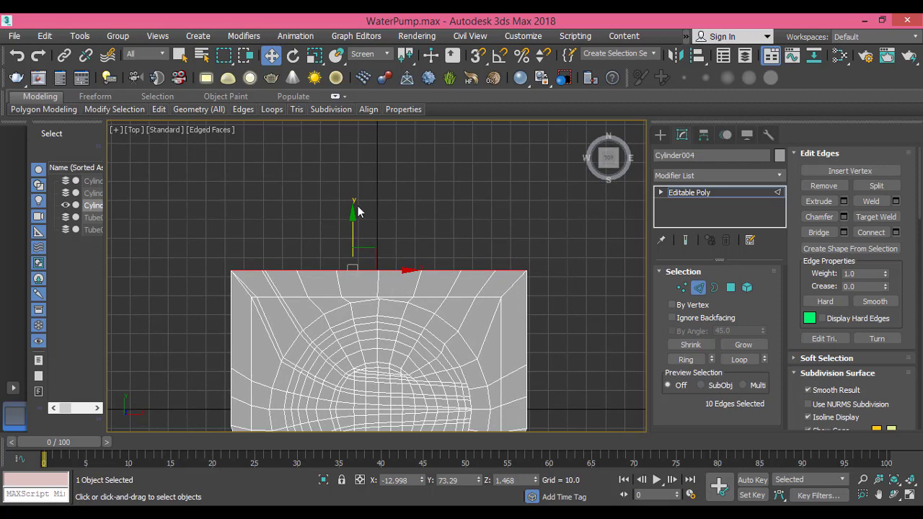
left_click_drag(352, 212, 356, 152)
middle_click_drag(366, 200, 366, 233)
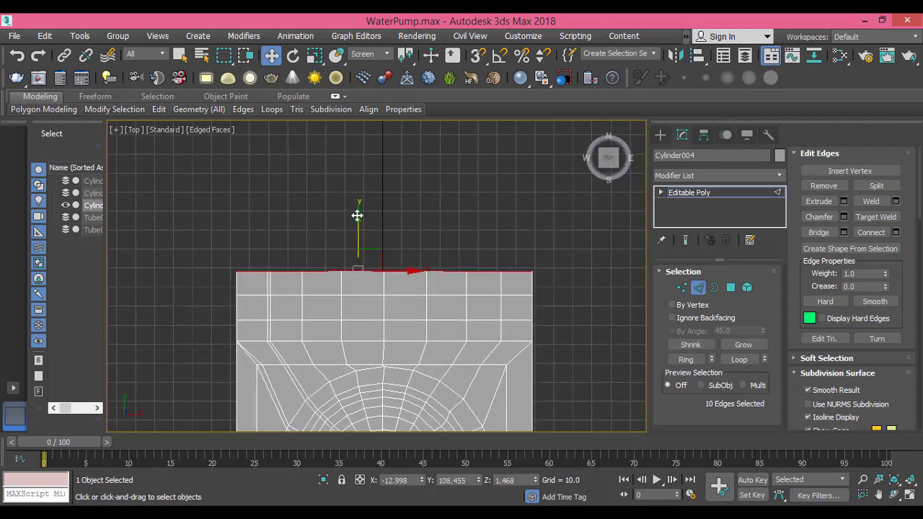
left_click_drag(357, 215, 362, 177)
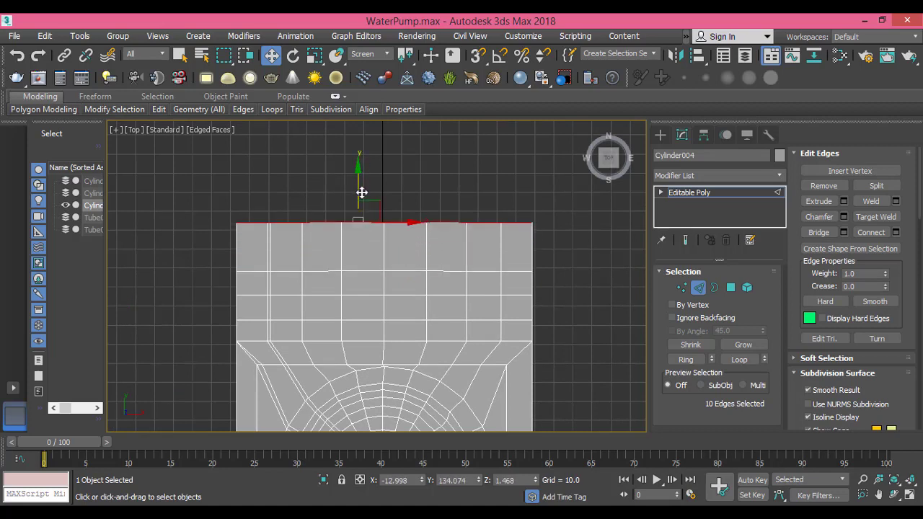
key("ctrl+z")
Continue extruding the ten top edges outward in Y in even strips until they reach about Y 226.
left_click_drag(355, 221, 363, 113)
scroll(375, 173, "down", 2)
middle_click_drag(388, 232, 377, 284)
middle_click_drag(370, 223, 356, 237)
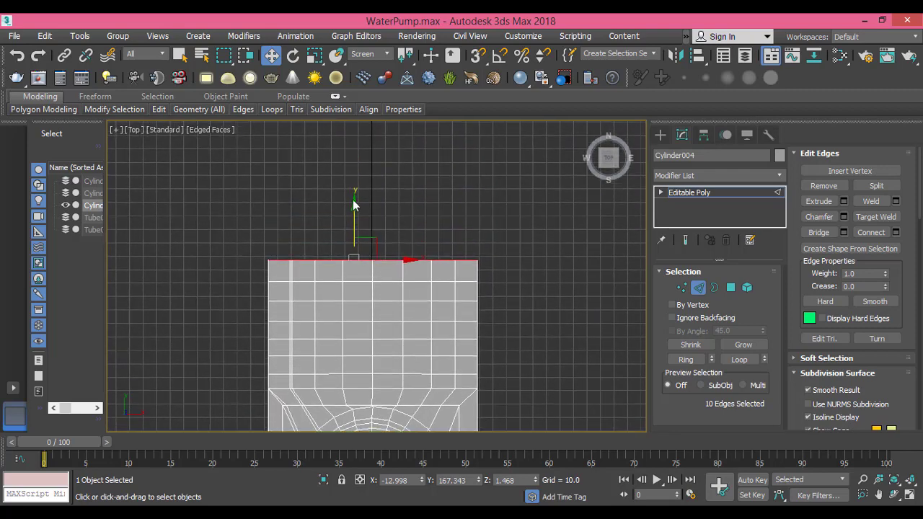
left_click_drag(353, 205, 357, 130)
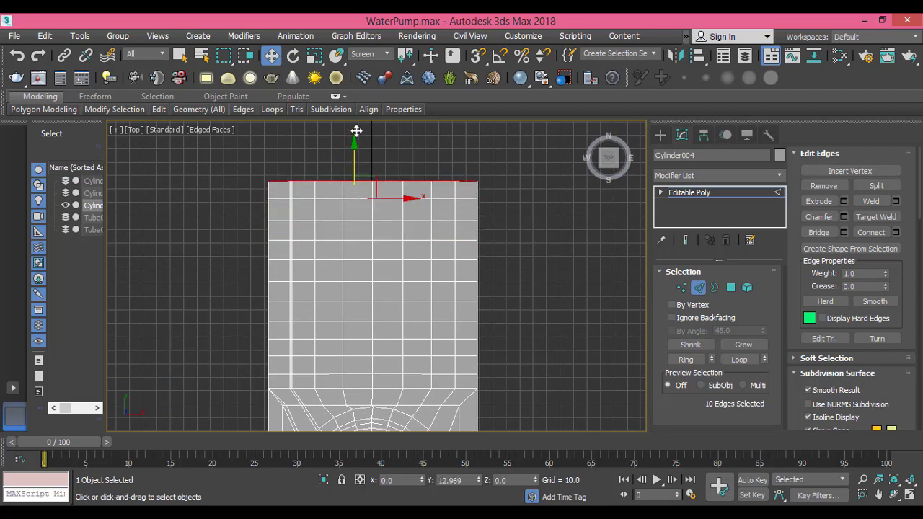
scroll(383, 248, "down", 5)
scroll(393, 253, "up", 6)
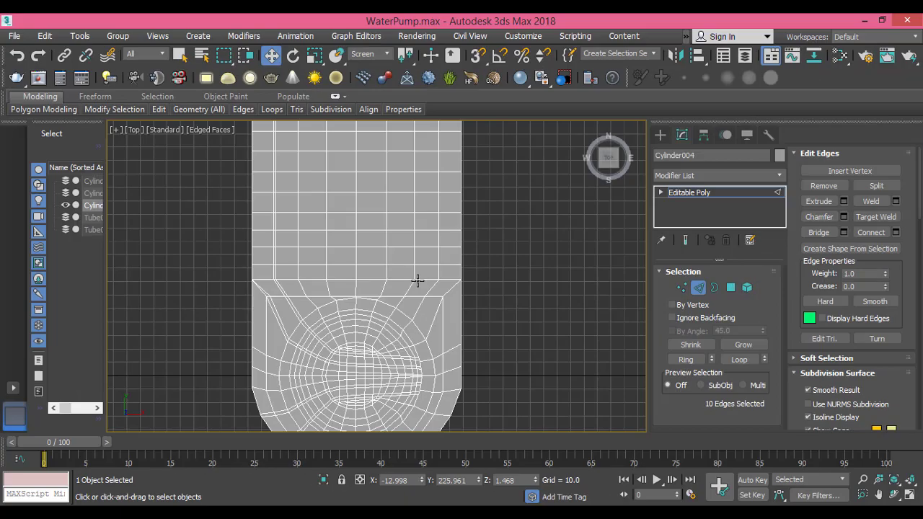
middle_click_drag(417, 279, 419, 342)
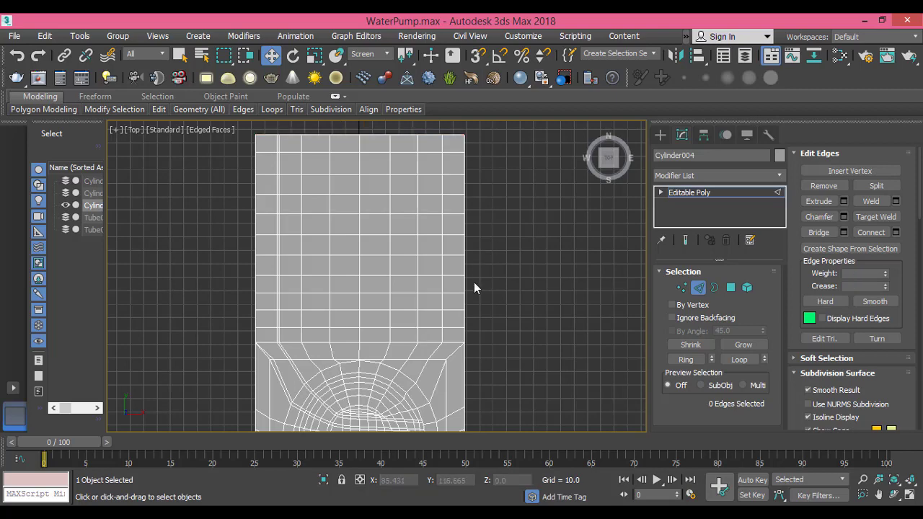
Select all outer boundary edges of the plate, covering the straight top, both long sides and the rounded bottom.
double_click(464, 266)
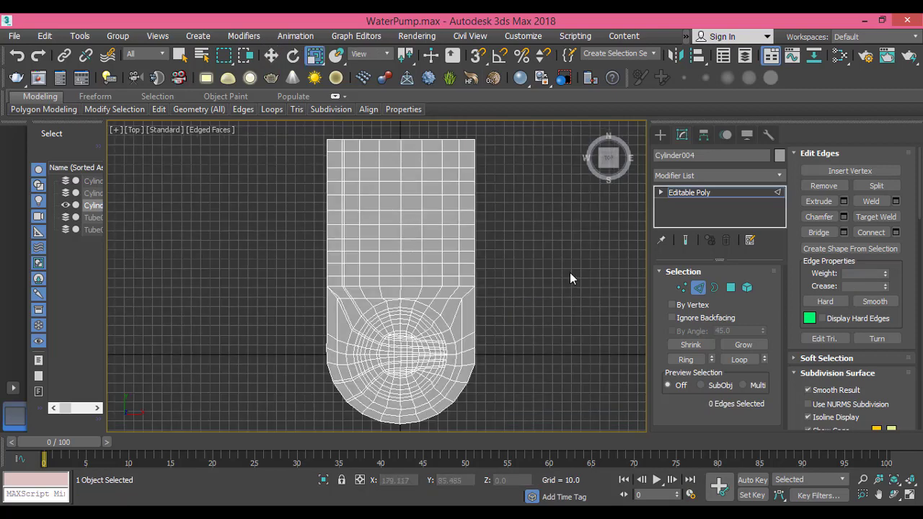
double_click(447, 140)
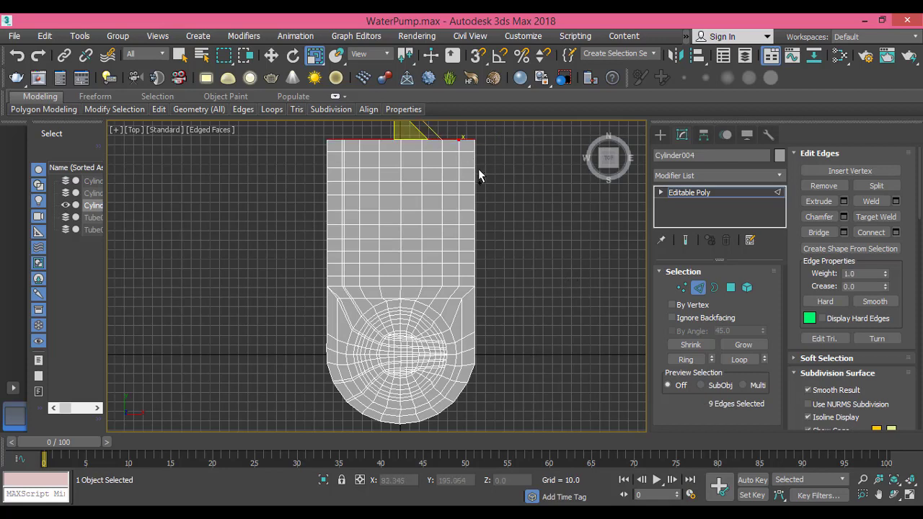
double_click(475, 177)
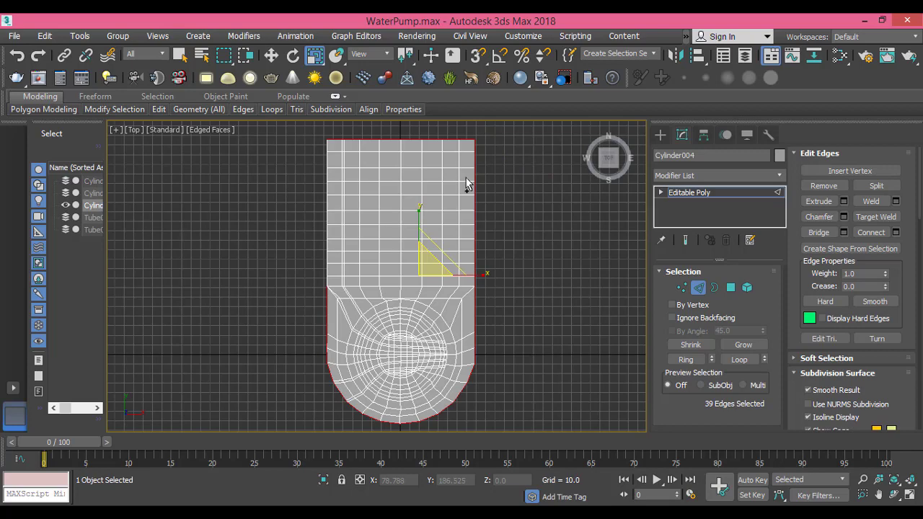
double_click(328, 189, "ctrl")
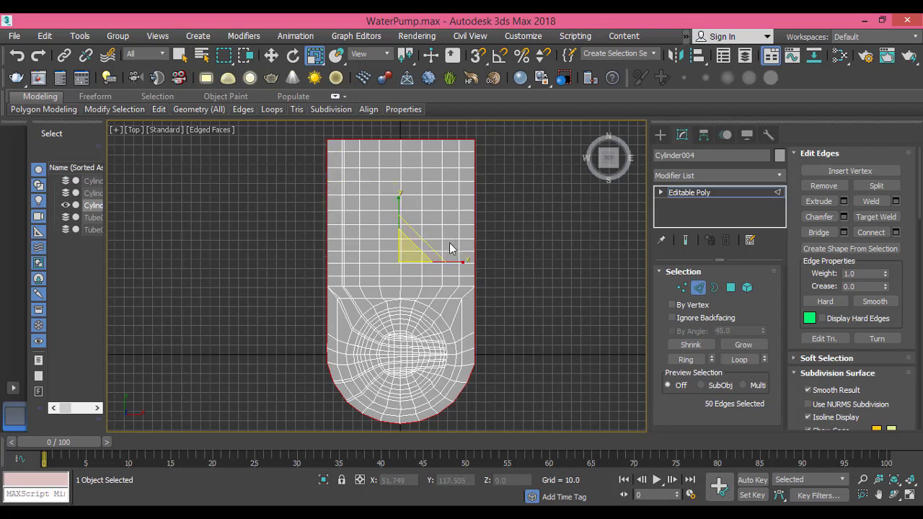
middle_click_drag(449, 245, 454, 247)
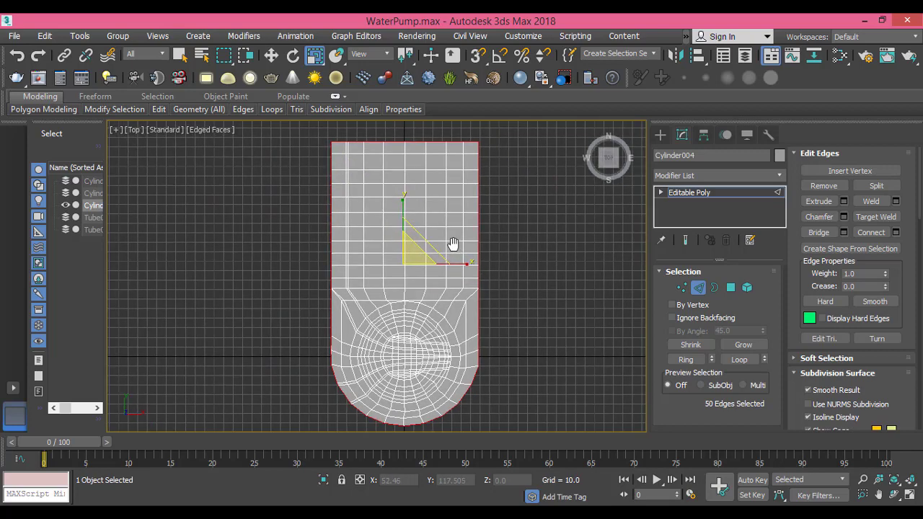
Extrude the boundary edges with a height of 10 and a width of 0, and scale them outward evenly in X and Y.
left_click(843, 201)
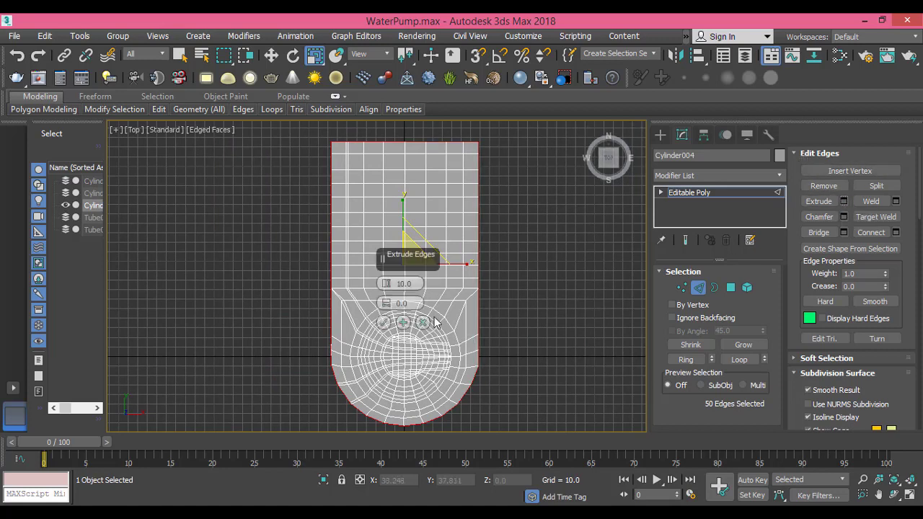
left_click(383, 324)
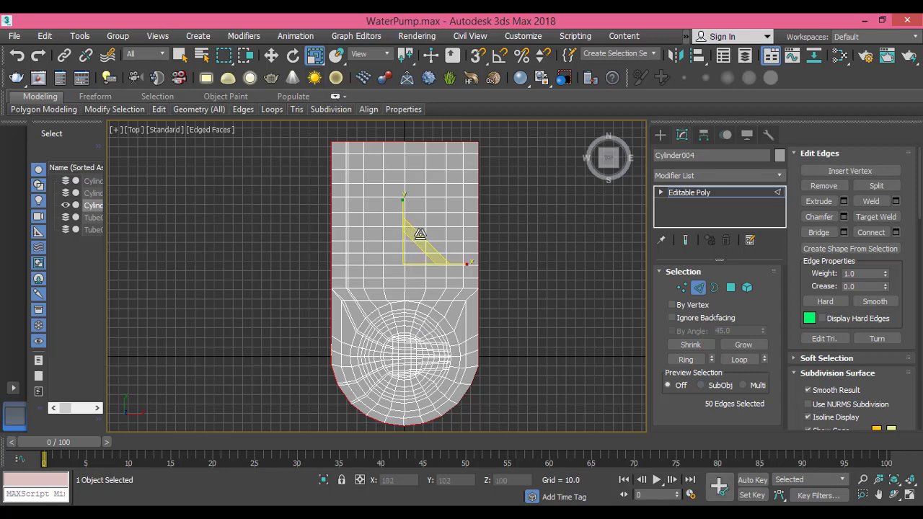
left_click_drag(420, 233, 425, 229)
scroll(425, 230, "down", 2)
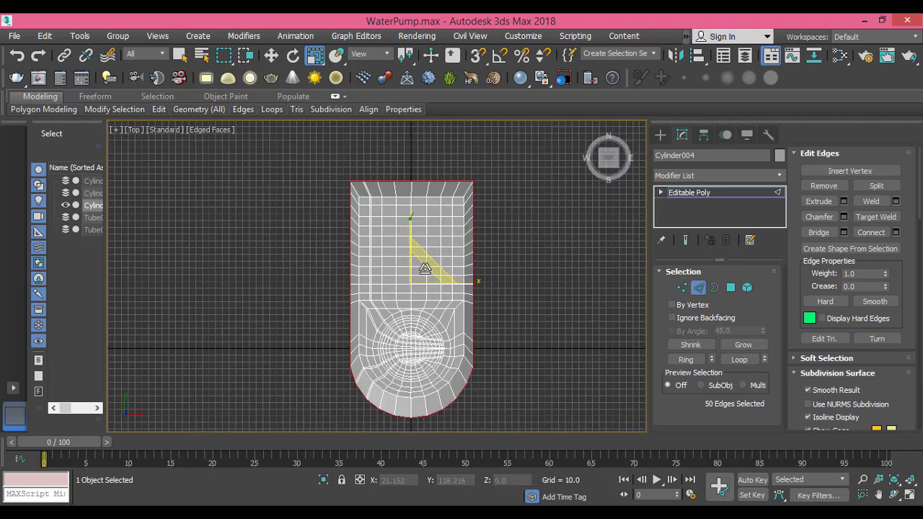
In the front view, lower the extruded boundary edges to about Z 1.17, level with the plate.
key("f")
mouse_move(297, 109)
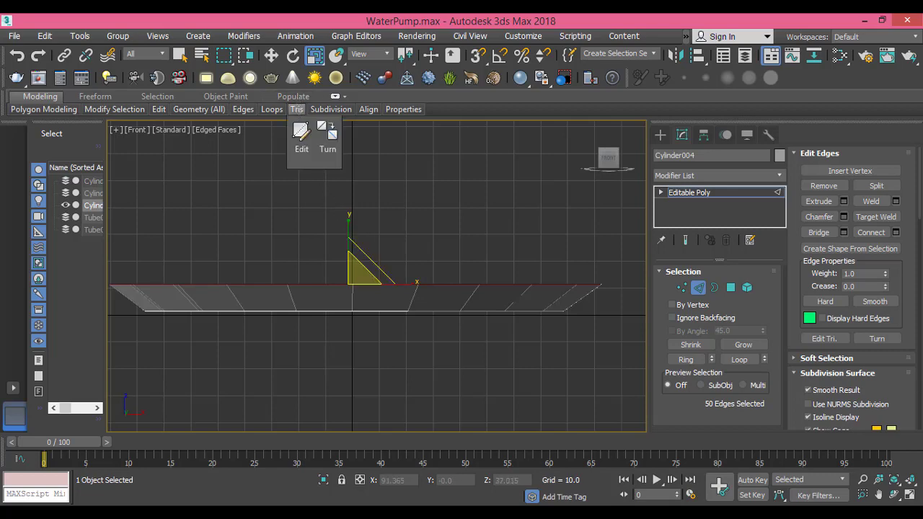
left_click(272, 56)
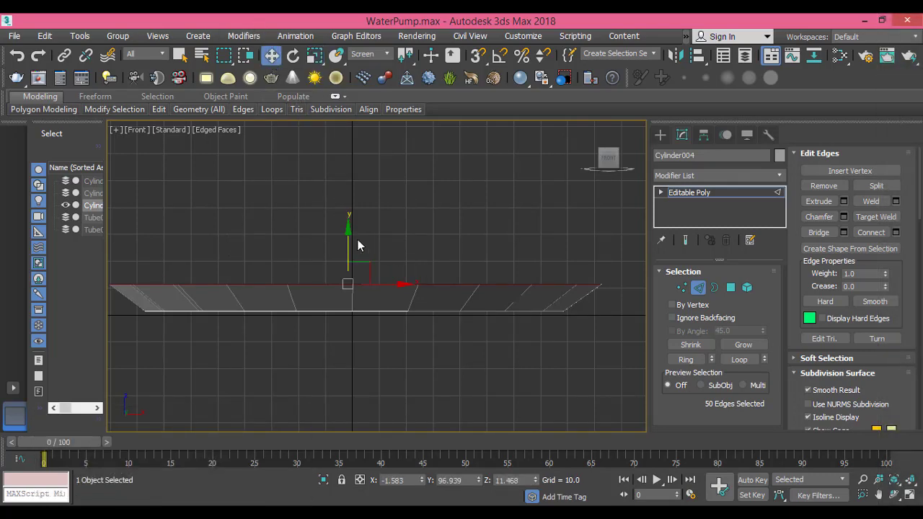
left_click_drag(349, 230, 349, 254)
In the top view, extrude the boundary edges again with height 10 and width 0, and scale them outward into a second border.
key("t")
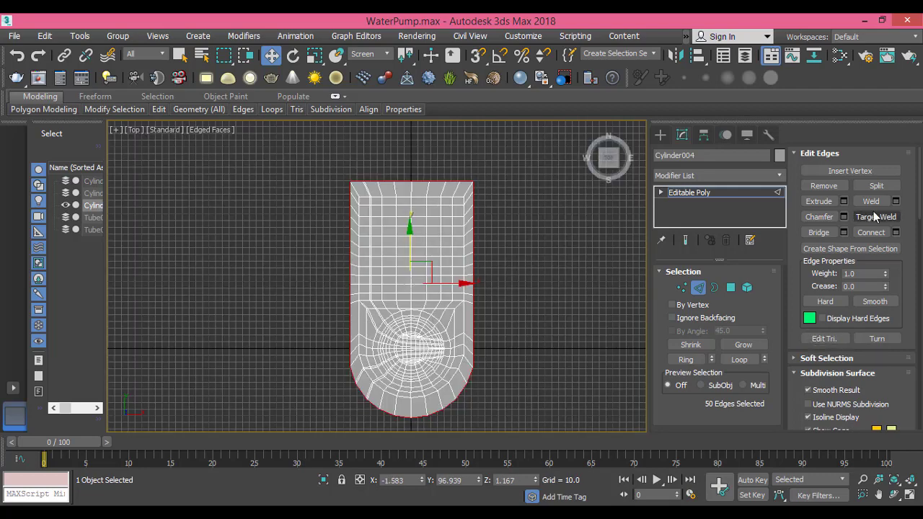
left_click(844, 202)
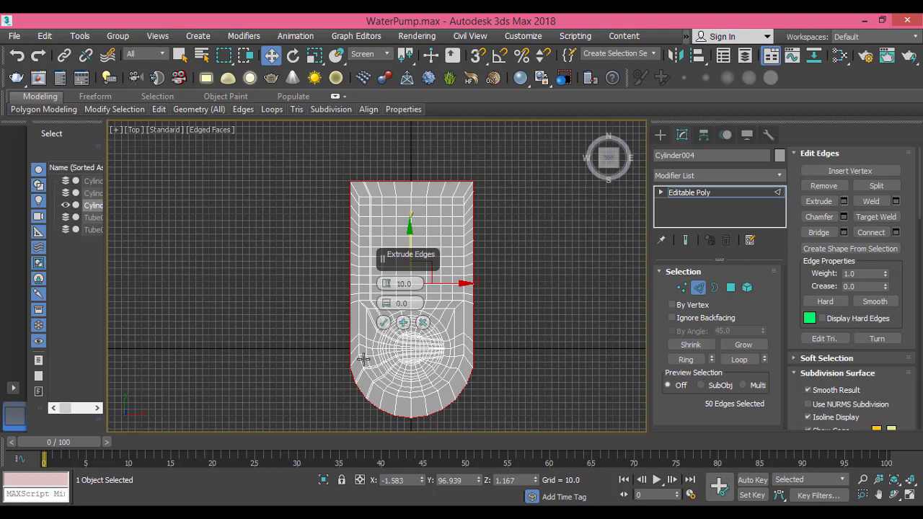
left_click(382, 323)
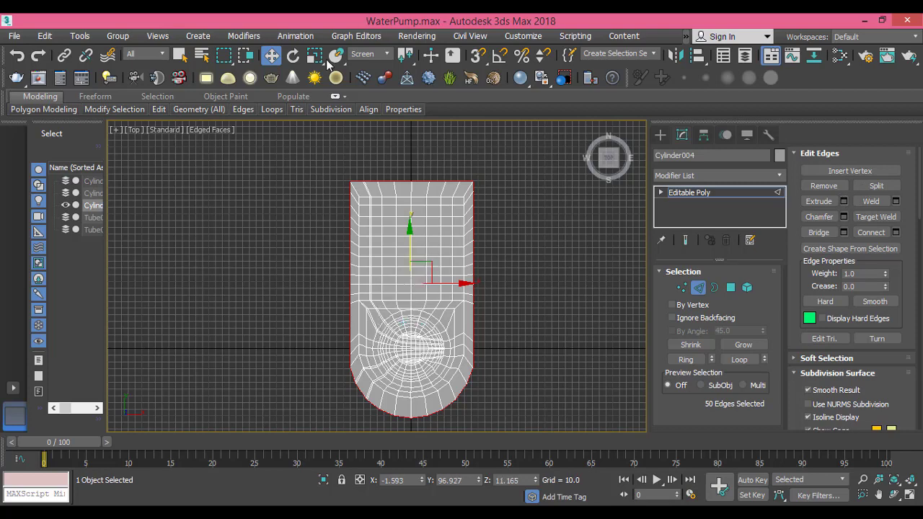
left_click(314, 55)
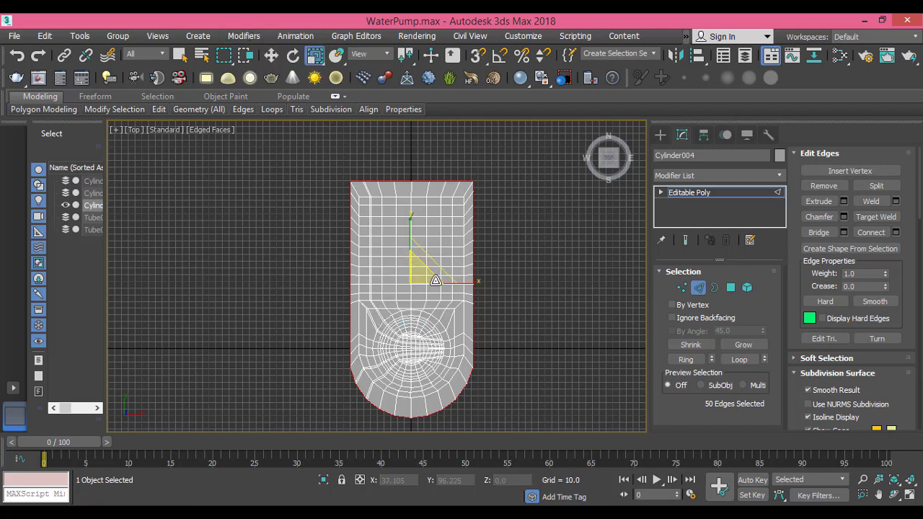
left_click_drag(435, 280, 439, 258)
Move the second border's outer edges about 12.1 up in Y and lower them about 10 in Z, level with the plate.
key("w")
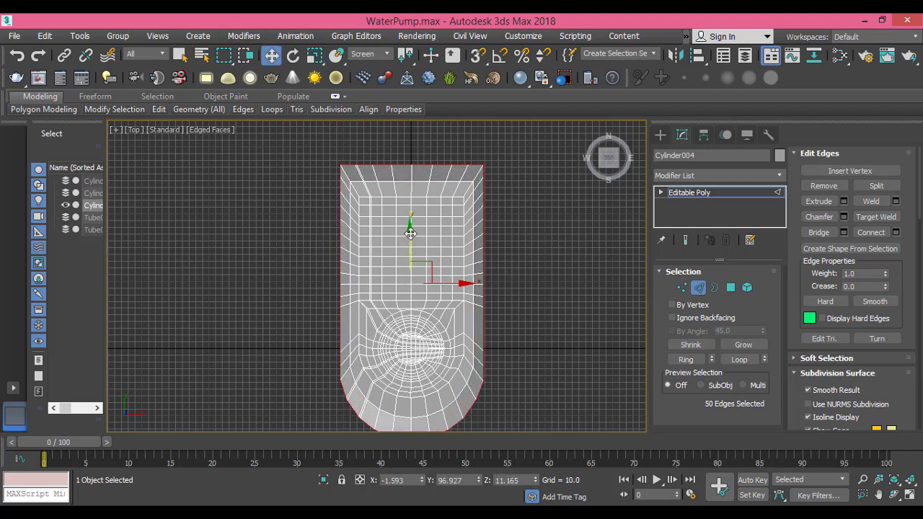
left_click_drag(409, 234, 409, 226)
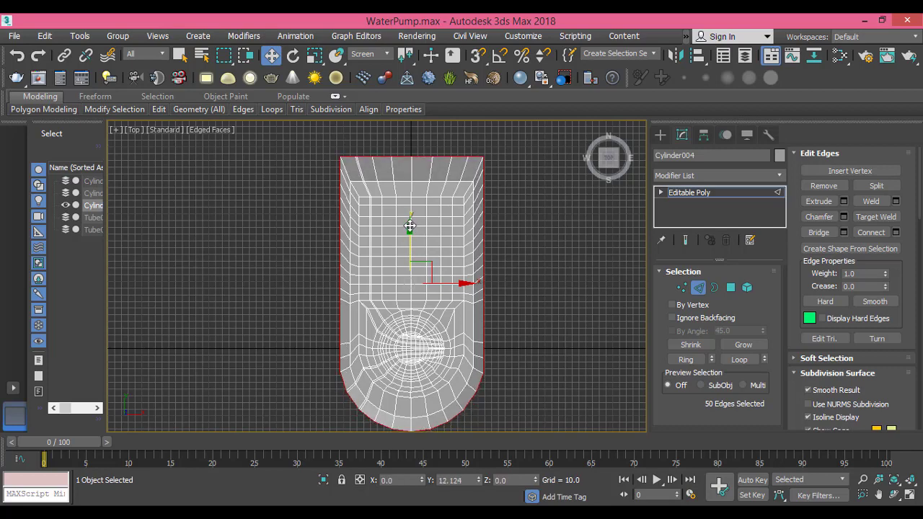
key("f")
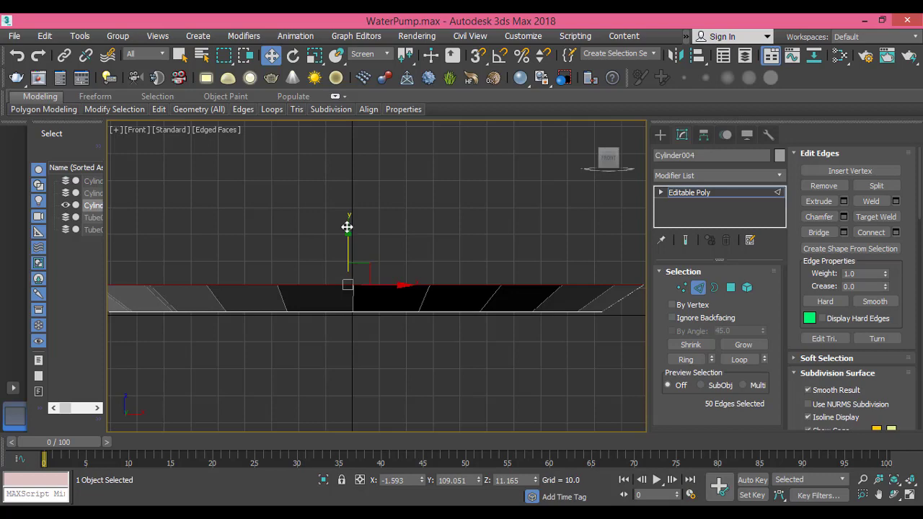
left_click_drag(347, 227, 347, 254)
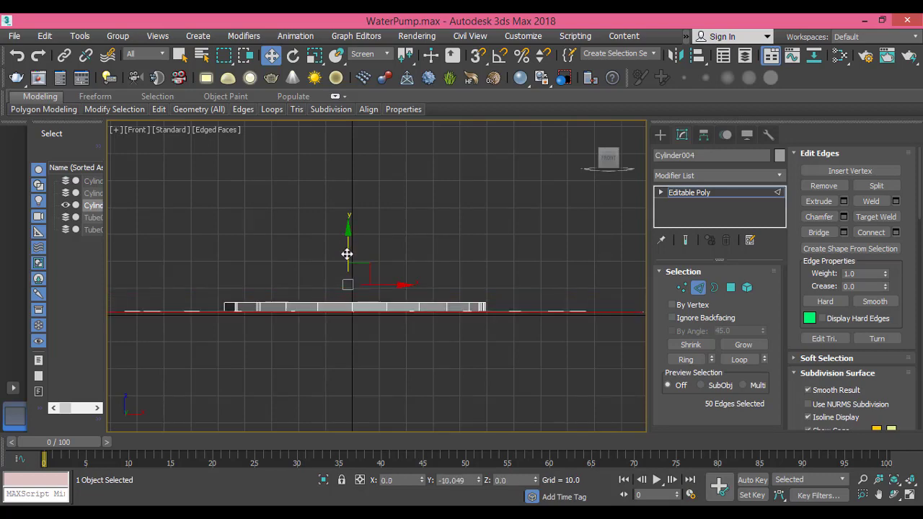
scroll(350, 285, "down", 4)
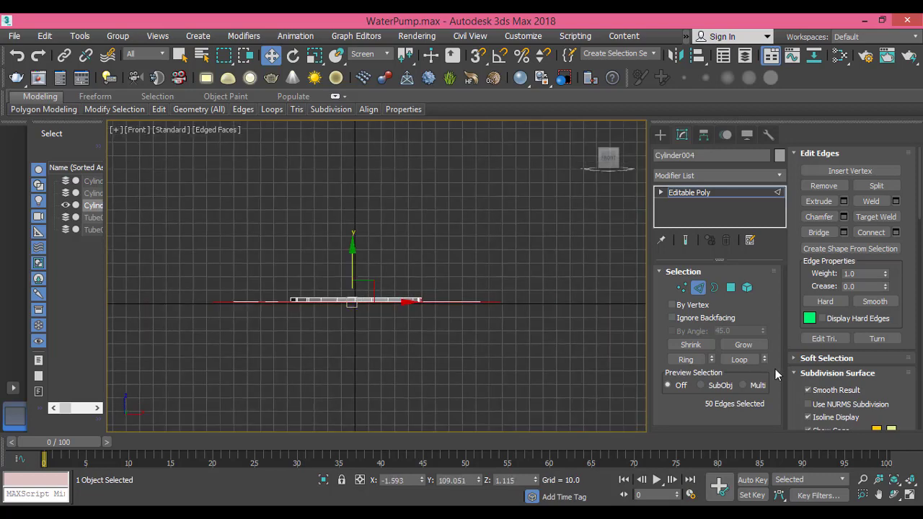
Select all vertices of the plate's flat base level in the front view, leaving out the raised upper ring.
left_click(682, 287)
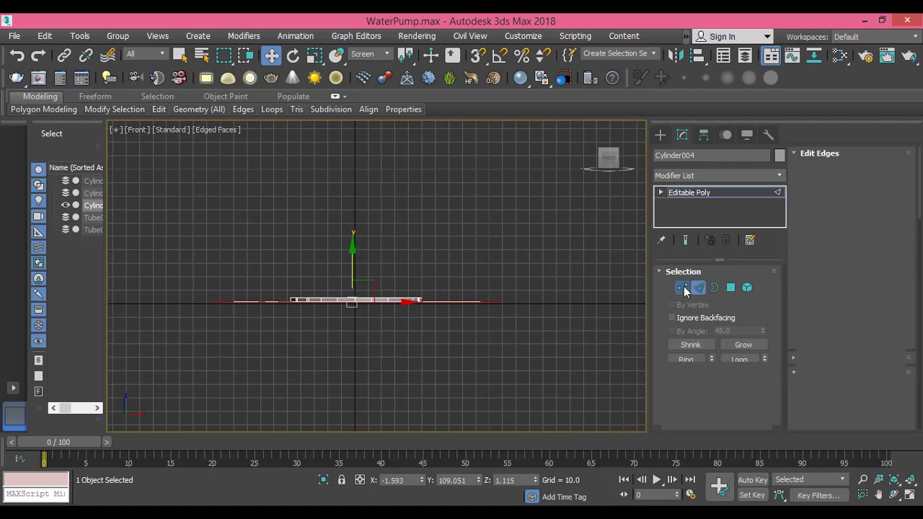
left_click_drag(200, 298, 533, 332)
left_click(368, 322)
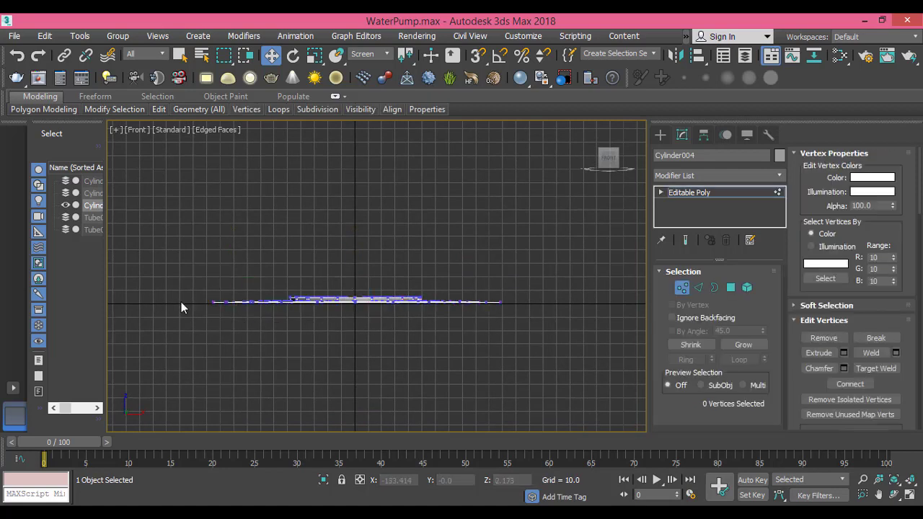
left_click_drag(181, 302, 343, 327)
left_click_drag(559, 324, 559, 325)
scroll(354, 287, "up", 3)
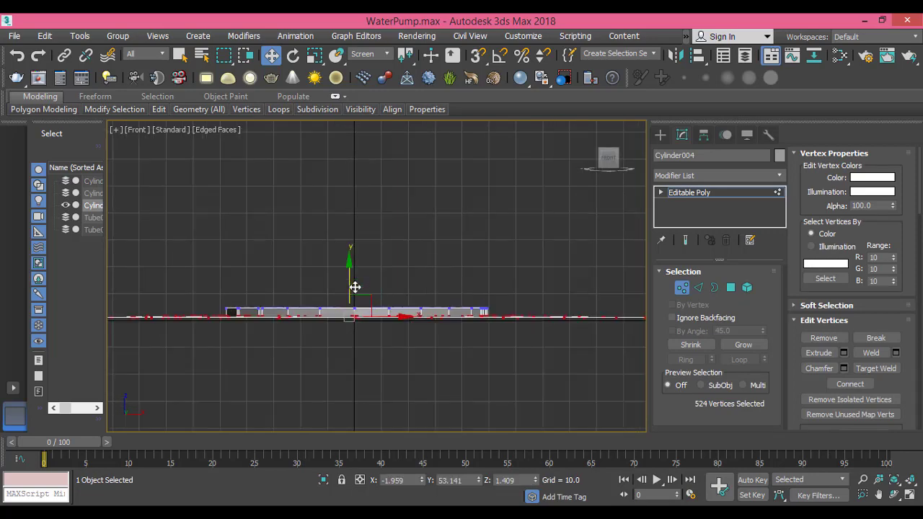
middle_click_drag(358, 309, 346, 260)
scroll(345, 228, "down", 4)
Flatten the selected base vertices vertically by scaling them onto one plane, and clear the selection.
left_click(315, 55)
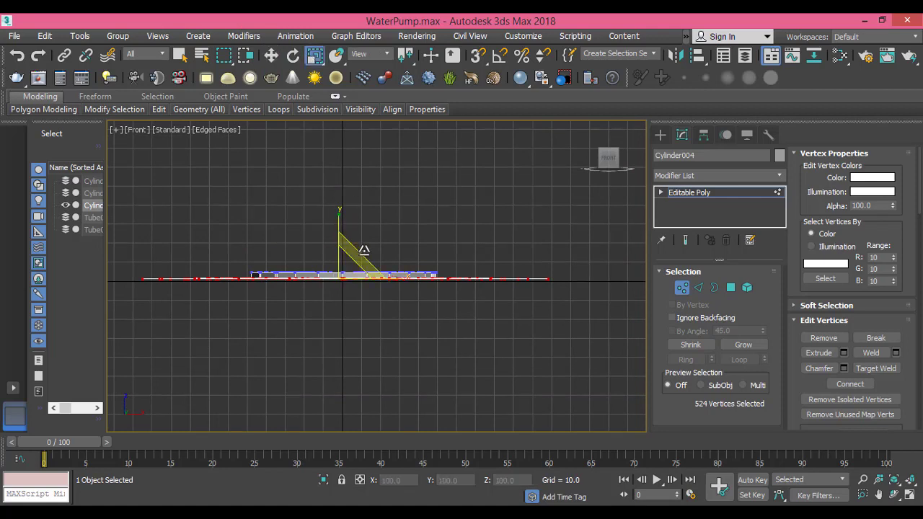
left_click_drag(339, 213, 343, 417)
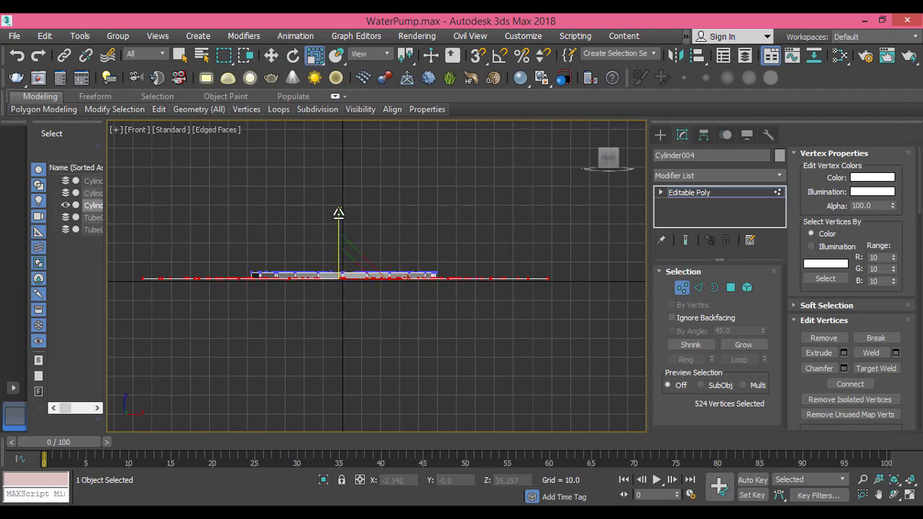
left_click_drag(337, 215, 335, 370)
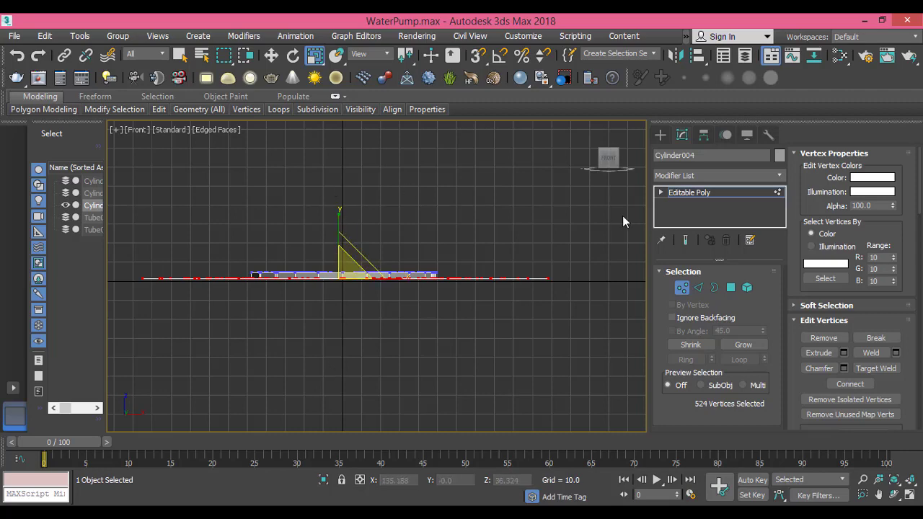
left_click(491, 239)
Check the plate's outline in the top view and switch to Windows Photo Viewer to examine the pump's reference photo.
key("t")
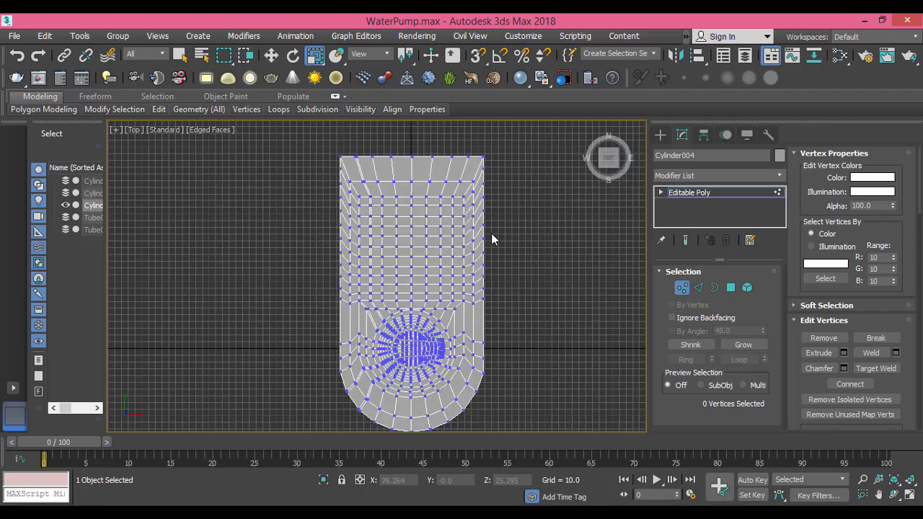
middle_click_drag(455, 258, 446, 238)
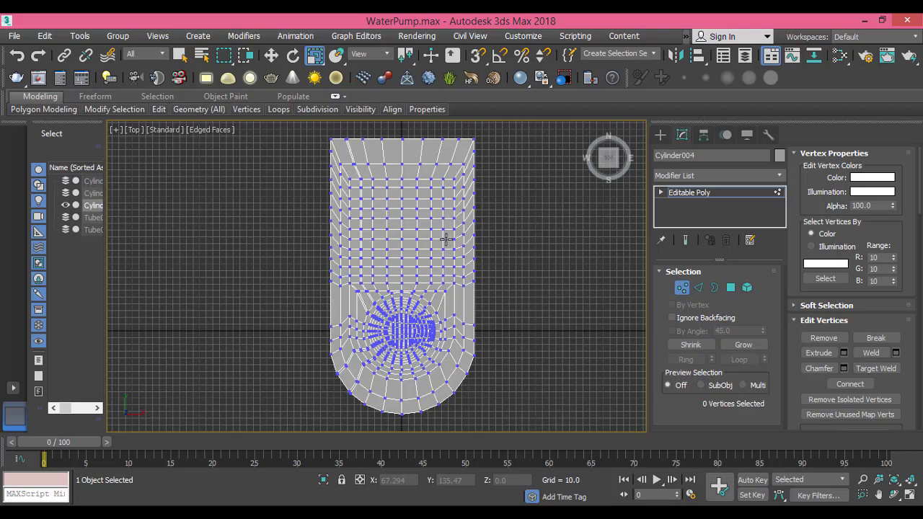
key("alt+Tab")
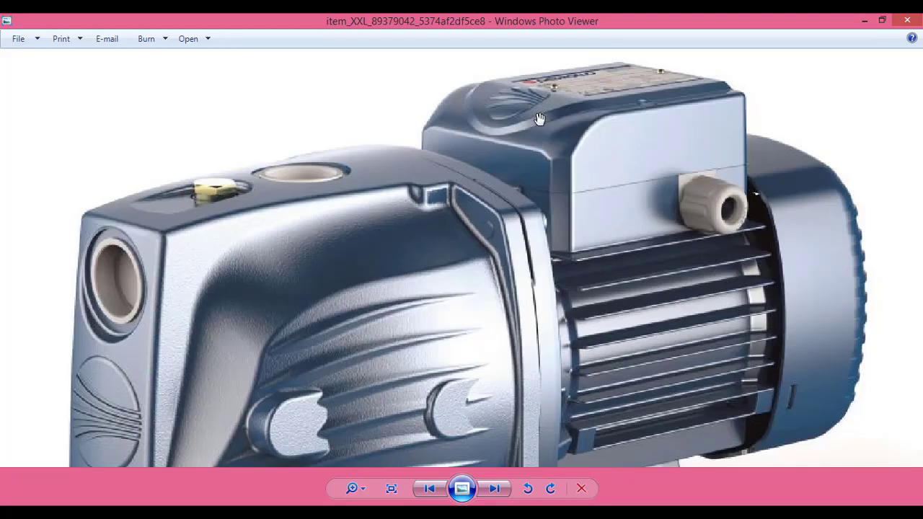
Back in 3ds Max, select the edge loop just inside the plate's outline and move it about 13.1 up in Y.
key("alt+Tab")
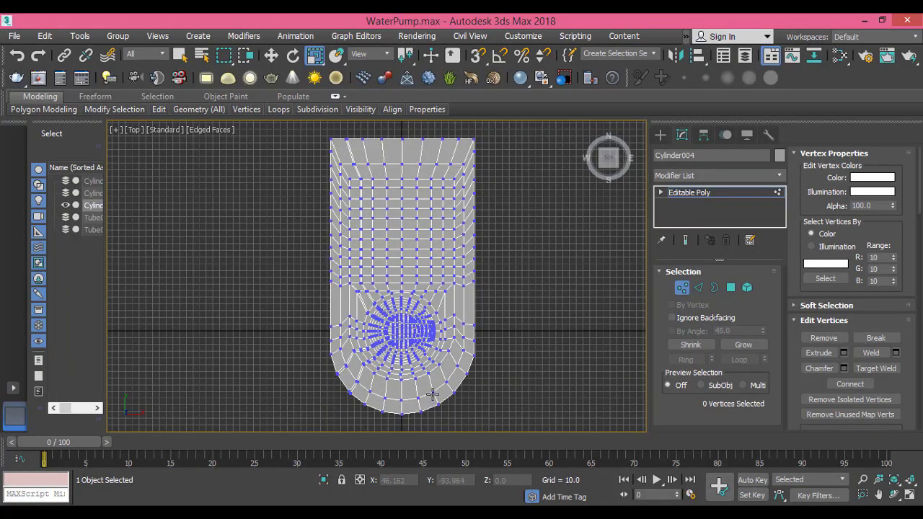
left_click(698, 288)
double_click(415, 402)
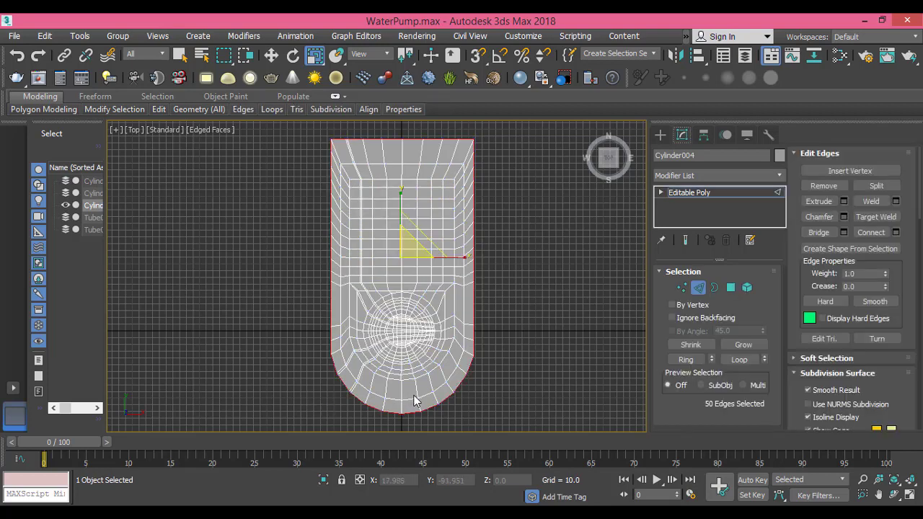
left_click(415, 402)
double_click(413, 399)
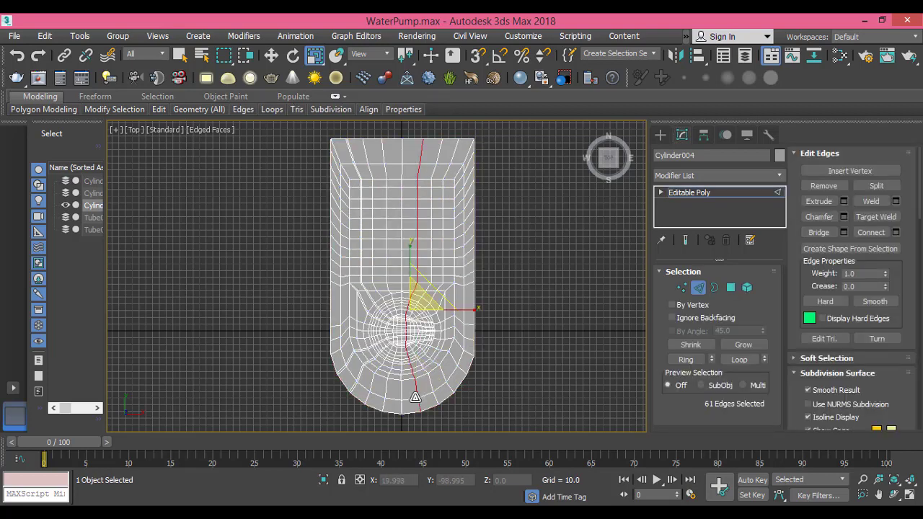
double_click(411, 399)
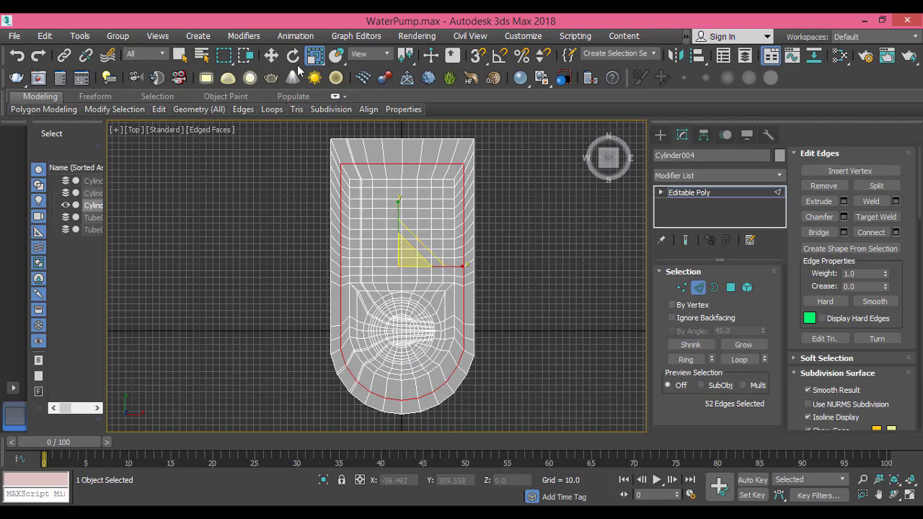
left_click(270, 55)
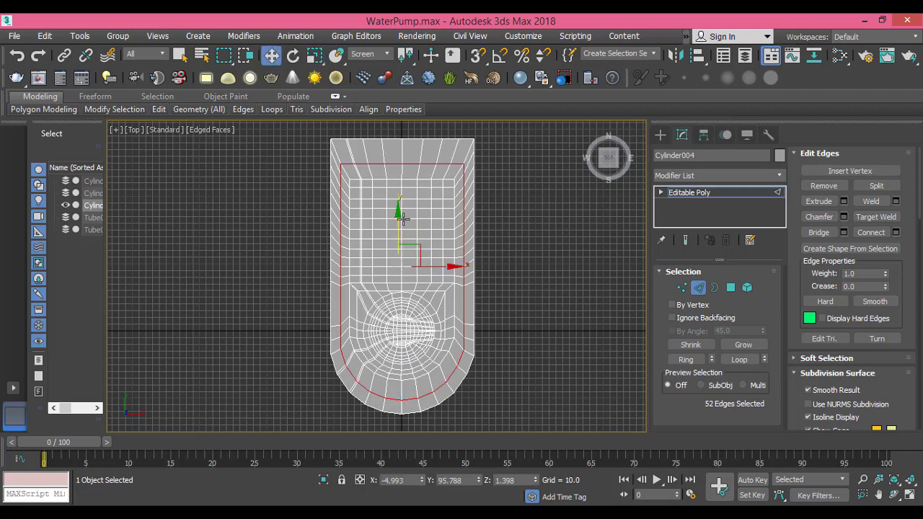
left_click_drag(400, 215, 397, 207)
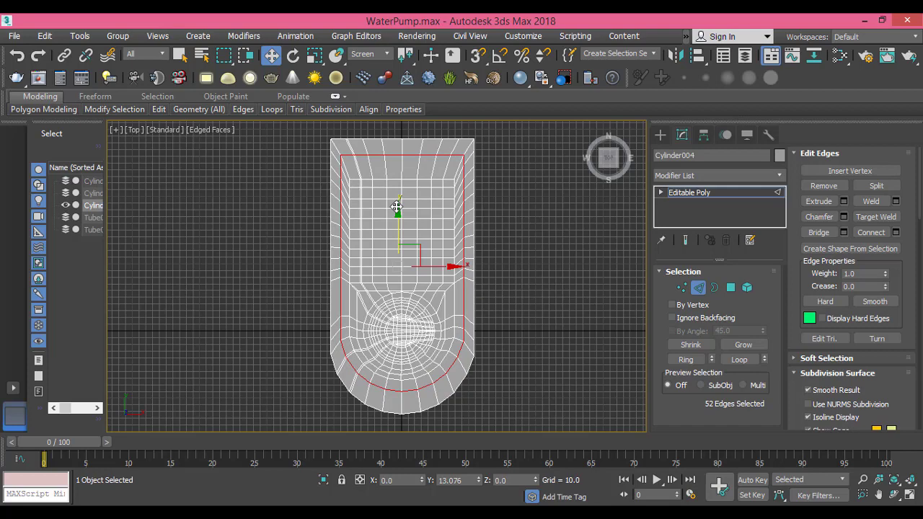
left_click_drag(397, 207, 396, 207)
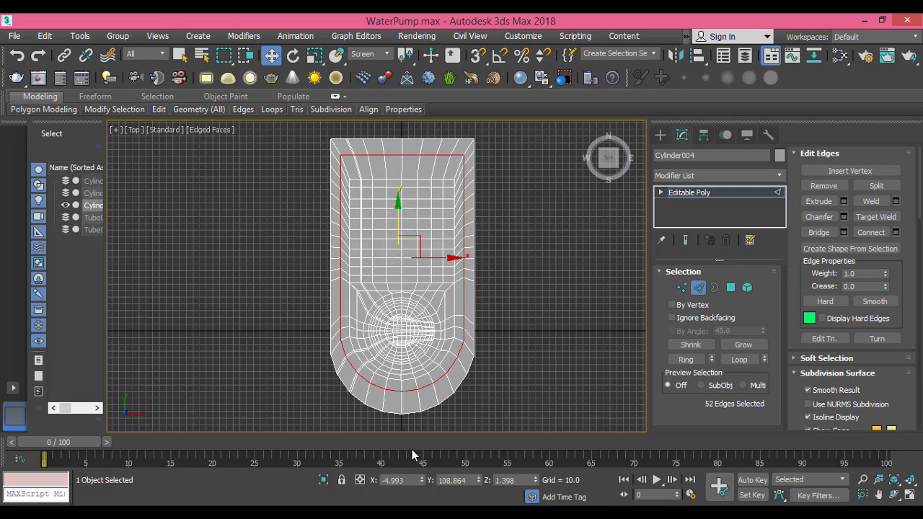
Move the plate's outermost edge loop about 11 up in Y and the inner area's far edge row about 16.9 up in Y.
double_click(409, 414)
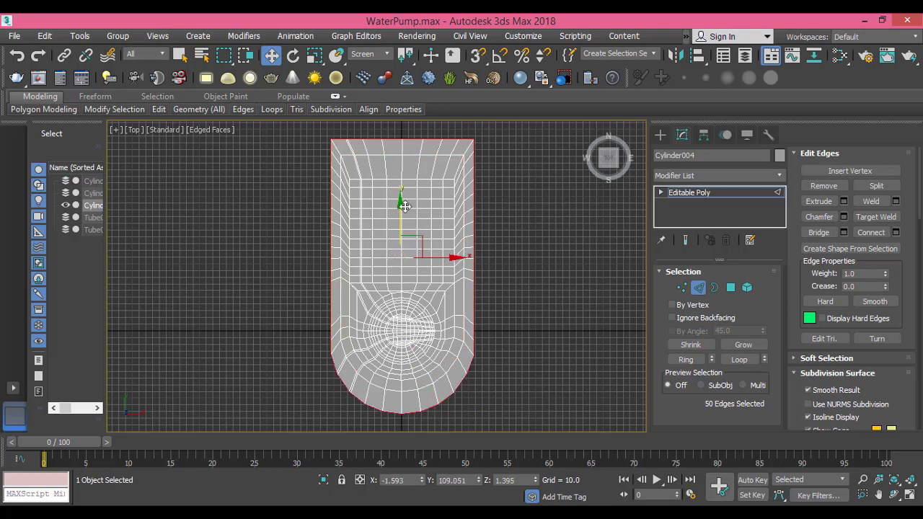
left_click_drag(399, 202, 399, 195)
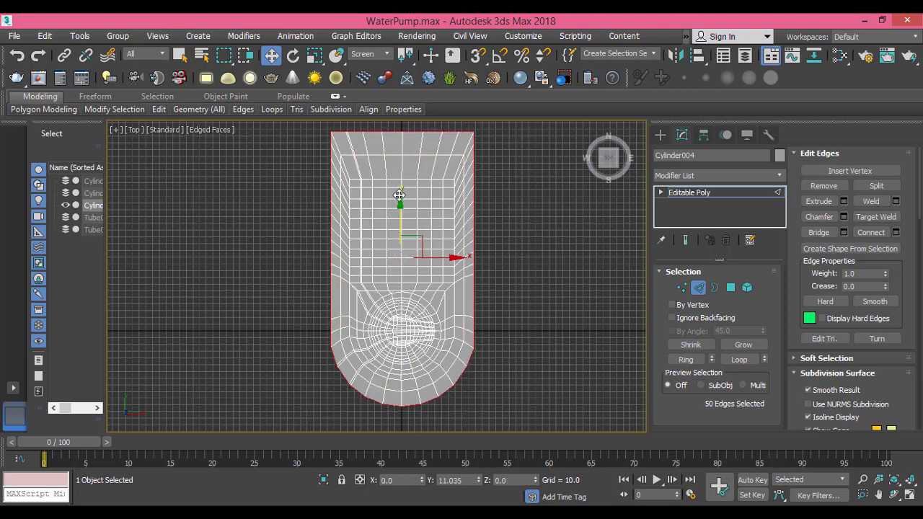
middle_click_drag(404, 312, 401, 318)
scroll(413, 183, "up", 2)
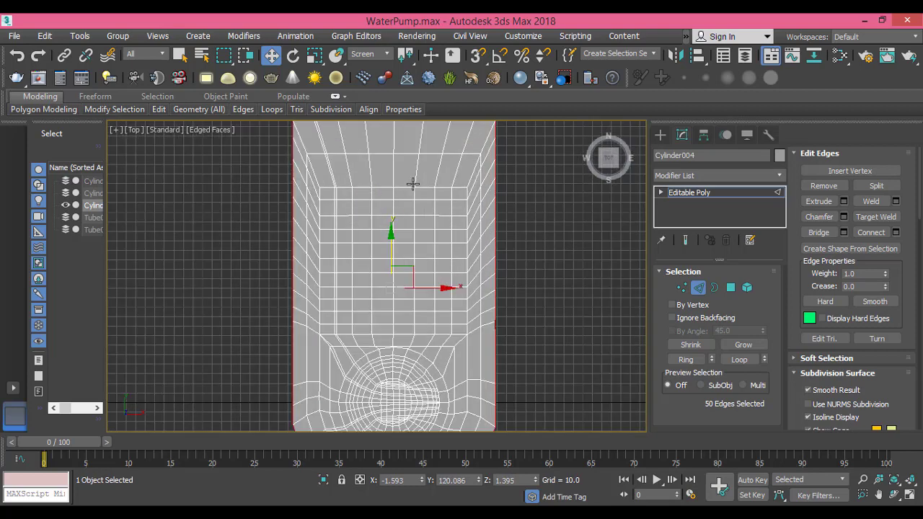
double_click(443, 188)
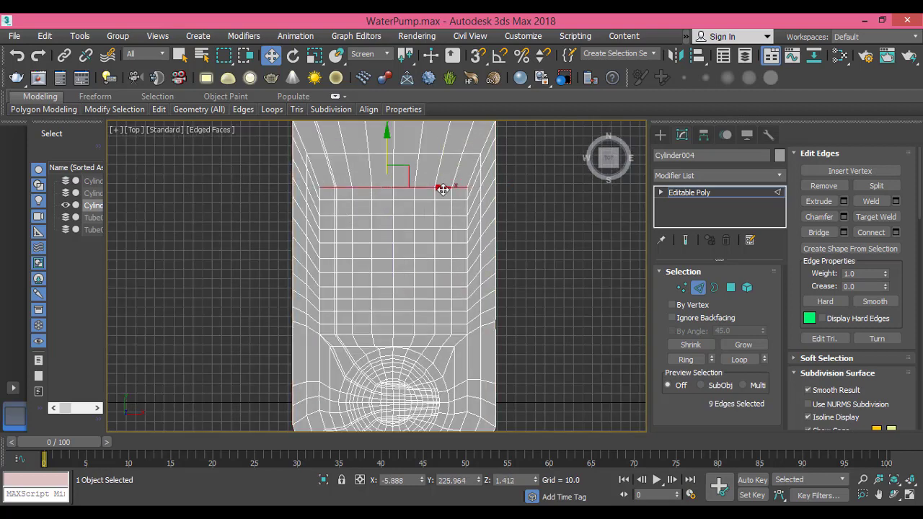
left_click_drag(387, 136, 391, 120)
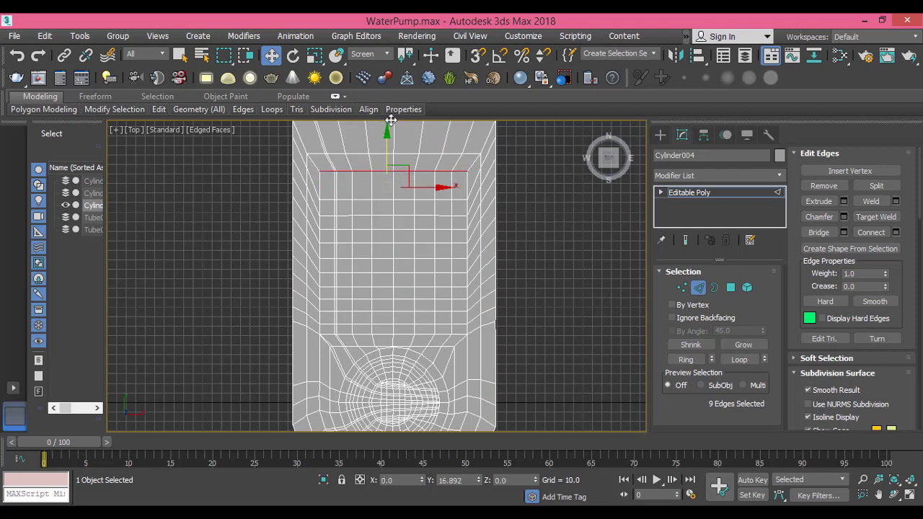
middle_click_drag(369, 328, 375, 286)
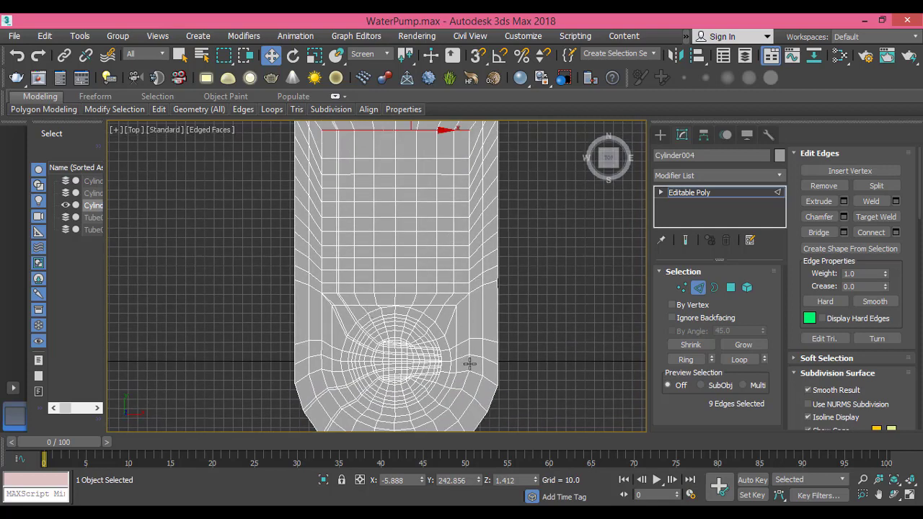
middle_click_drag(489, 315, 481, 316)
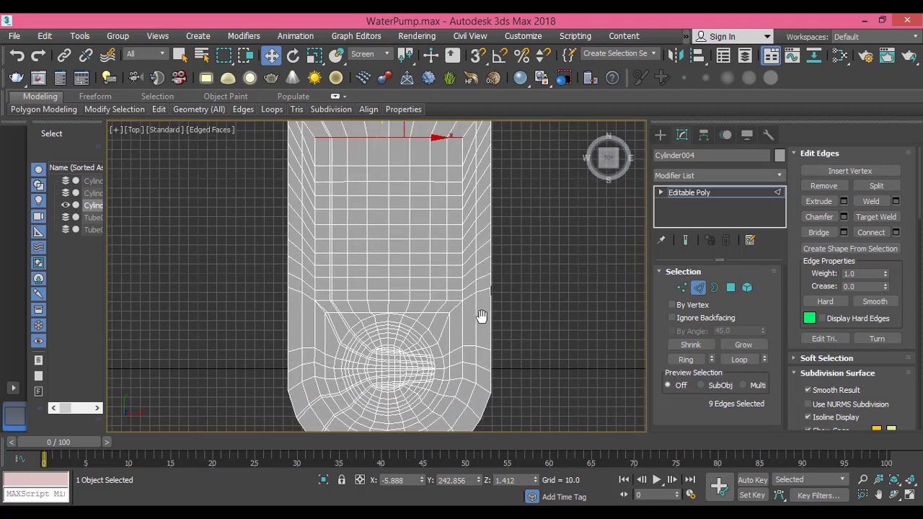
Clear the edge selection, check the reference photo, and return to 3ds Max in polygon selection mode.
left_click(534, 297)
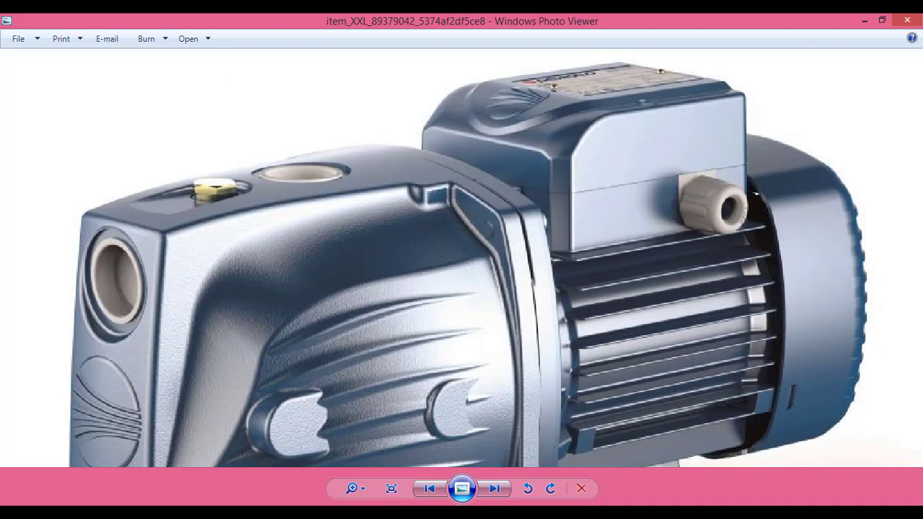
key("alt+Tab")
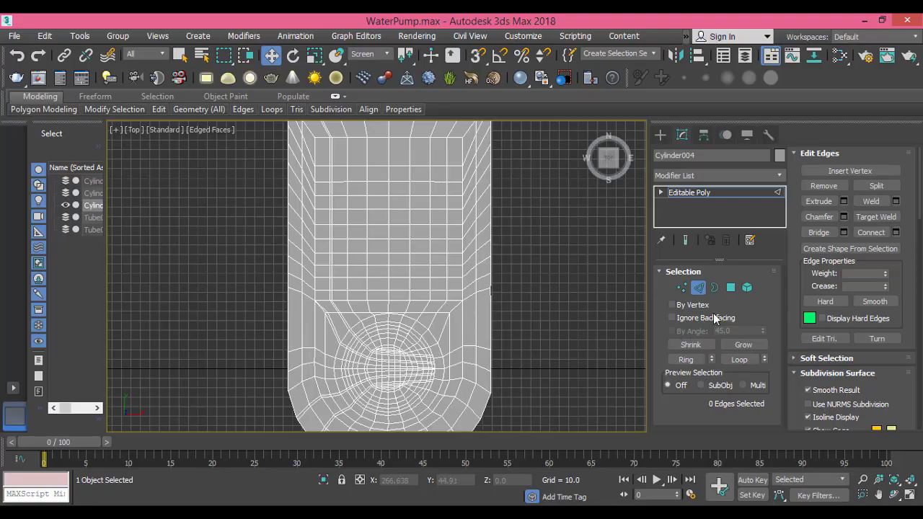
left_click(731, 289)
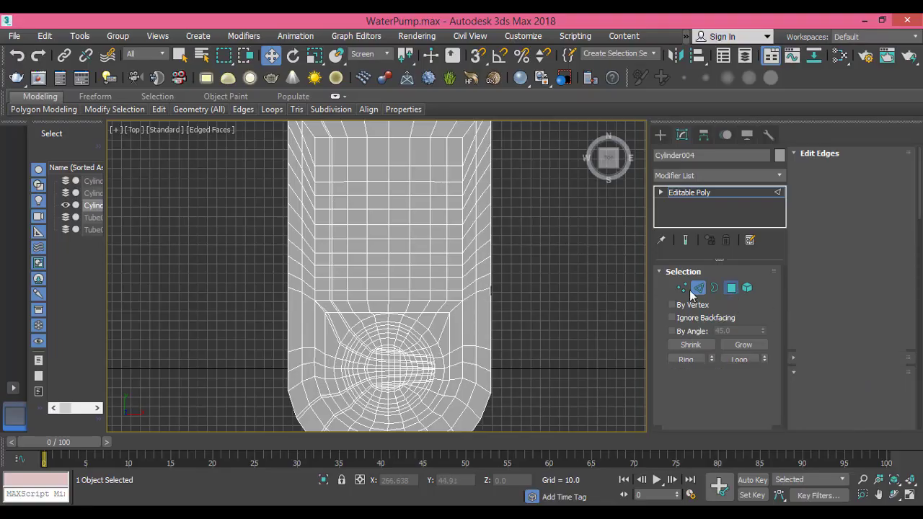
left_click(432, 256)
key("ctrl+a")
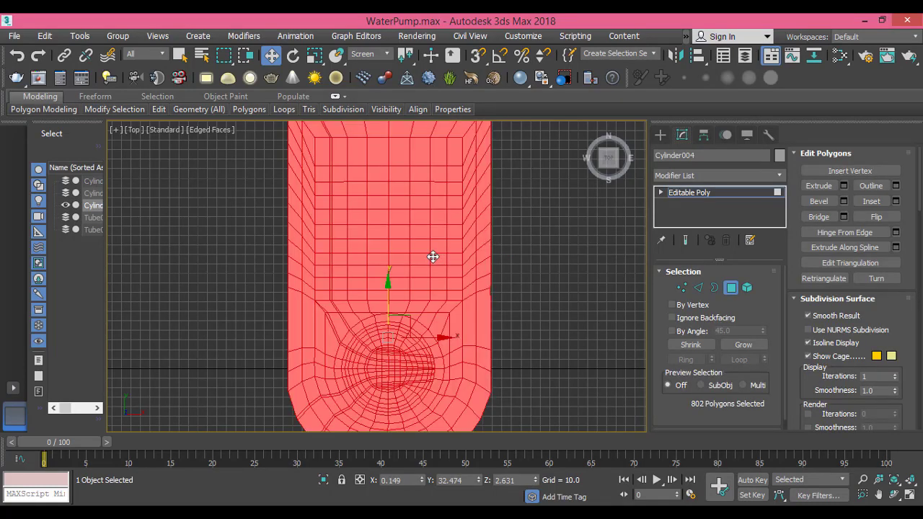
left_click(483, 308, "alt")
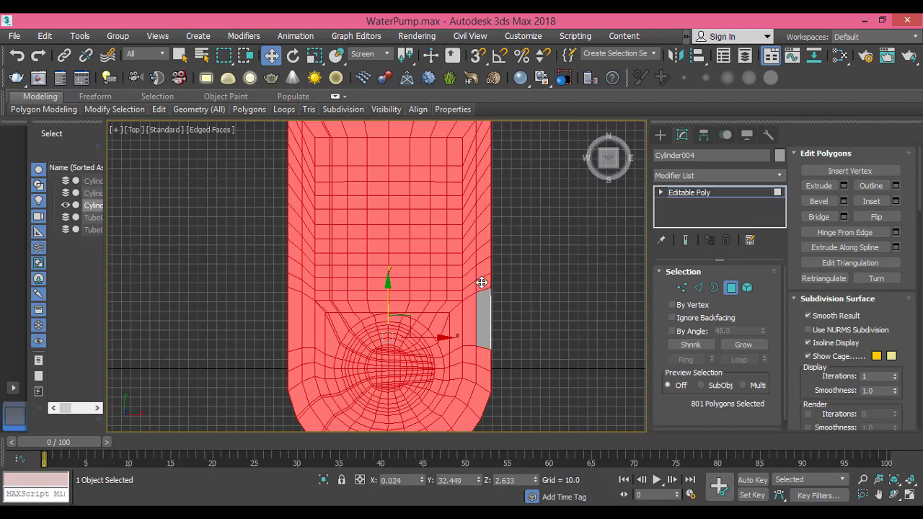
key("shift")
key("shift")
left_click(505, 244)
scroll(497, 260, "down", 2)
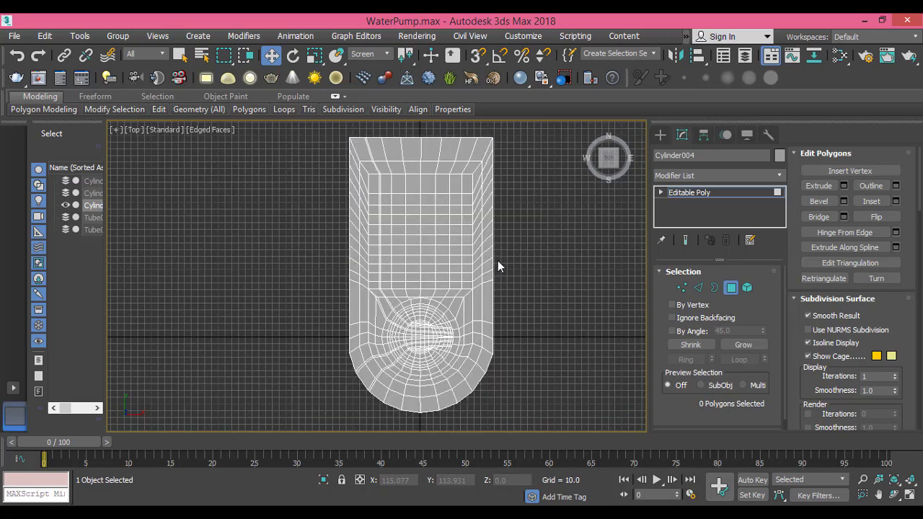
key("ctrl+a")
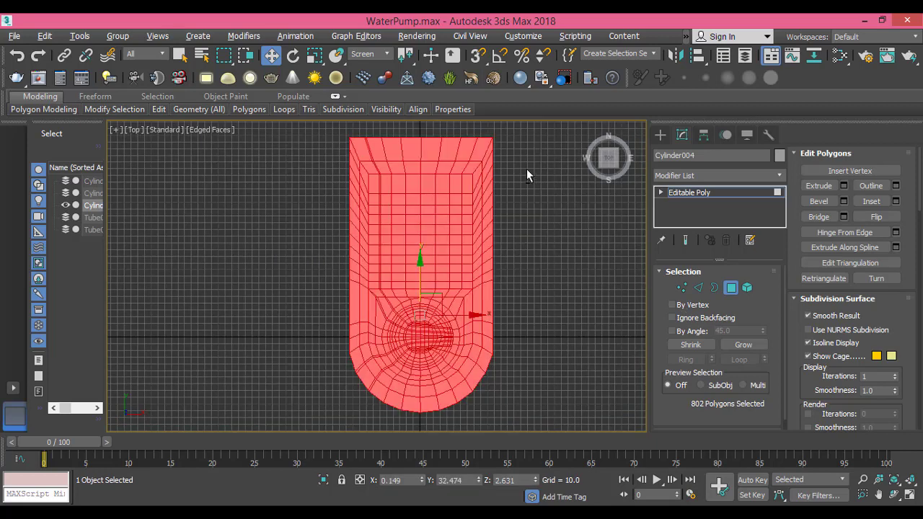
left_click_drag(502, 133, 488, 406)
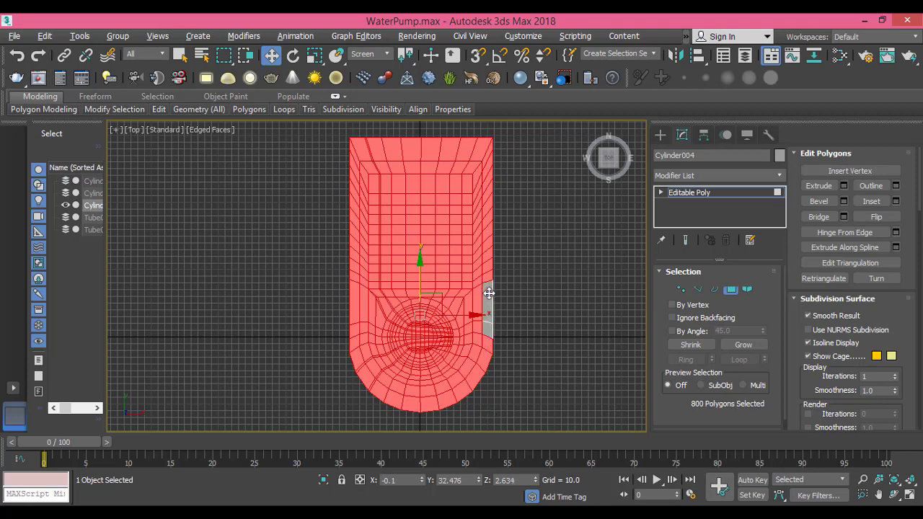
left_click(488, 265, "alt")
left_click(488, 277, "alt")
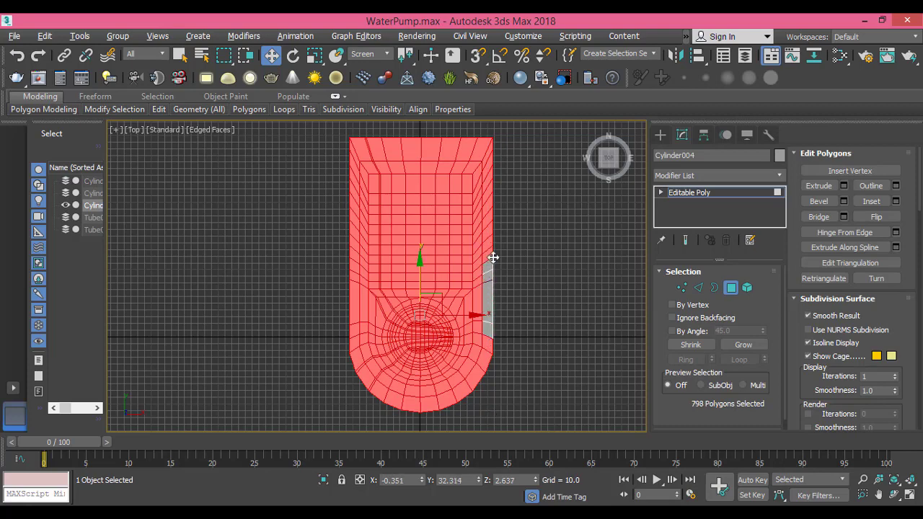
left_click(489, 251, "alt")
left_click(488, 244, "alt")
left_click(488, 232, "alt")
left_click(488, 219, "alt")
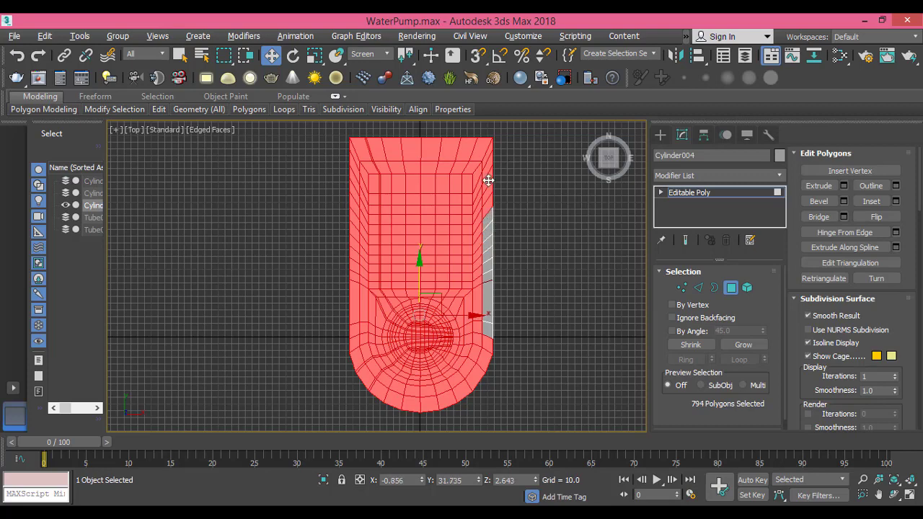
left_click(509, 186)
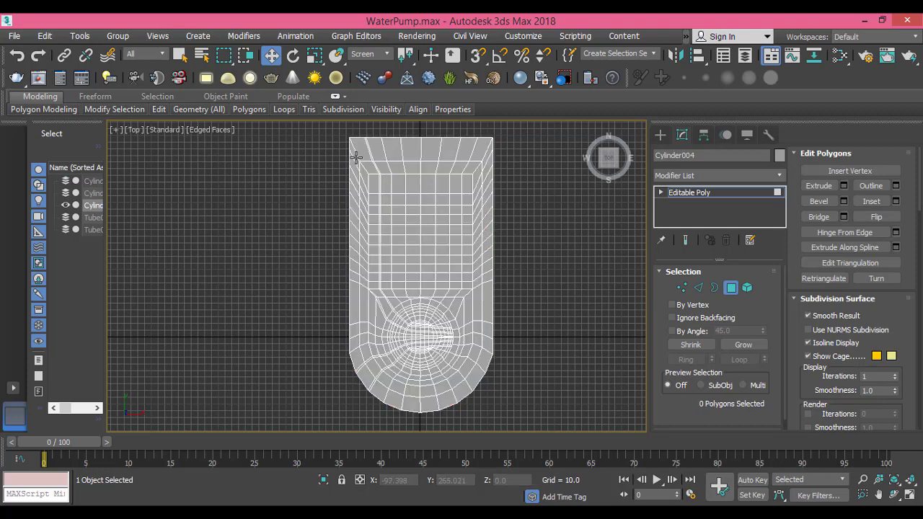
Select the plate's polygons without the outer strips at both ends, and deselect the outer strip along its straight +X side.
left_click_drag(328, 154, 515, 315)
left_click_drag(496, 405, 496, 403)
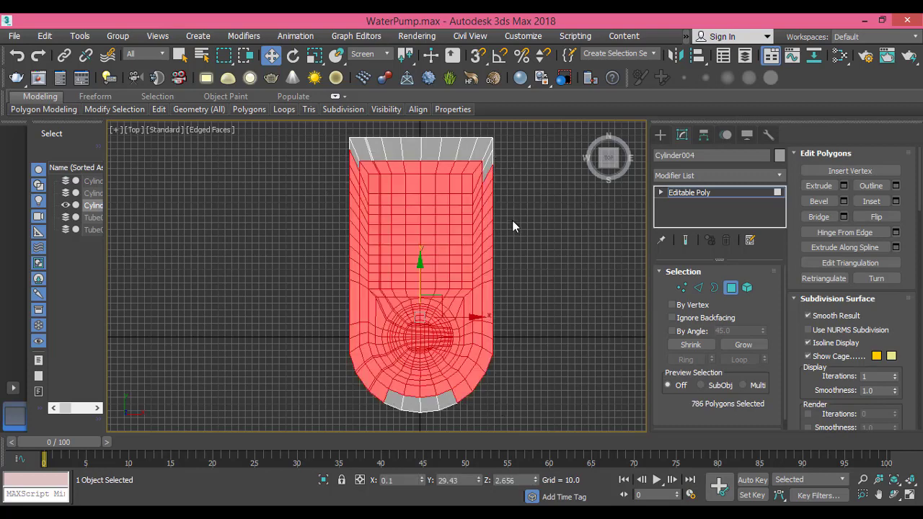
left_click(491, 181, "alt")
left_click(490, 192, "alt")
left_click(490, 205, "alt")
left_click(489, 214, "alt")
left_click(489, 234, "alt")
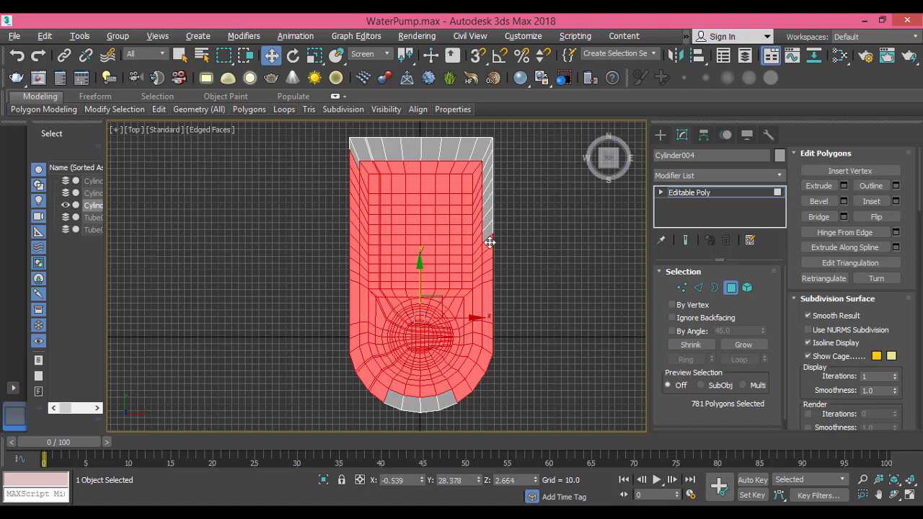
left_click(489, 246, "alt")
left_click(489, 258, "alt")
left_click(490, 270, "alt")
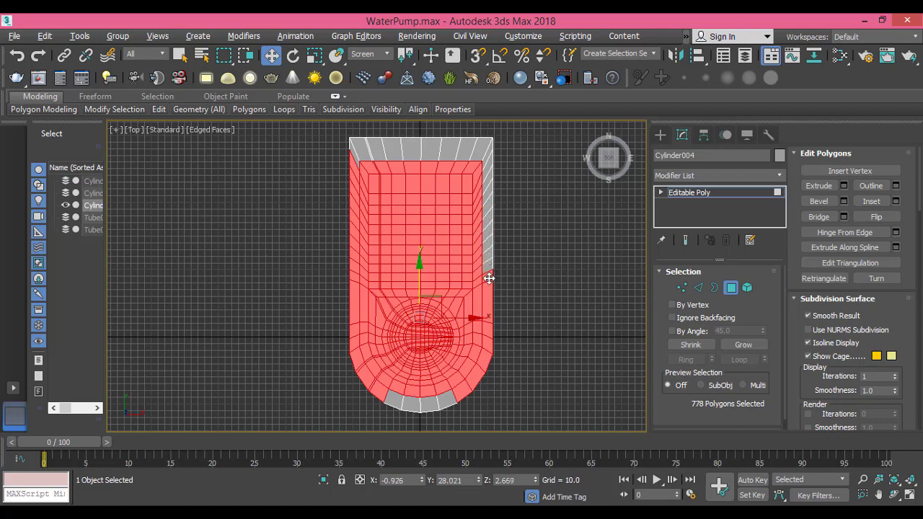
left_click(489, 287, "alt")
left_click(489, 312, "alt")
left_click(487, 336, "alt")
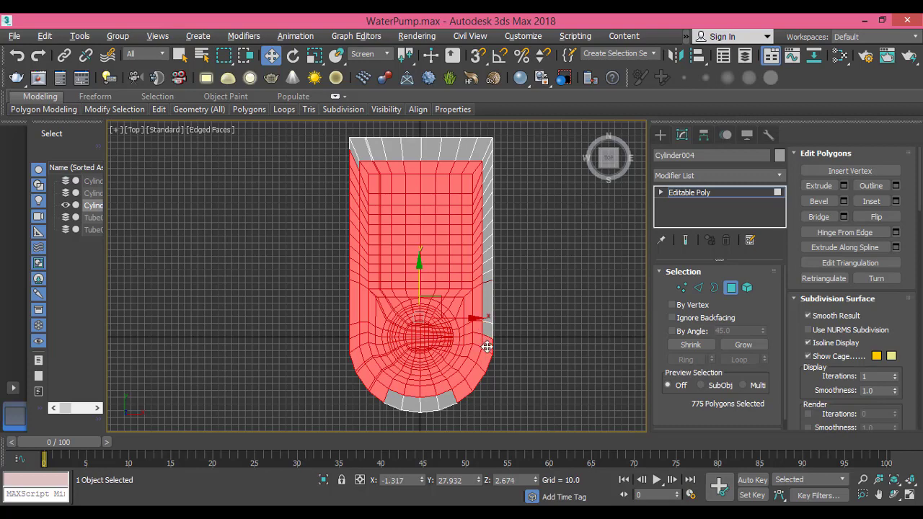
Deselect the remaining outer strip polygons around the rounded end and along the -X side, and show the selection in the perspective view.
left_click(488, 353, "alt")
left_click(480, 369, "alt")
left_click(472, 382, "alt")
left_click(462, 394, "alt")
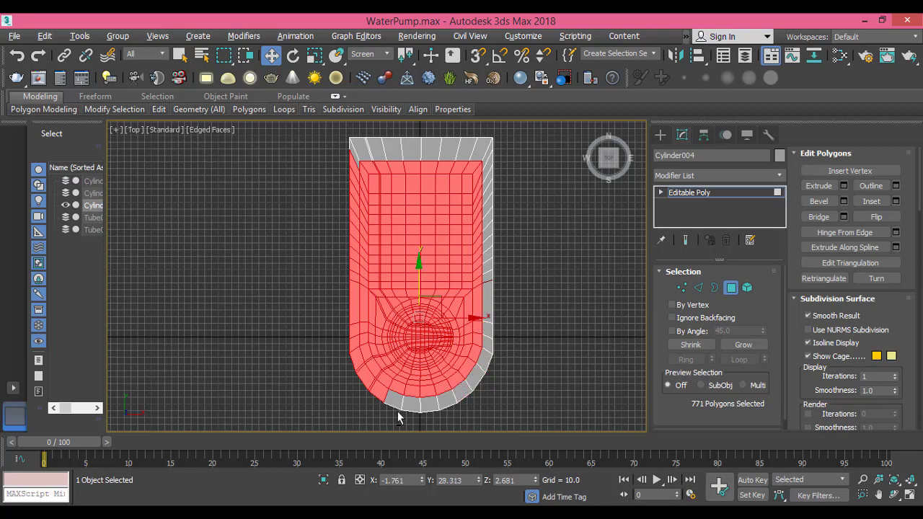
left_click(370, 390, "alt")
left_click(358, 367, "alt")
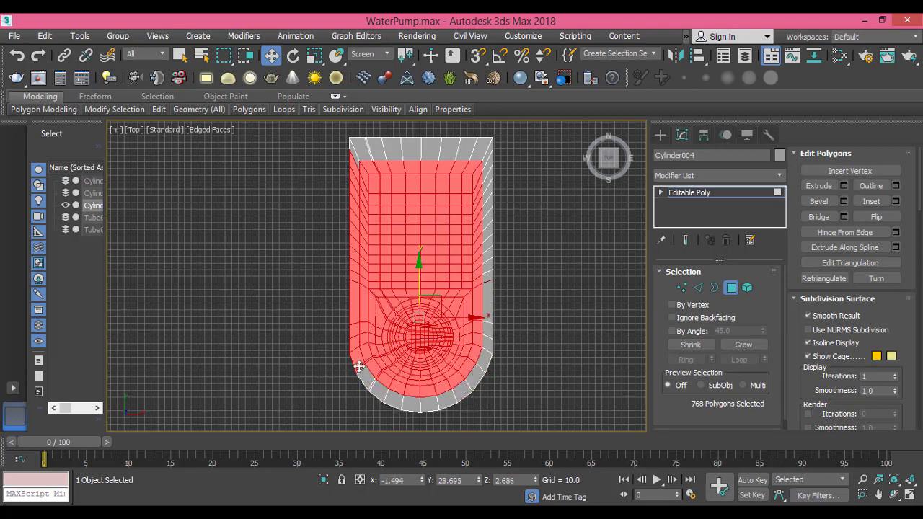
left_click(358, 363, "alt")
left_click_drag(346, 154, 356, 360, "alt")
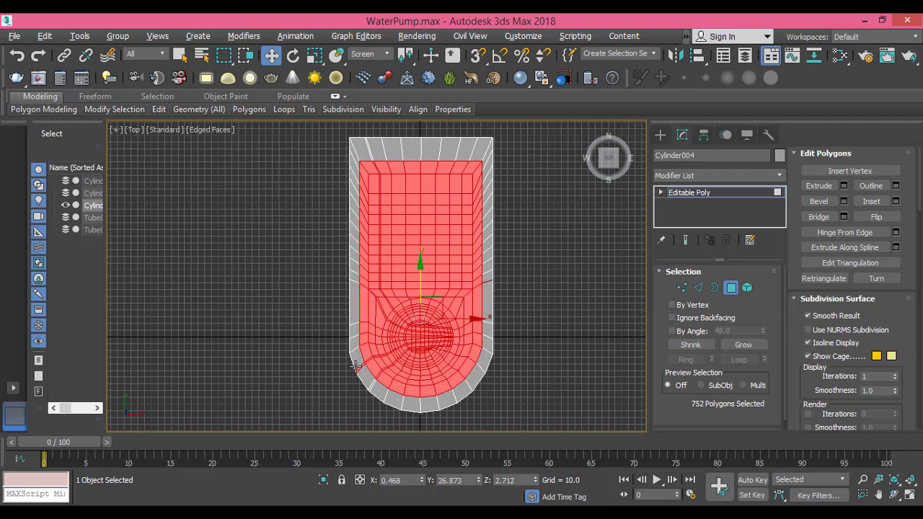
left_click(363, 380, "alt")
middle_click_drag(415, 258, 398, 259)
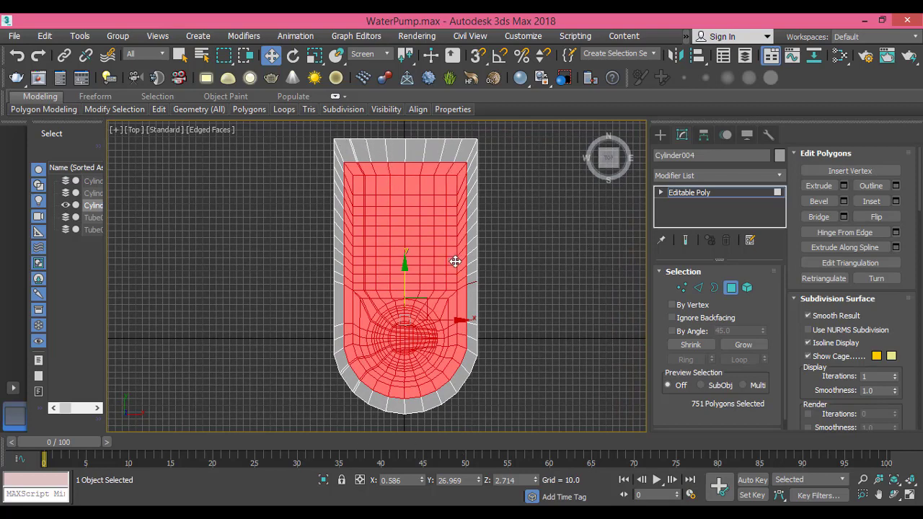
key("p")
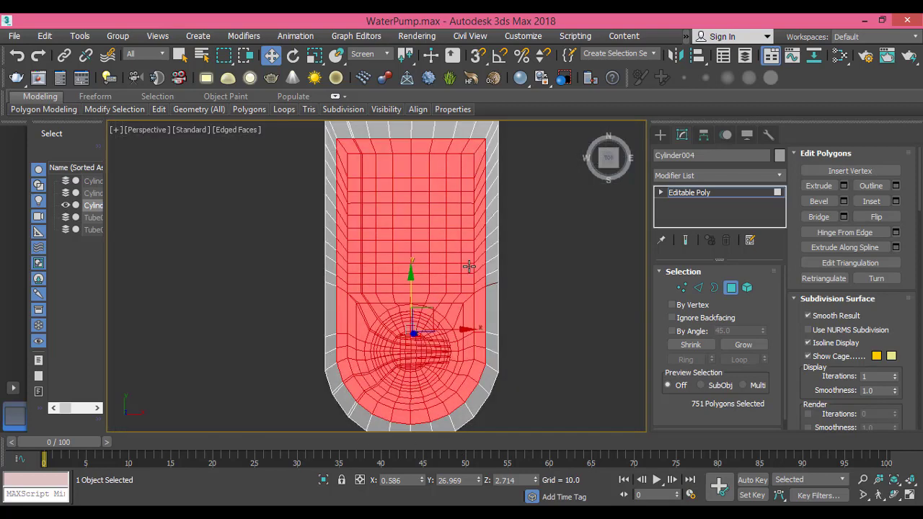
middle_click_drag(477, 313, 382, 309, "alt")
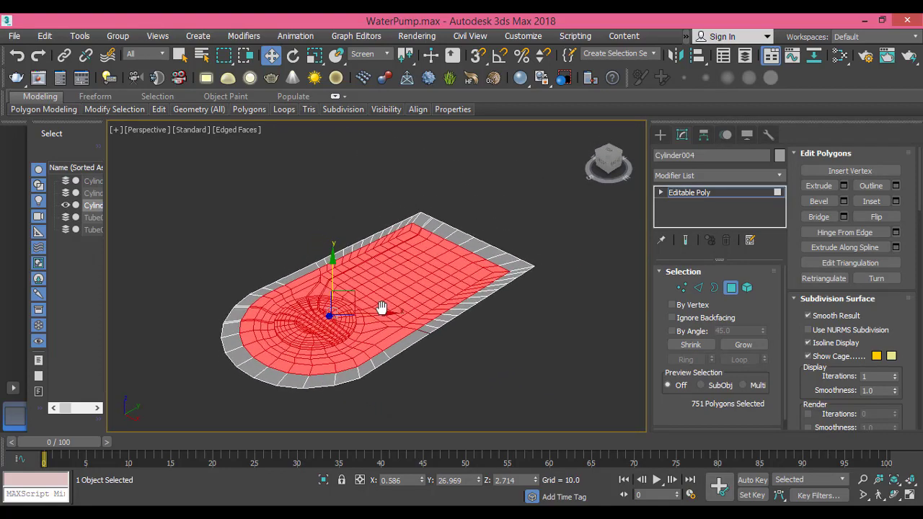
scroll(432, 325, "up", 2)
middle_click_drag(432, 325, 484, 307)
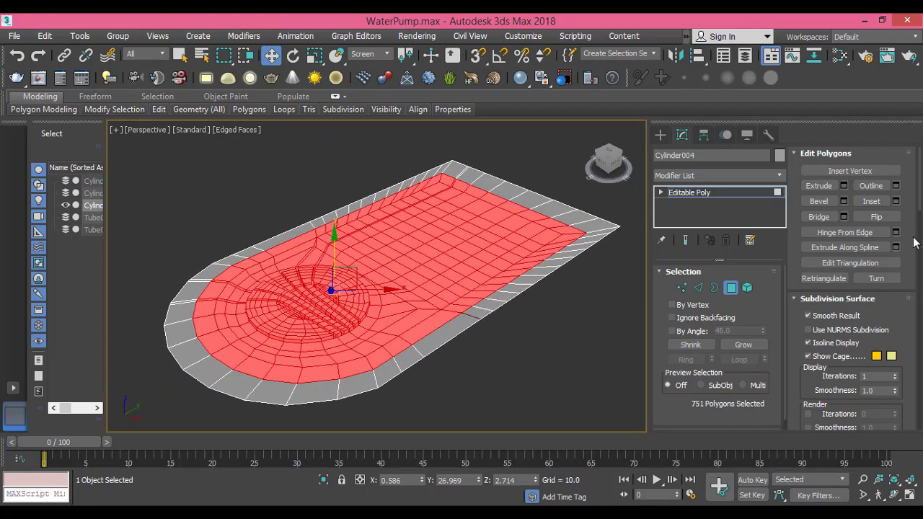
left_click(844, 201)
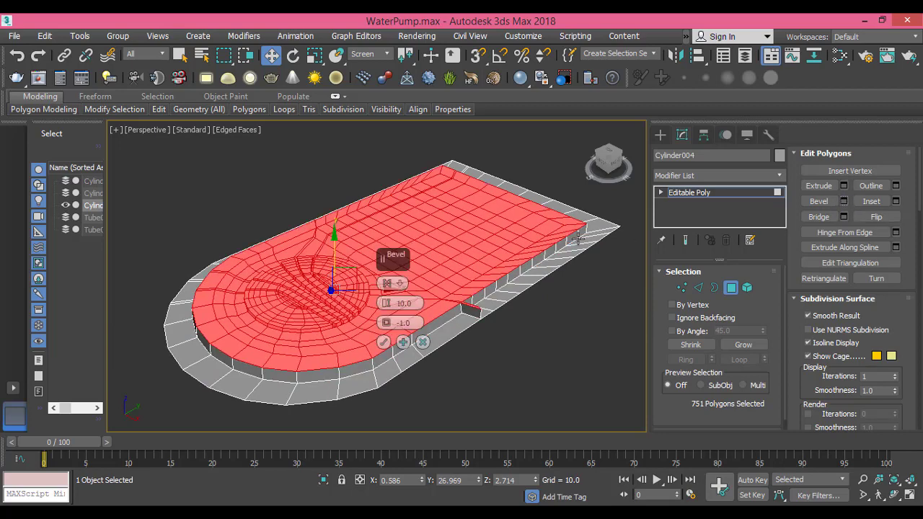
key("ctrl+z")
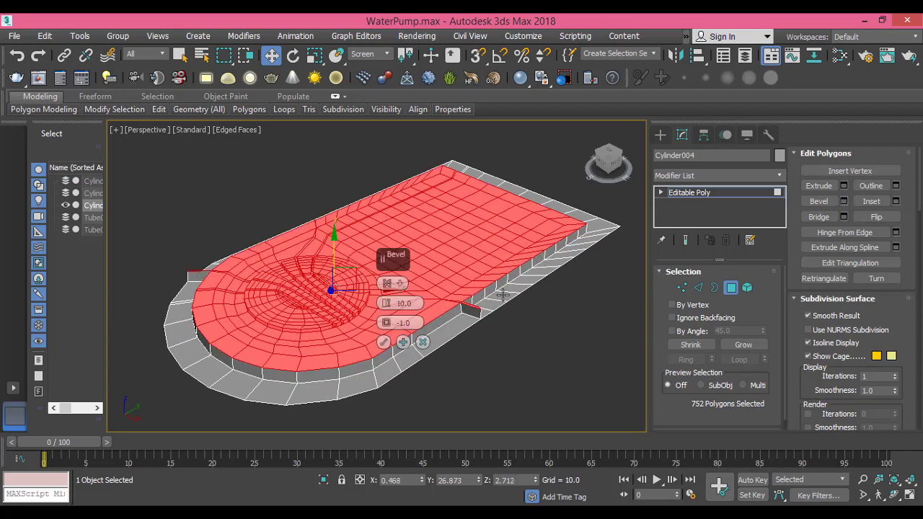
left_click(422, 342)
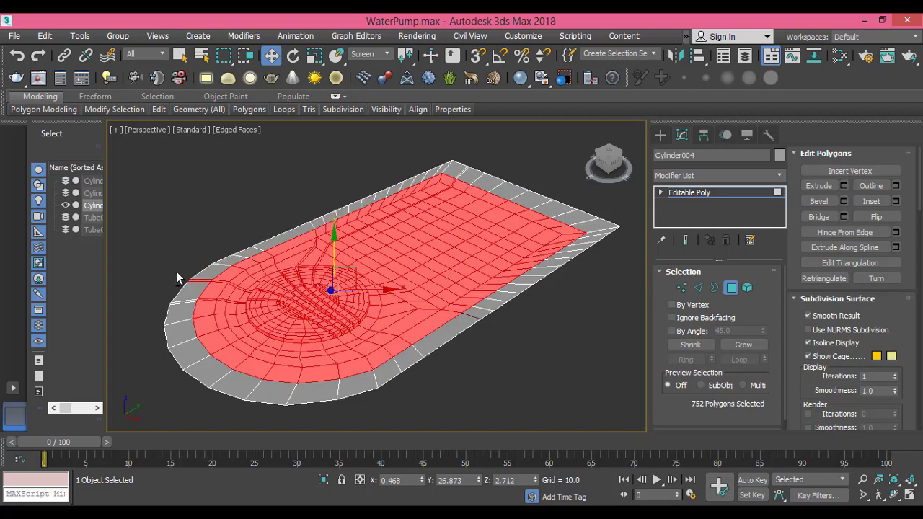
Deselect the stray narrow polygon on the outer strip at the -X side of the rounded end.
scroll(204, 295, "up", 4)
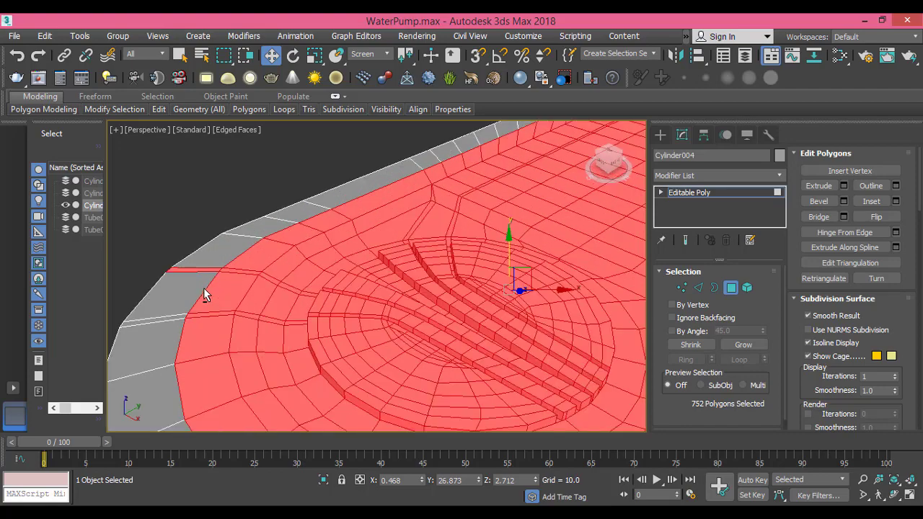
left_click(196, 270, "alt")
Examine the sliver polygon on the straight +X side's outer strip and try to remove it from the selection.
scroll(416, 299, "down", 3)
middle_click_drag(520, 339, 427, 307)
scroll(422, 298, "up", 2)
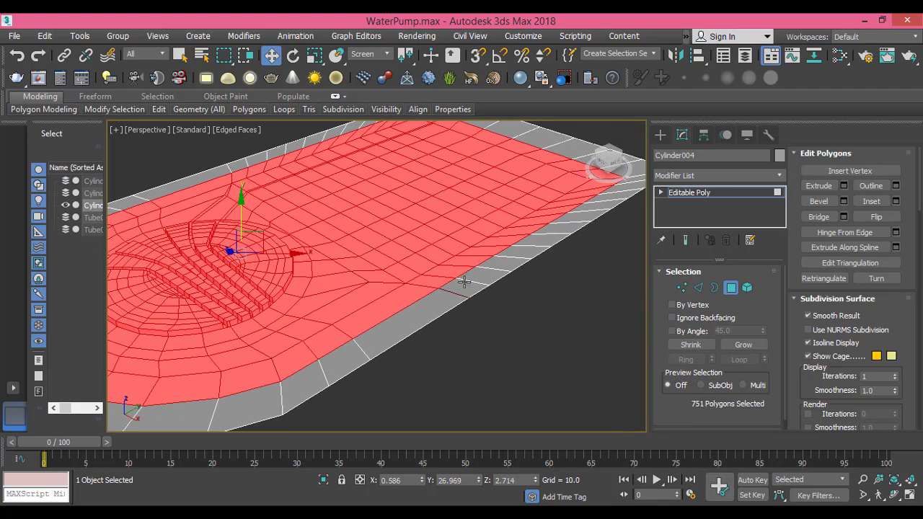
scroll(464, 282, "up", 4)
scroll(463, 282, "up", 3)
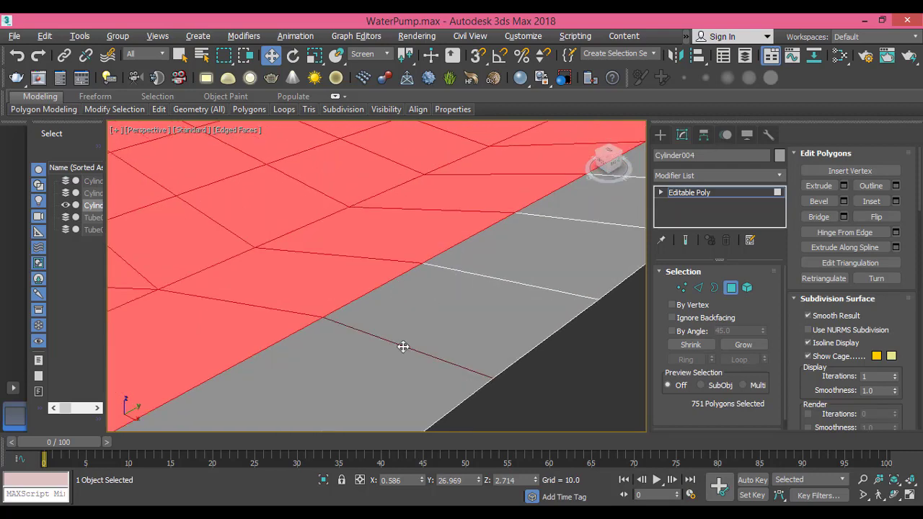
scroll(403, 346, "up", 6)
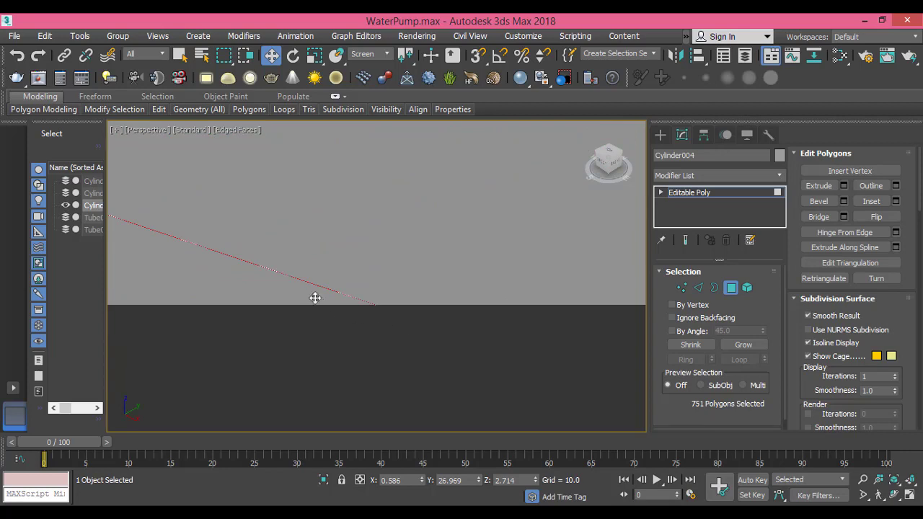
left_click_drag(265, 256, 311, 305)
scroll(305, 282, "down", 1)
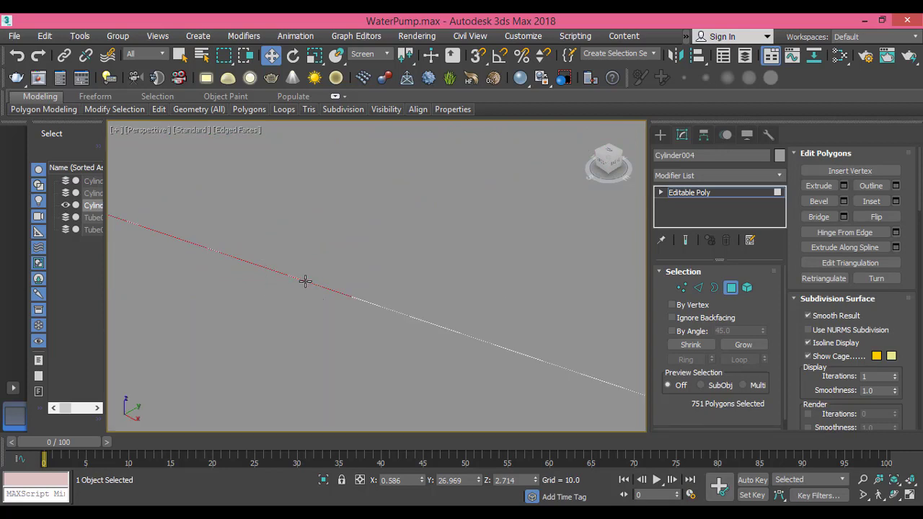
middle_click_drag(305, 281, 390, 308)
scroll(385, 331, "down", 1)
scroll(385, 331, "up", 2)
scroll(385, 331, "down", 3)
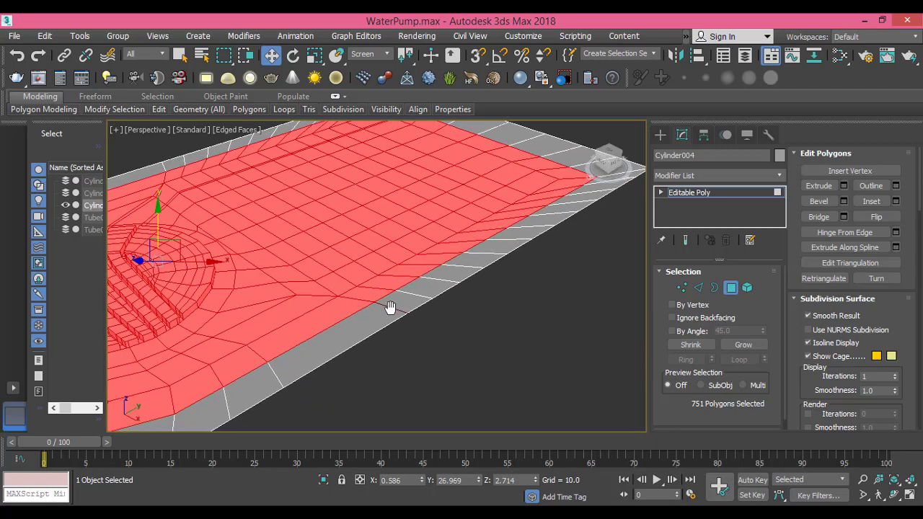
From the top, weld the two overlapping vertices at each end of the sliver polygon on the +X outer strip.
key("t")
scroll(462, 307, "up", 8)
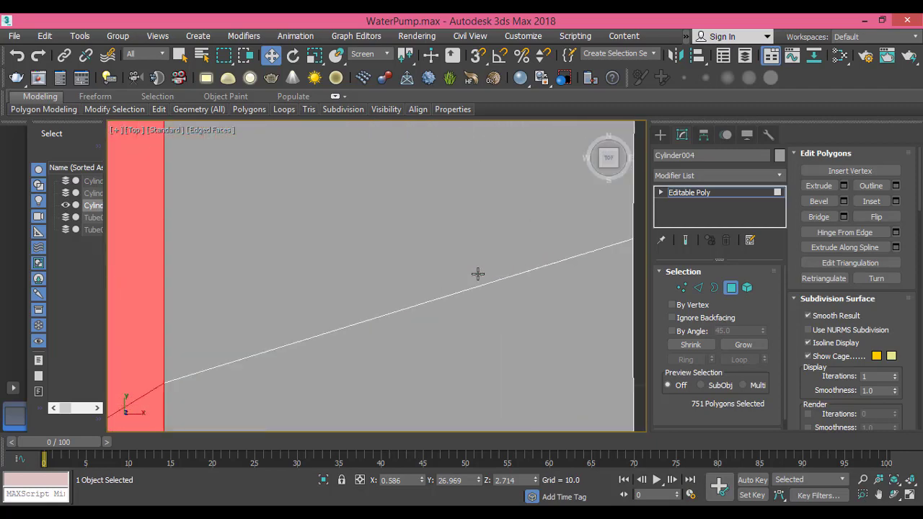
scroll(477, 274, "up", 7)
middle_click_drag(482, 344, 399, 187)
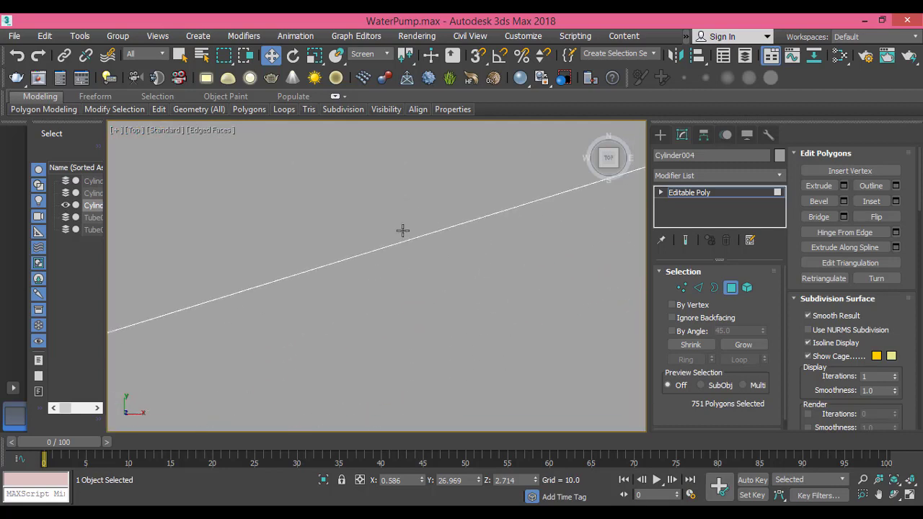
scroll(409, 266, "up", 3)
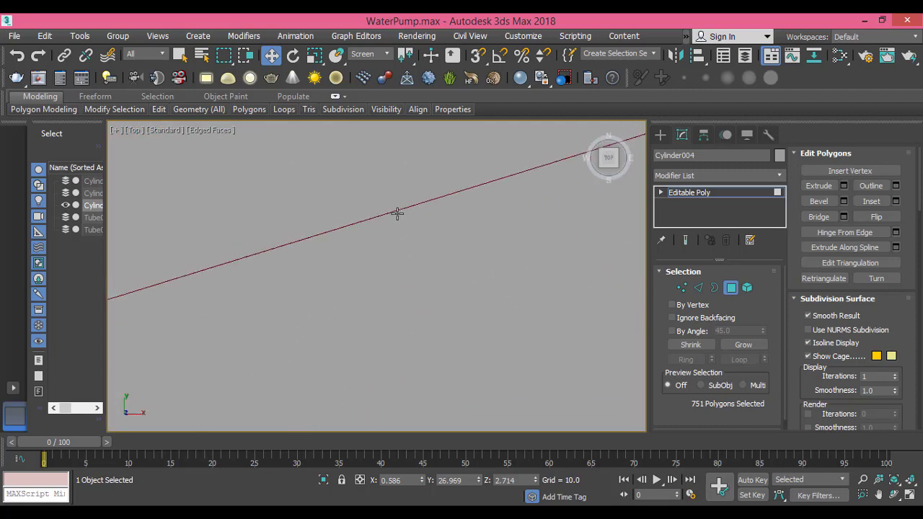
scroll(397, 213, "down", 5)
middle_click_drag(411, 246, 476, 261)
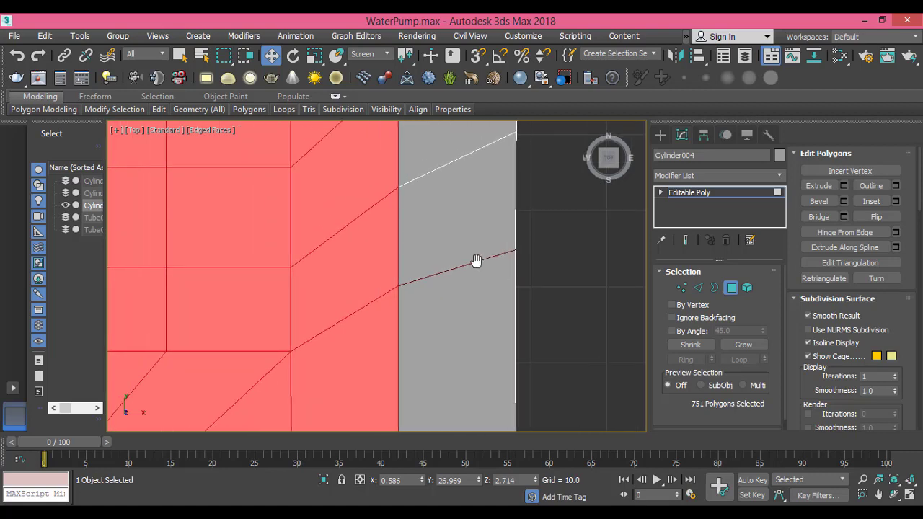
scroll(476, 261, "down", 2)
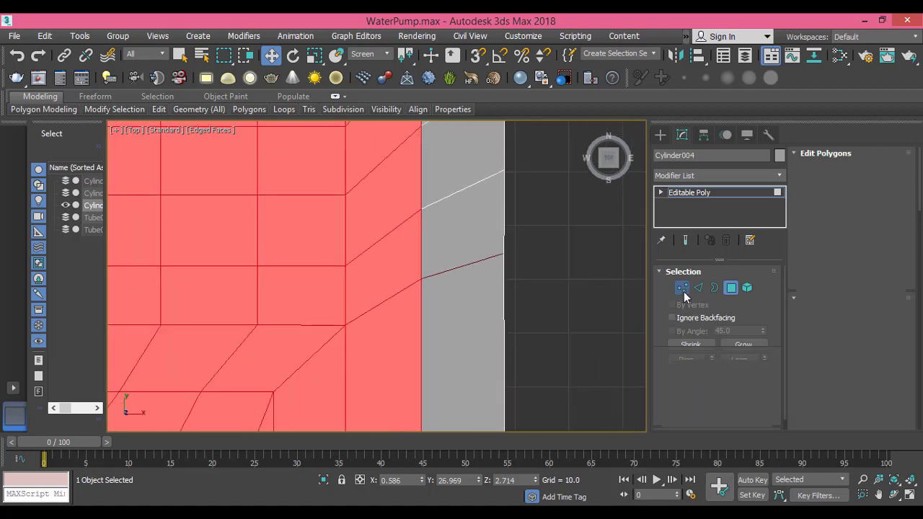
left_click(681, 288)
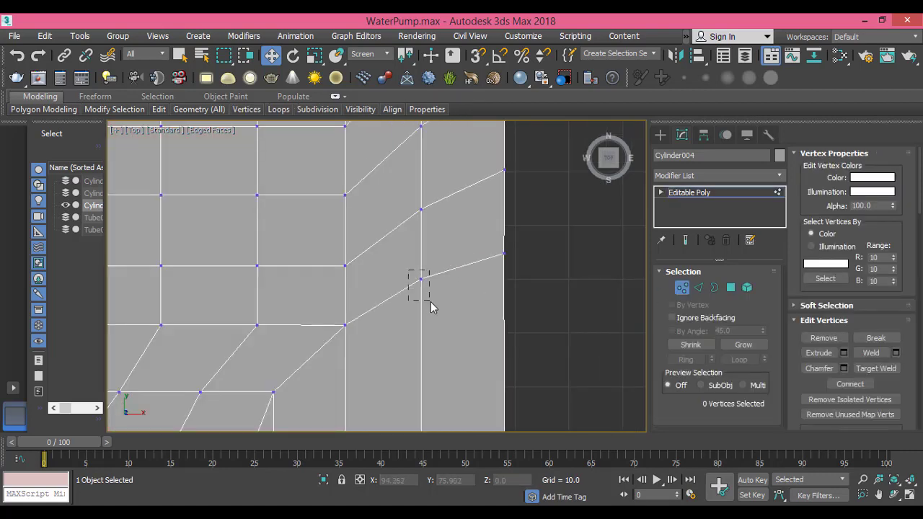
left_click_drag(430, 303, 430, 302)
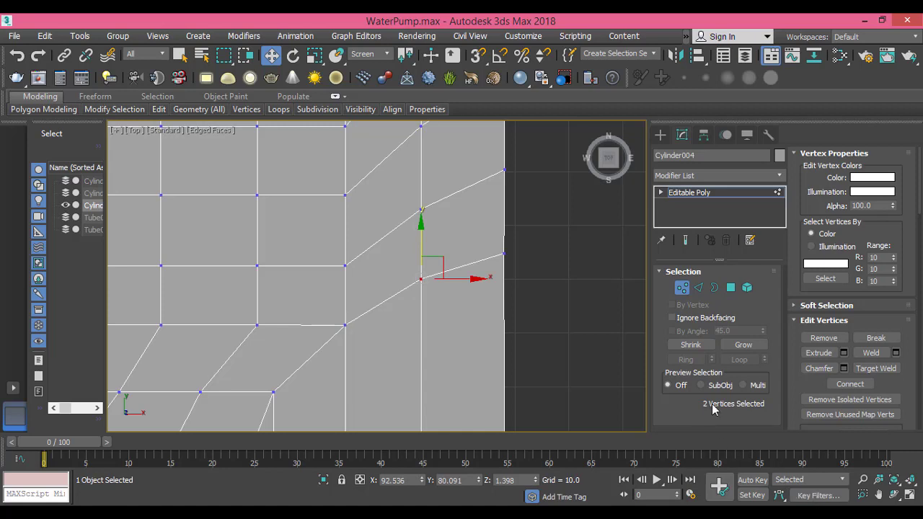
left_click(870, 353)
left_click_drag(488, 244, 528, 271)
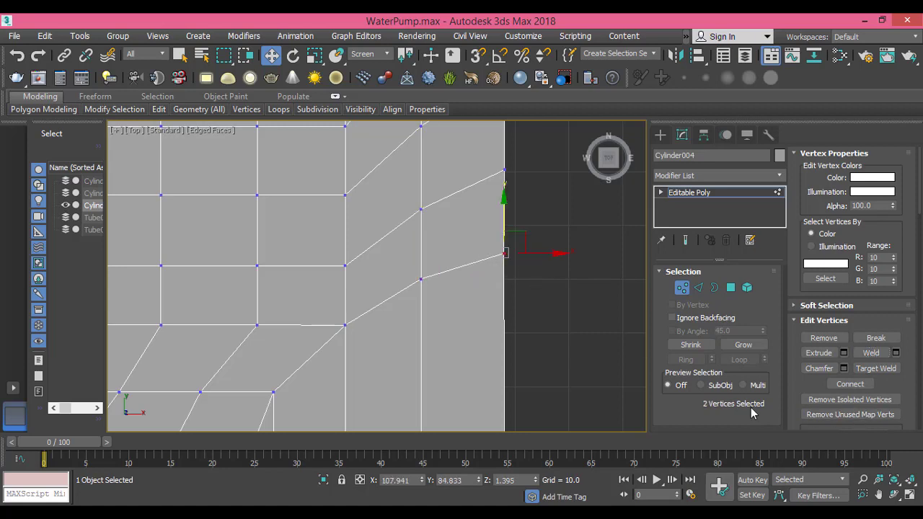
left_click(871, 353)
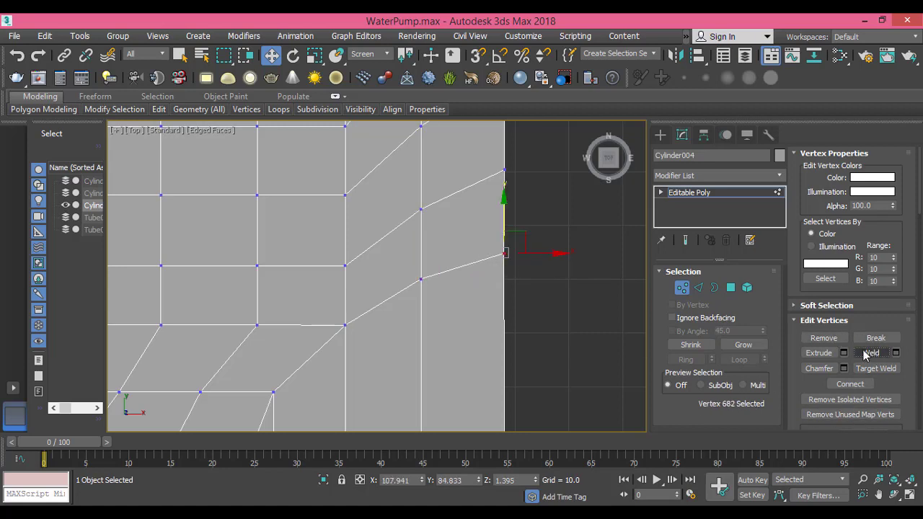
Return to the inner polygon selection in the perspective view and start a bevel on it with a height of 7.
left_click(730, 287)
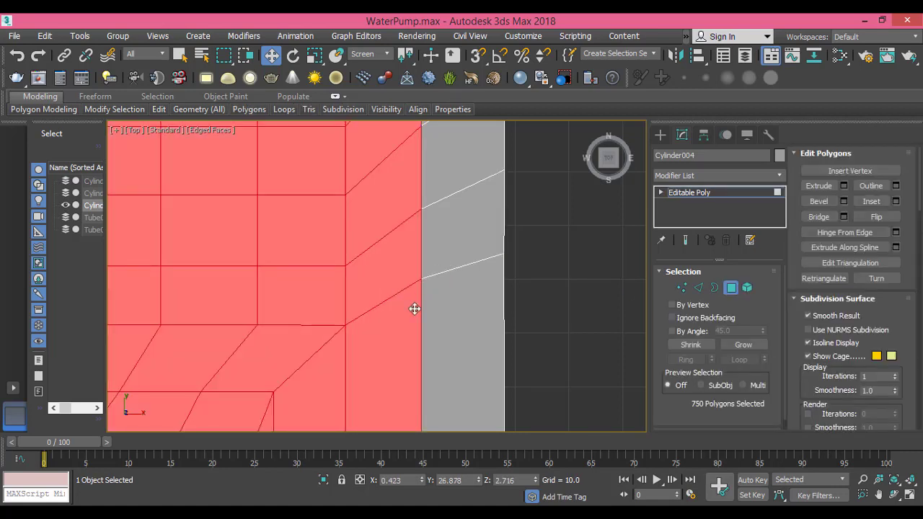
key("p")
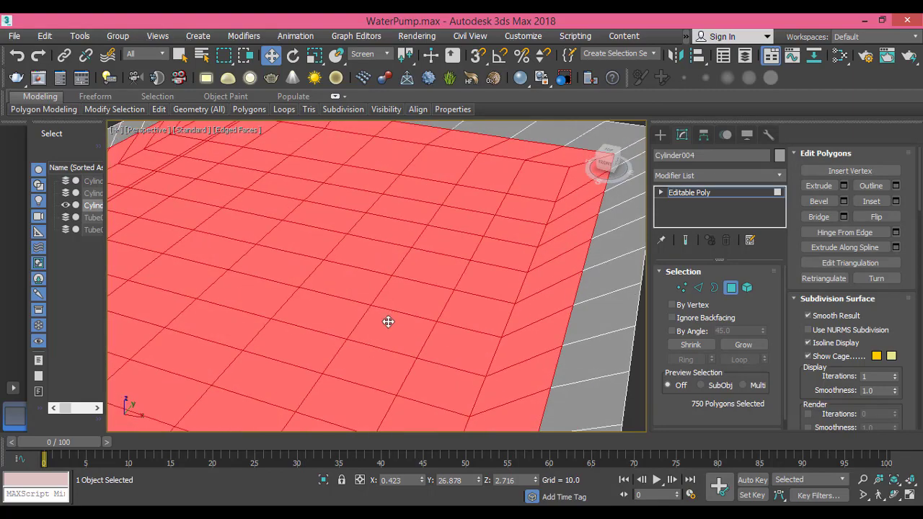
scroll(388, 322, "down", 3)
middle_click_drag(391, 380, 447, 254)
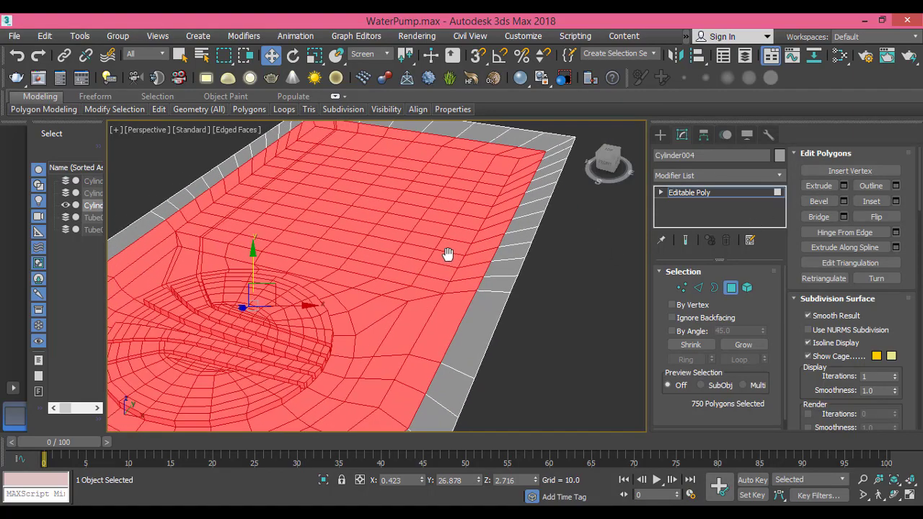
scroll(447, 253, "down", 4)
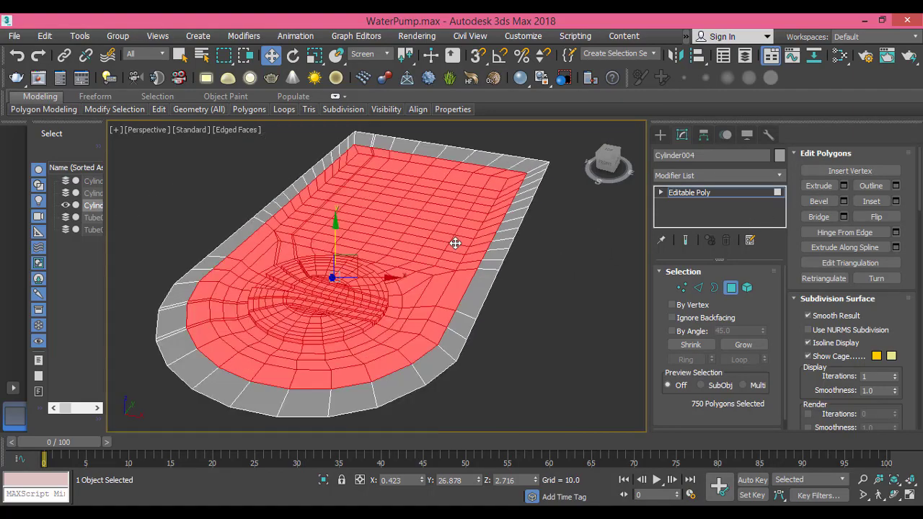
left_click(844, 201)
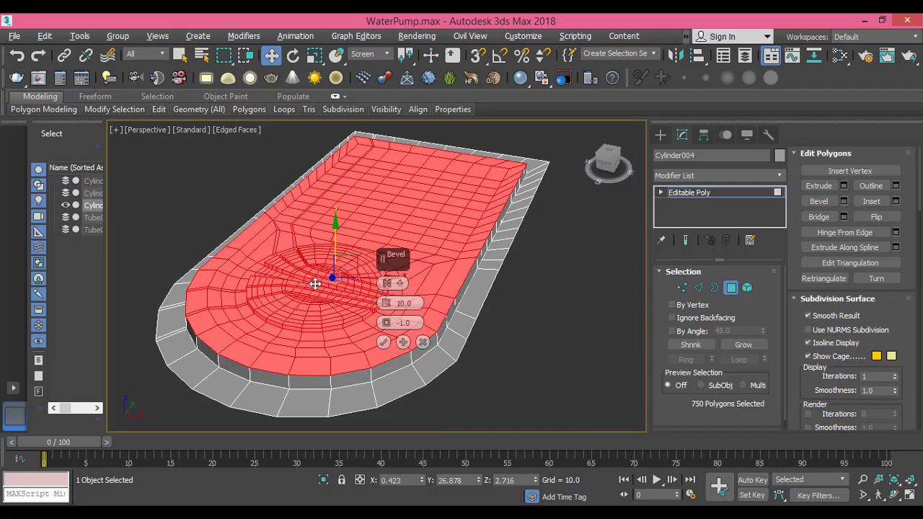
mouse_move(319, 279)
middle_mouse_down("alt")
mouse_move(328, 293)
mouse_move(313, 278)
middle_mouse_up("alt")
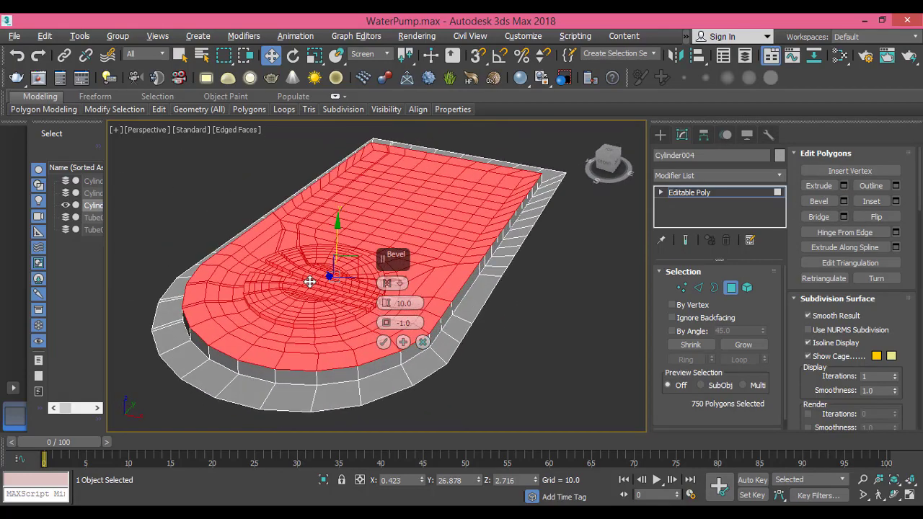
scroll(360, 292, "up", 2)
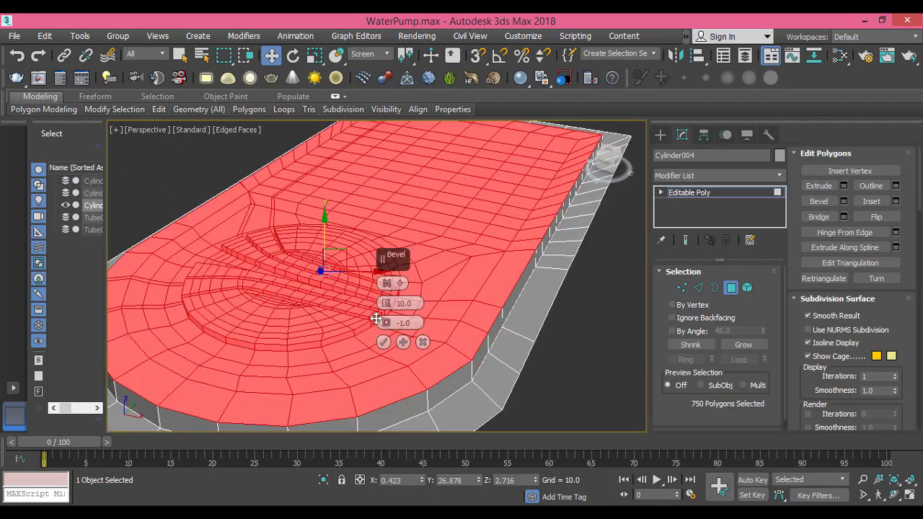
left_click(411, 303)
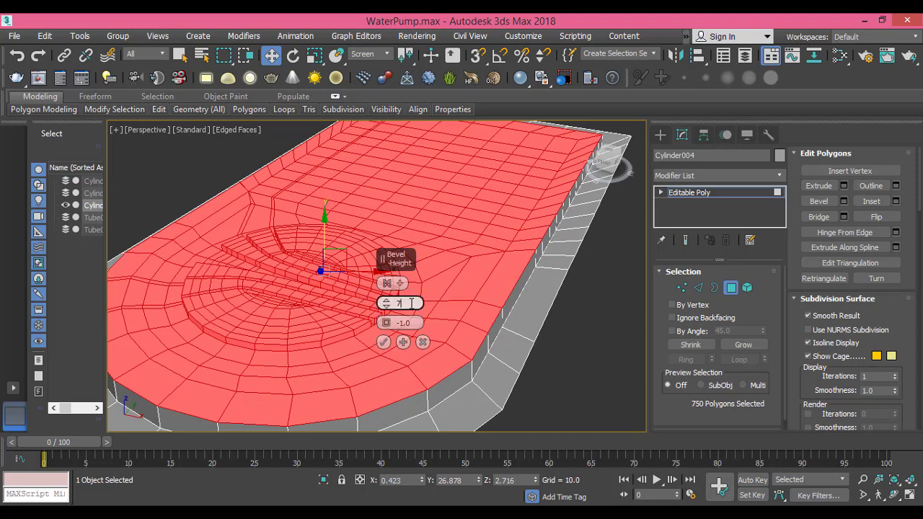
type("7")
key("Return")
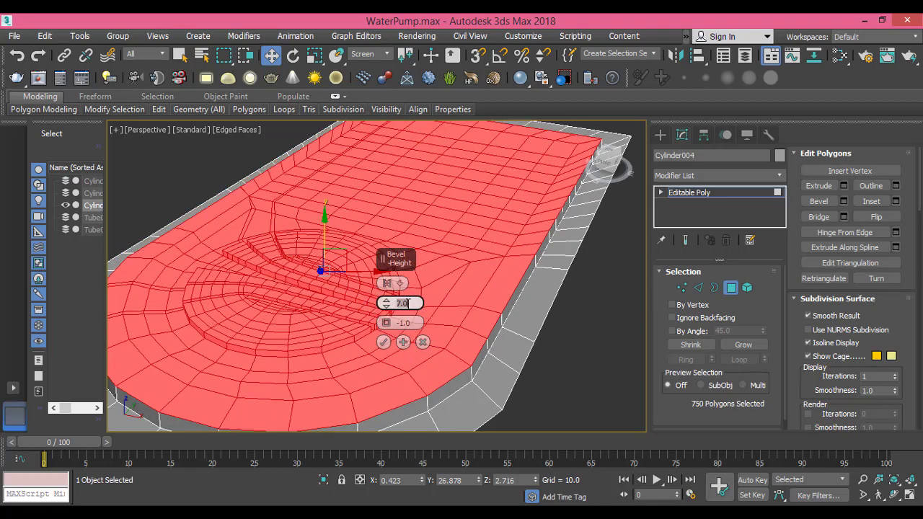
left_click(405, 323)
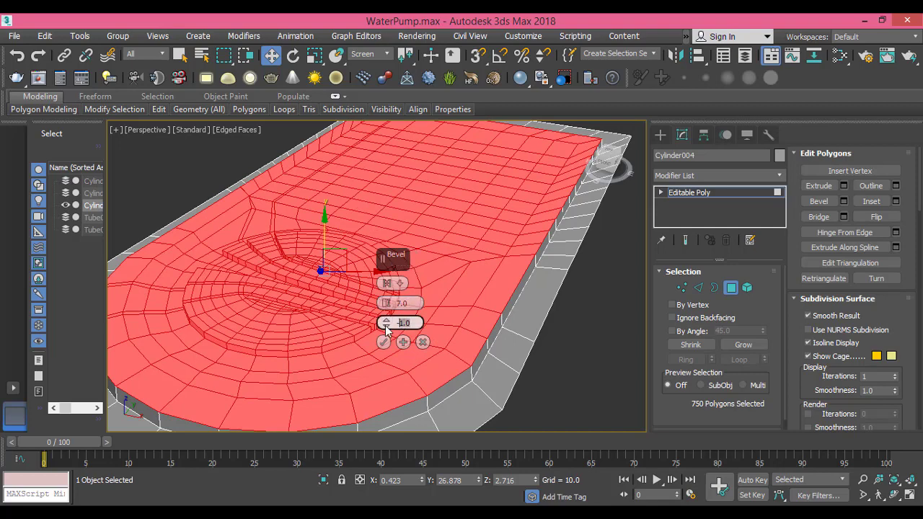
key("Return")
key("ctrl+z")
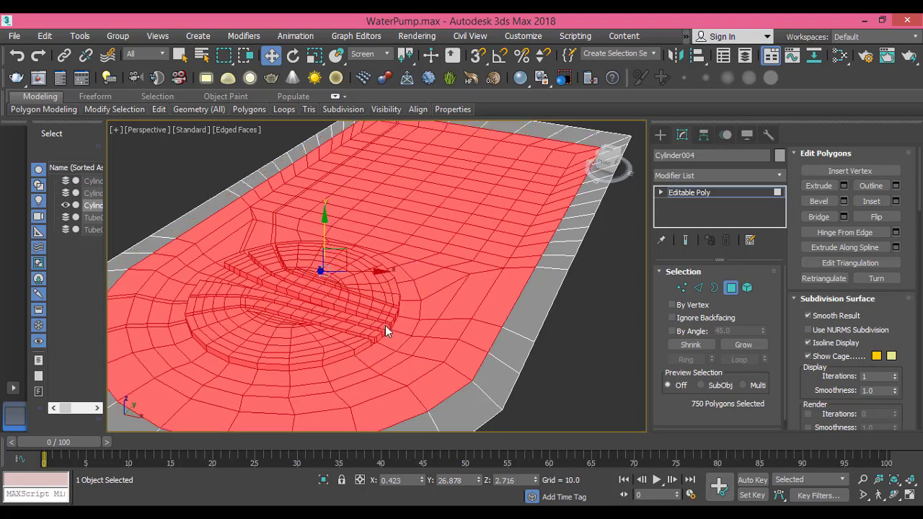
Preview the inner polygons' bevel with a height of 7, compare it with the reference photo, and set the outline to -5.
left_click(843, 201)
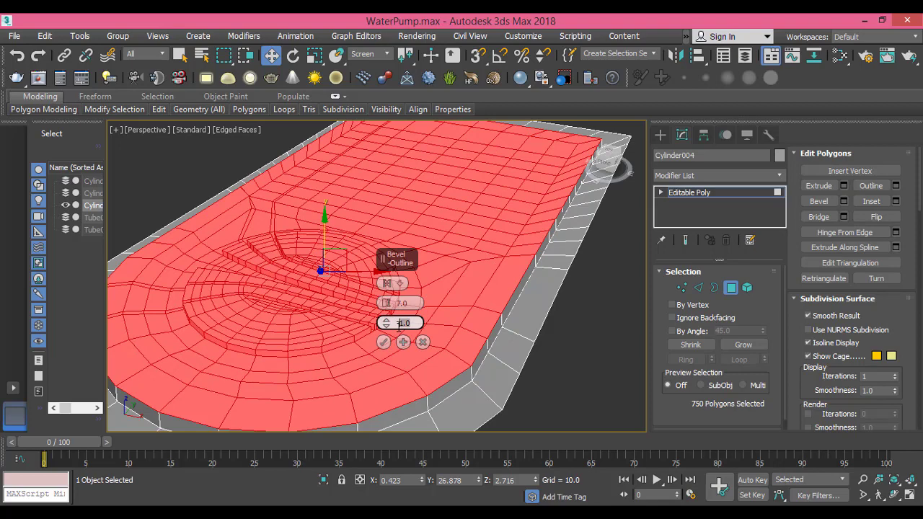
key("Return")
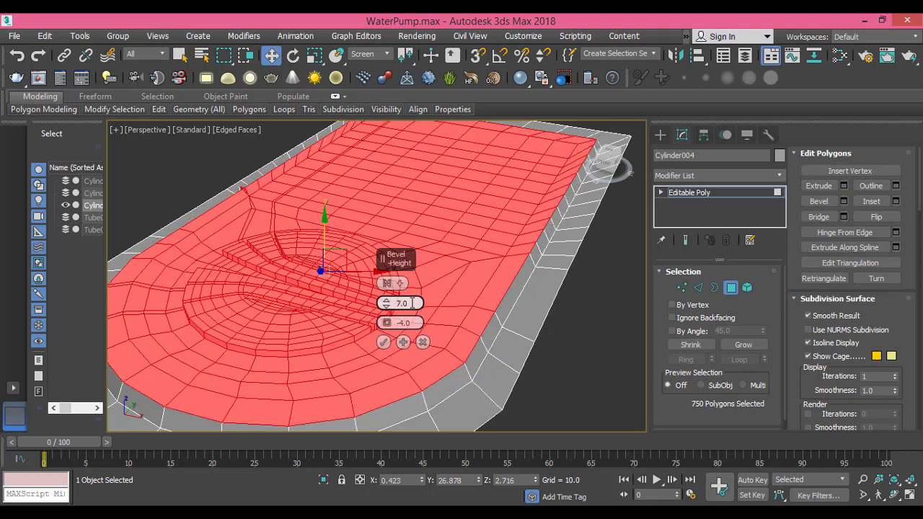
middle_click_drag(348, 365, 349, 339, "alt")
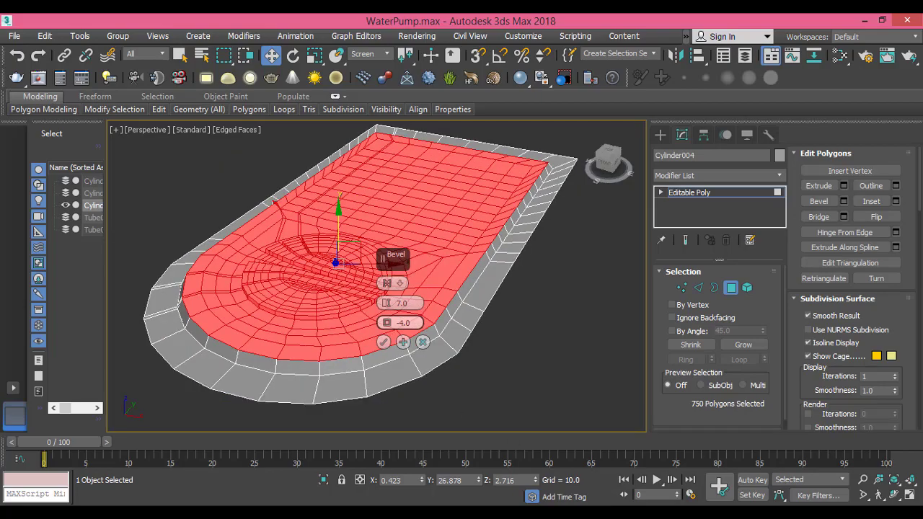
key("alt+Tab")
key("alt+Tab")
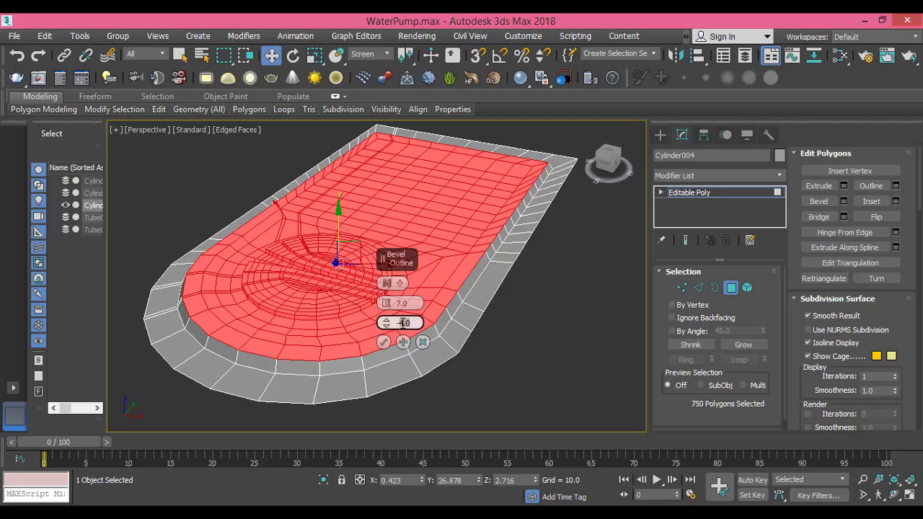
key("Return")
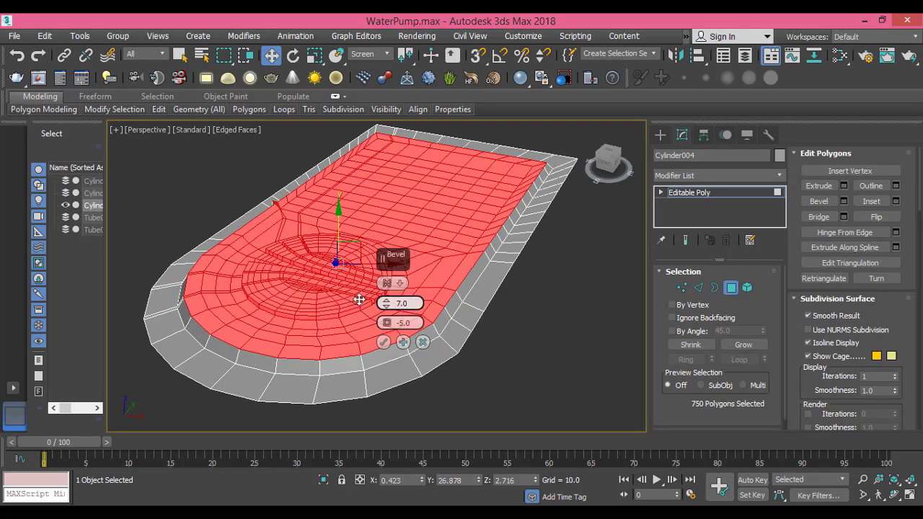
Cancel the bevel at the spike on the -X side and weld the overlapping vertices on the outer strip's inner edge there.
middle_click_drag(315, 295, 248, 275, "alt")
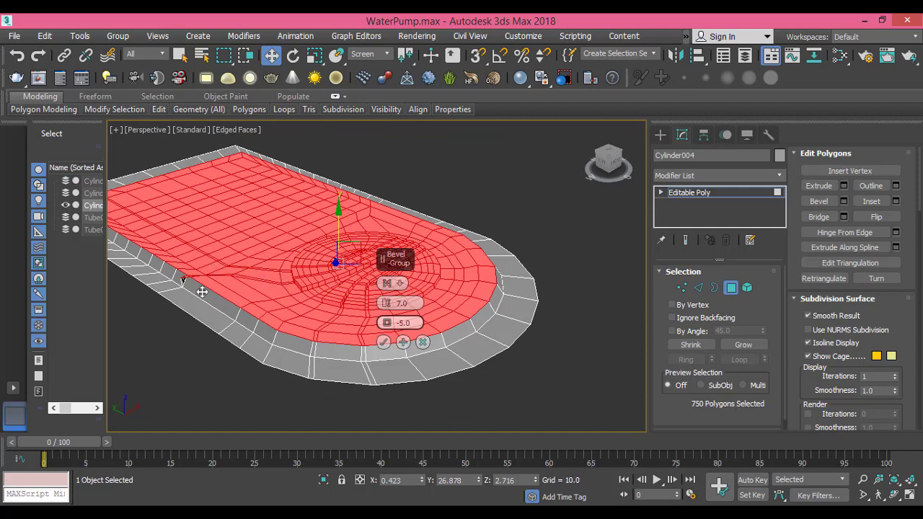
scroll(203, 292, "up", 8)
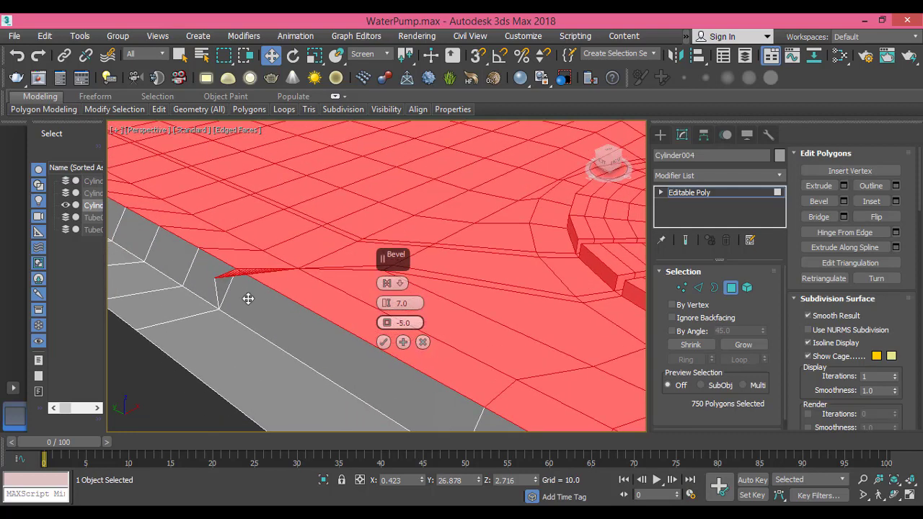
left_click(423, 343)
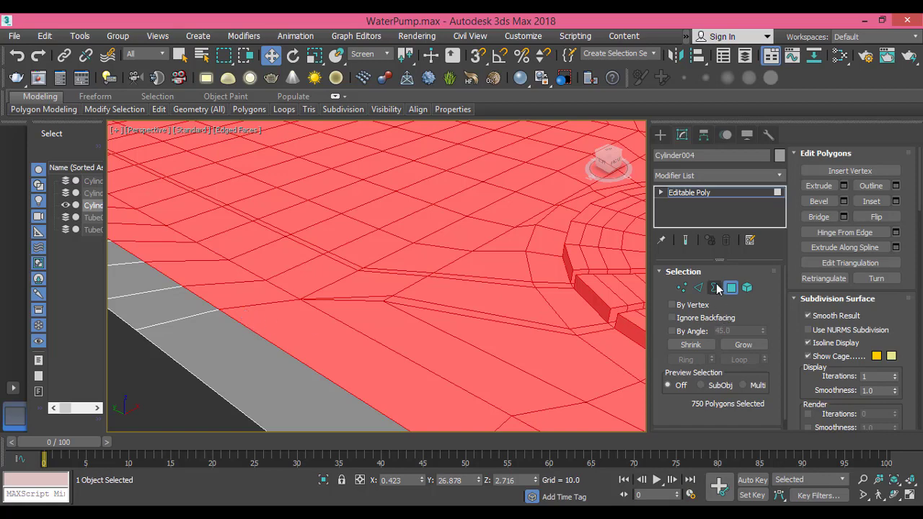
left_click(681, 288)
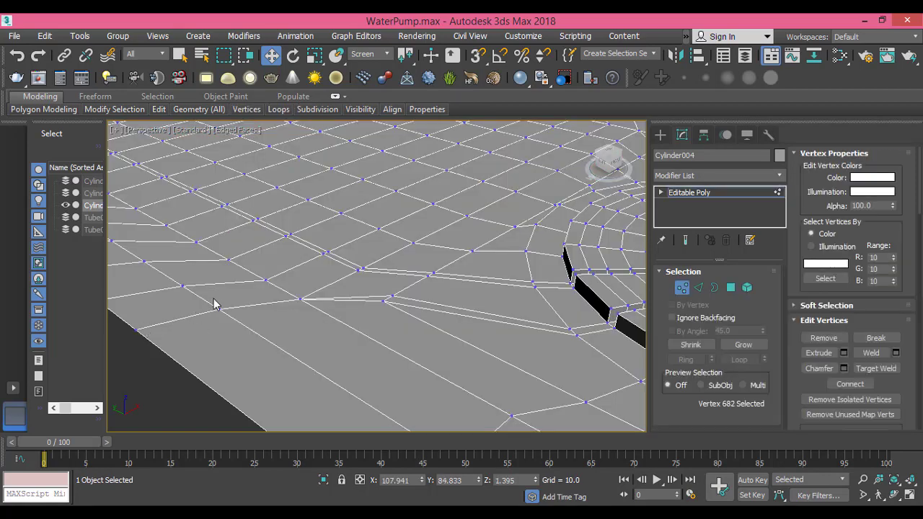
left_click_drag(215, 304, 240, 332)
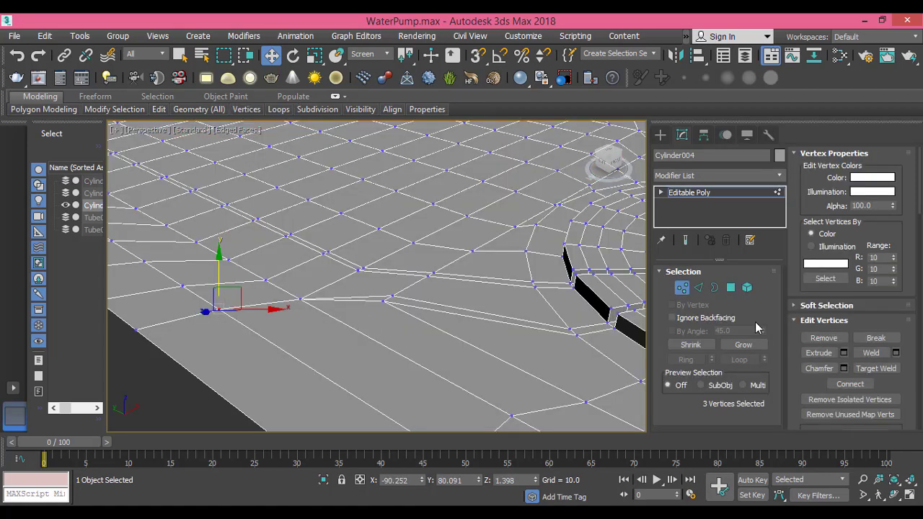
left_click(871, 353)
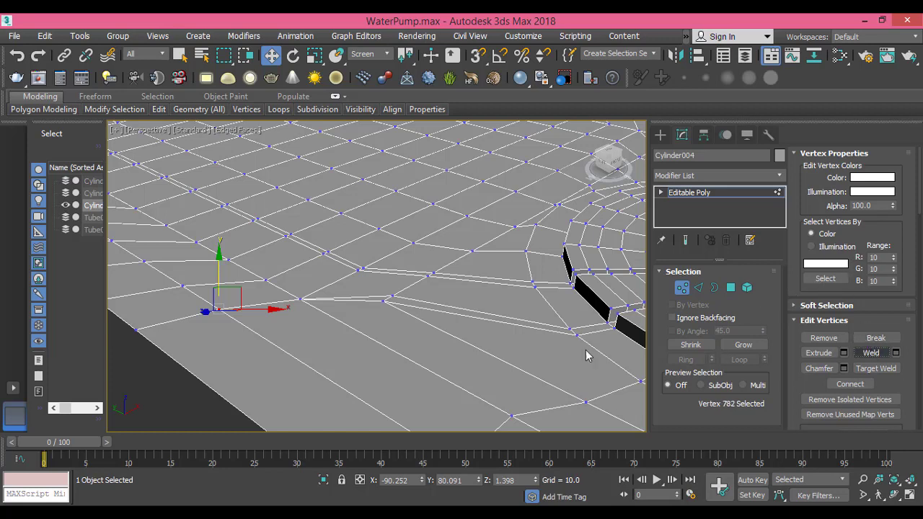
left_click(132, 330)
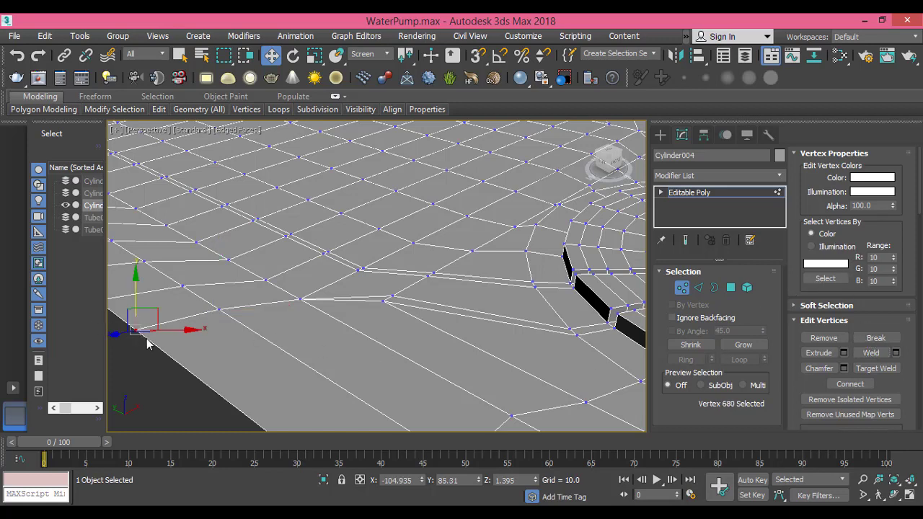
Return to the inner polygon selection and bevel it with a height of 7 and an outline of -5.
left_click(731, 289)
key("ctrl+a")
middle_click_drag(509, 306, 452, 300)
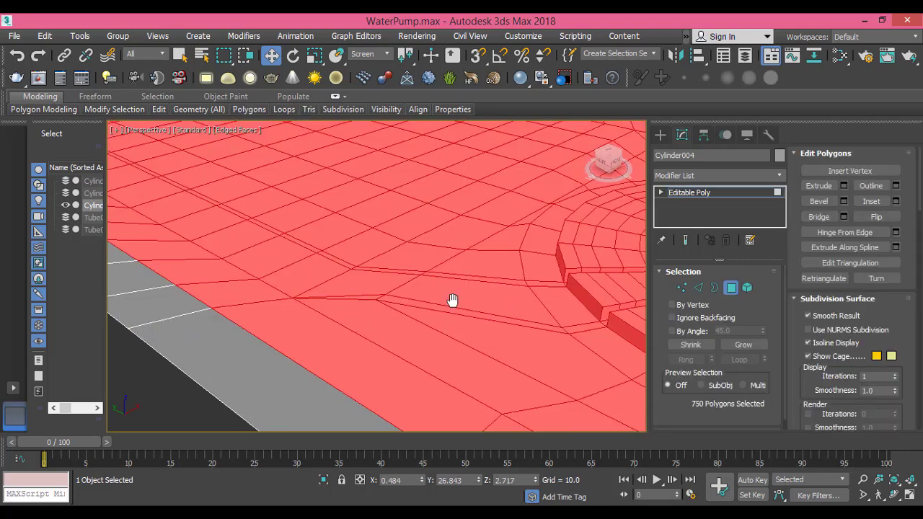
scroll(375, 298, "down", 6)
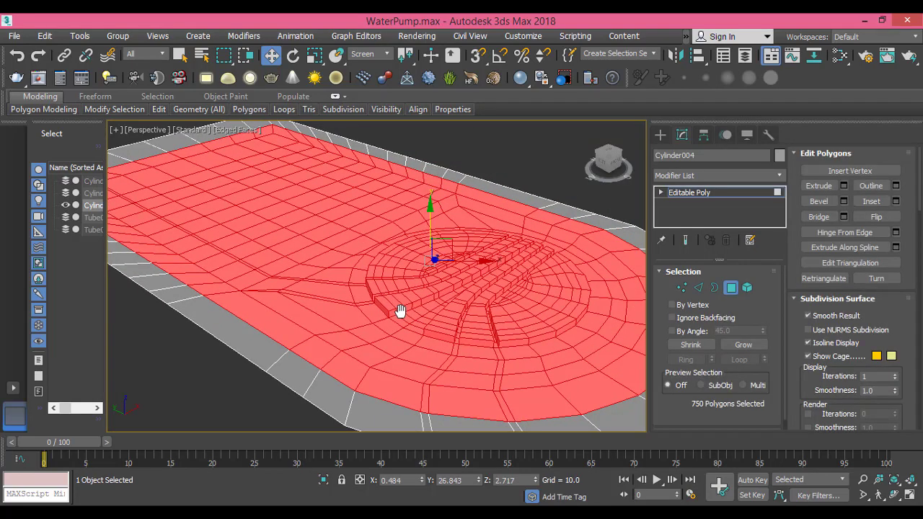
scroll(399, 311, "down", 2)
middle_click_drag(353, 315, 359, 326)
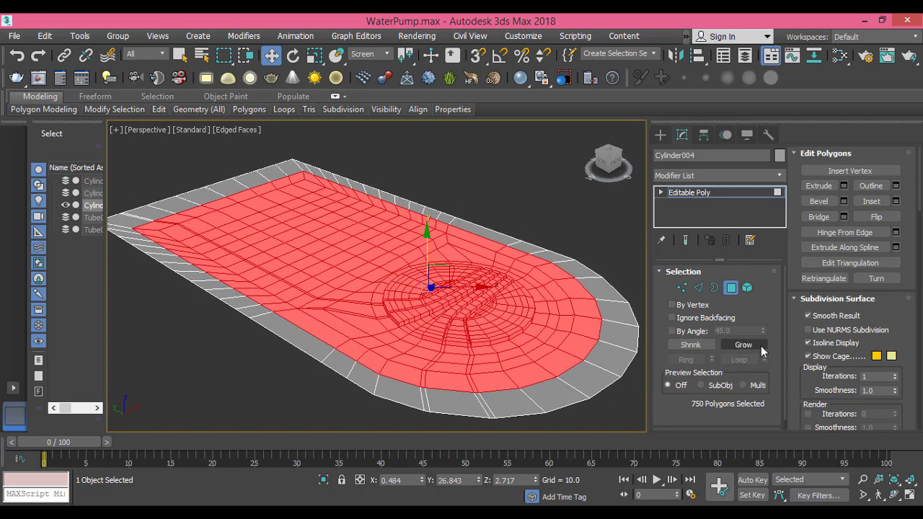
left_click(844, 202)
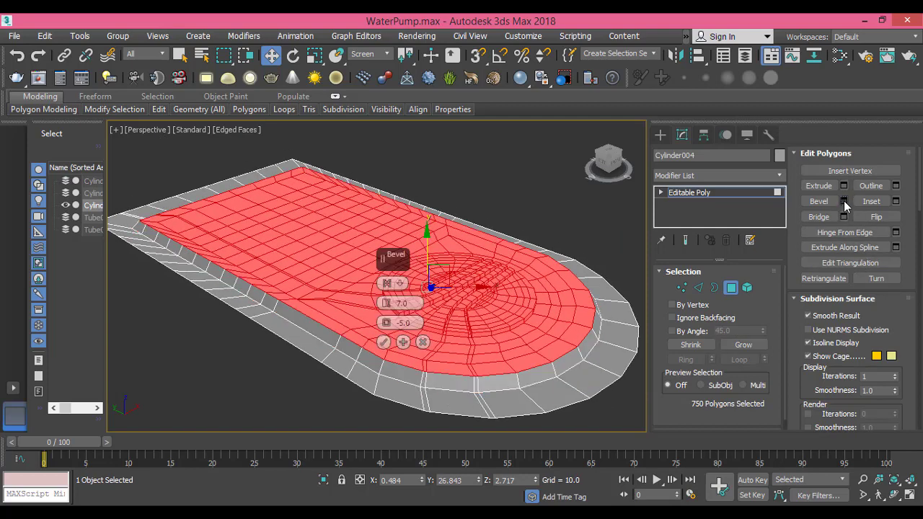
middle_click_drag(344, 339, 348, 351)
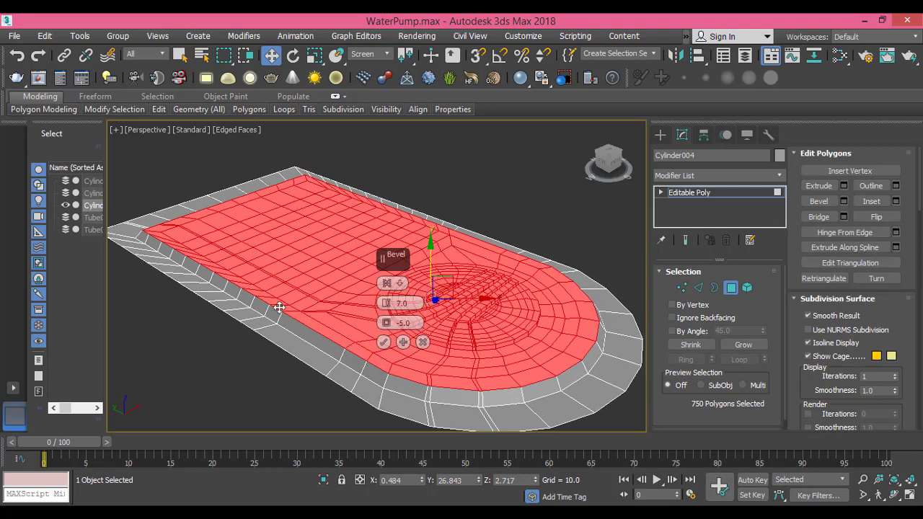
middle_click_drag(298, 314, 417, 296, "alt")
middle_click_drag(383, 367, 415, 268)
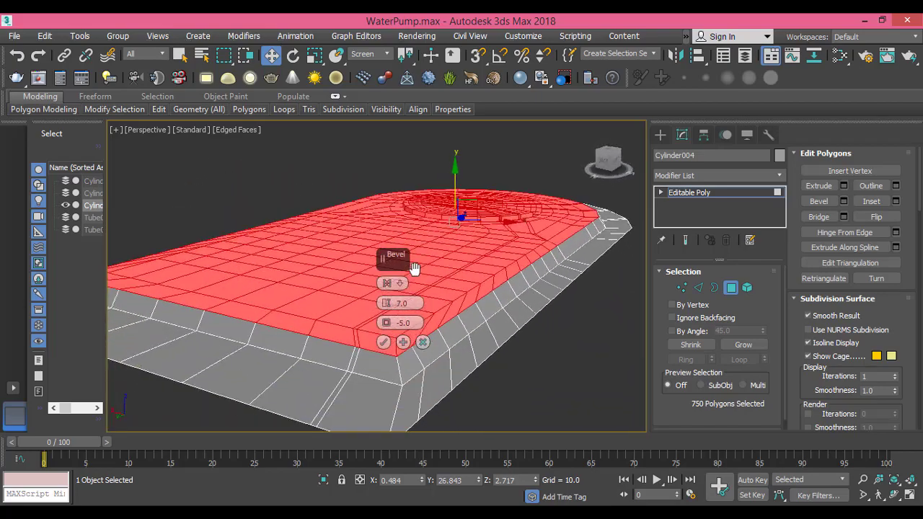
middle_click_drag(274, 286, 148, 313, "alt")
middle_click_drag(498, 260, 407, 325)
left_click(383, 342)
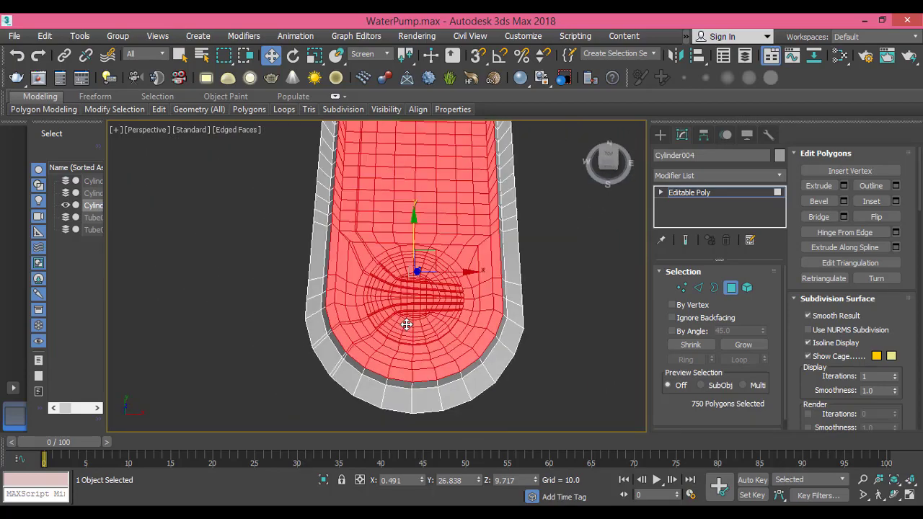
Switch to a top view of the plate and clear the polygon selection.
scroll(407, 326, "down", 3)
key("t")
scroll(406, 319, "down", 10)
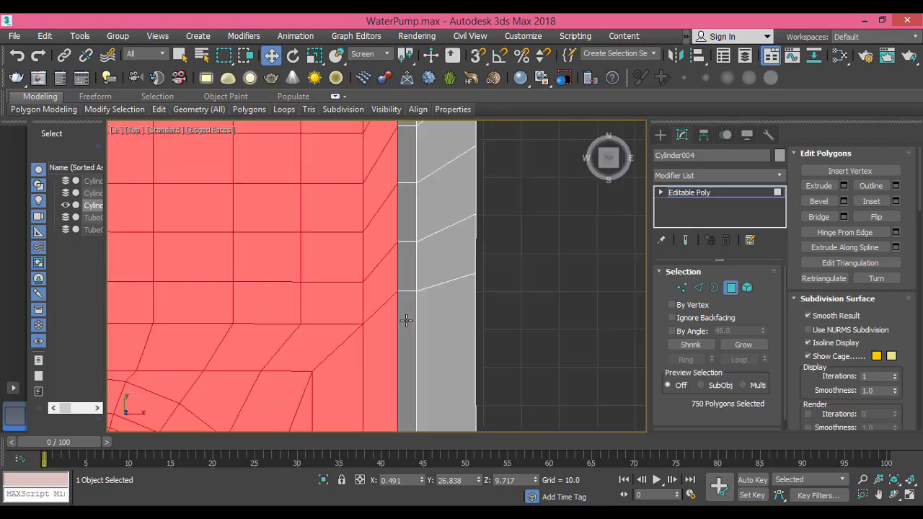
scroll(421, 299, "up", 6)
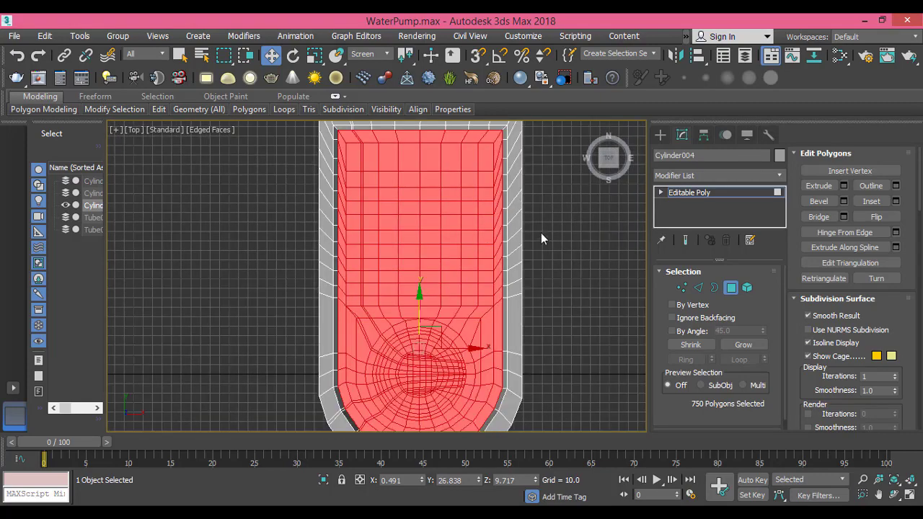
scroll(529, 359, "down", 3)
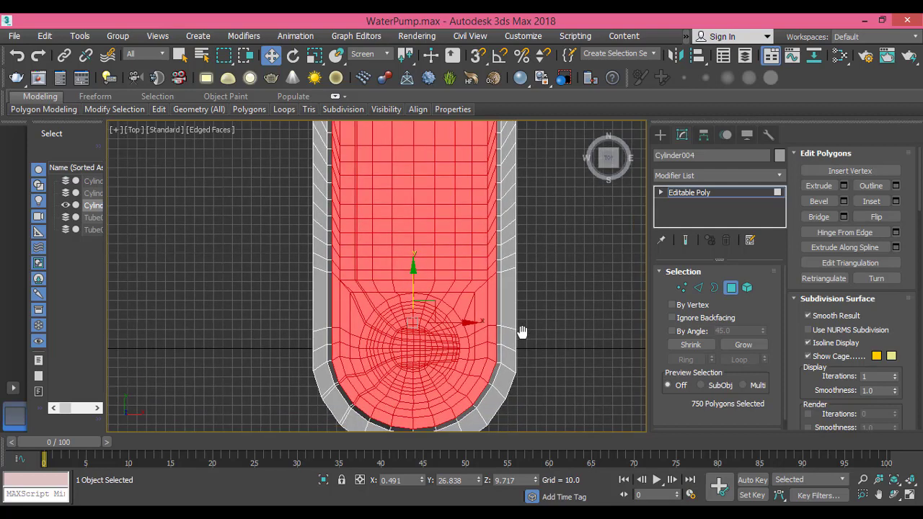
left_click(539, 294)
middle_click_drag(532, 291, 492, 287)
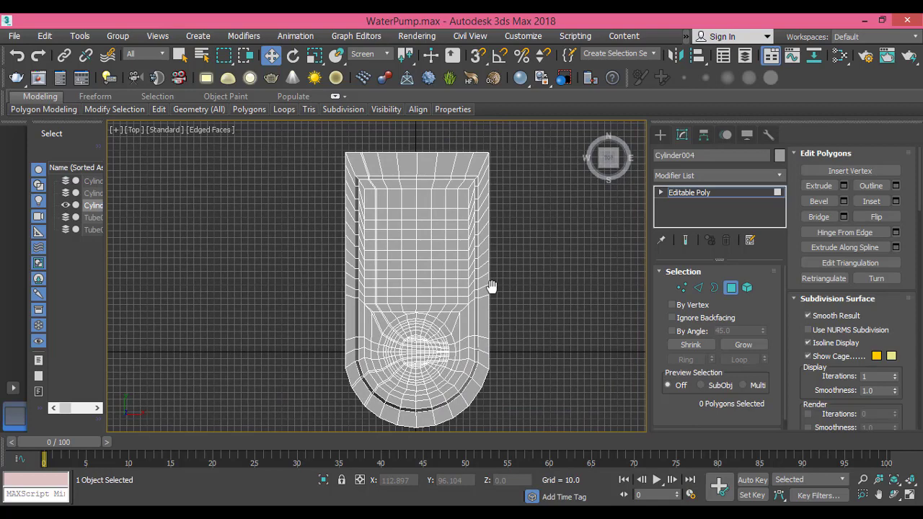
Respace the vertices along the straight +X outer edge, moving a group of ten about 7 units toward -Y.
left_click(681, 287)
key("ctrl+a")
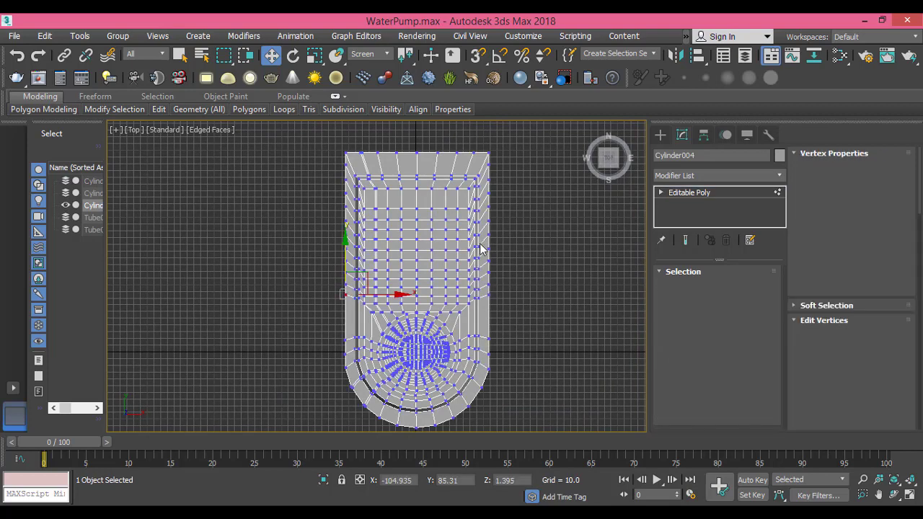
left_click(488, 180)
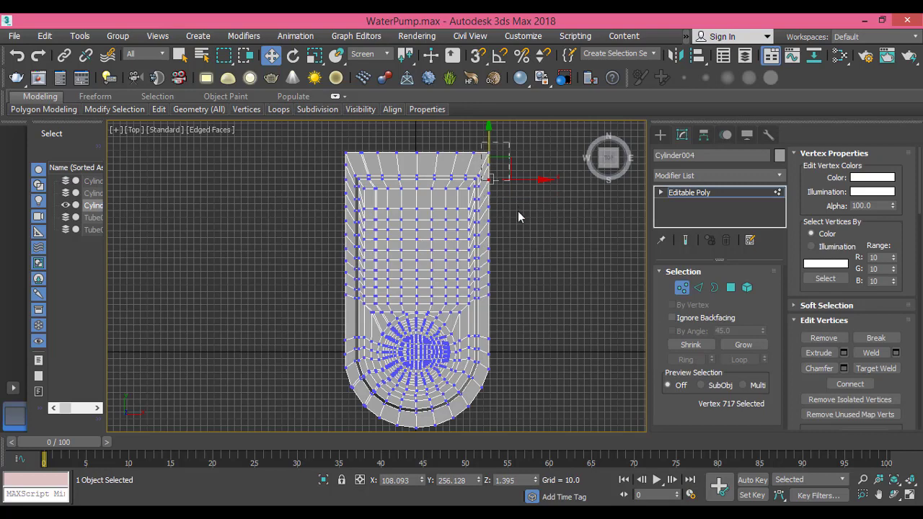
left_click_drag(518, 212, 516, 252)
scroll(510, 237, "up", 2)
middle_click_drag(498, 179, 505, 212)
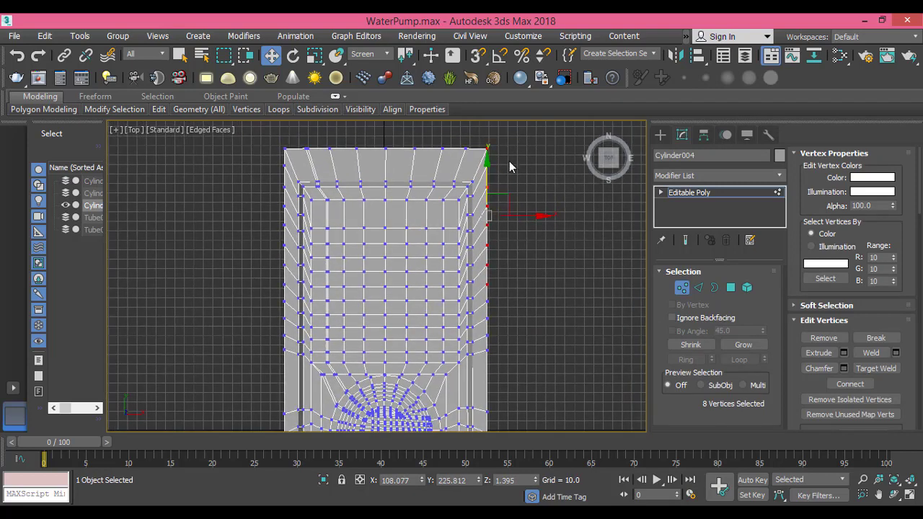
left_click(488, 178)
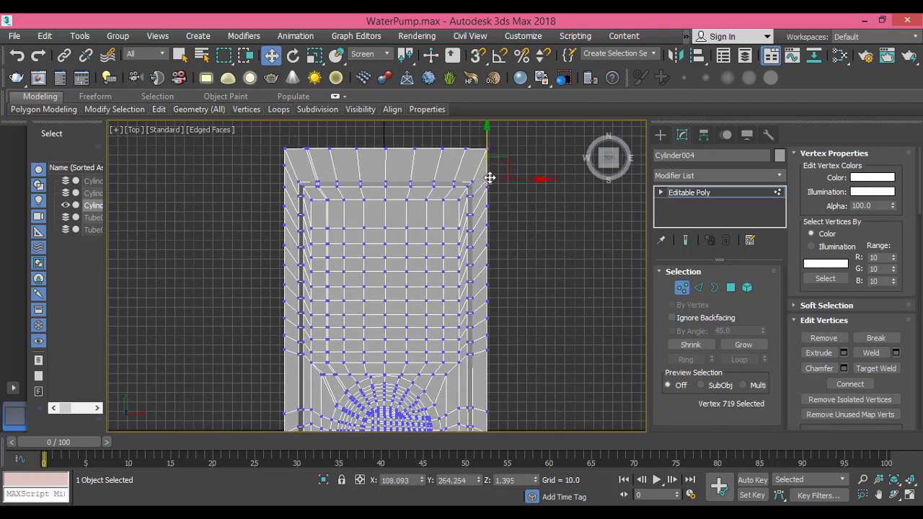
left_click_drag(490, 178, 483, 324)
left_click(510, 158)
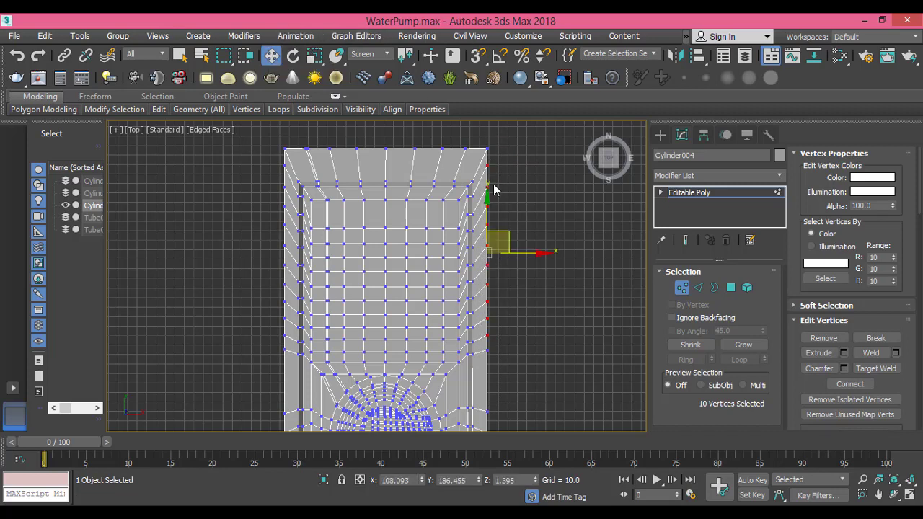
left_click_drag(487, 198, 487, 211)
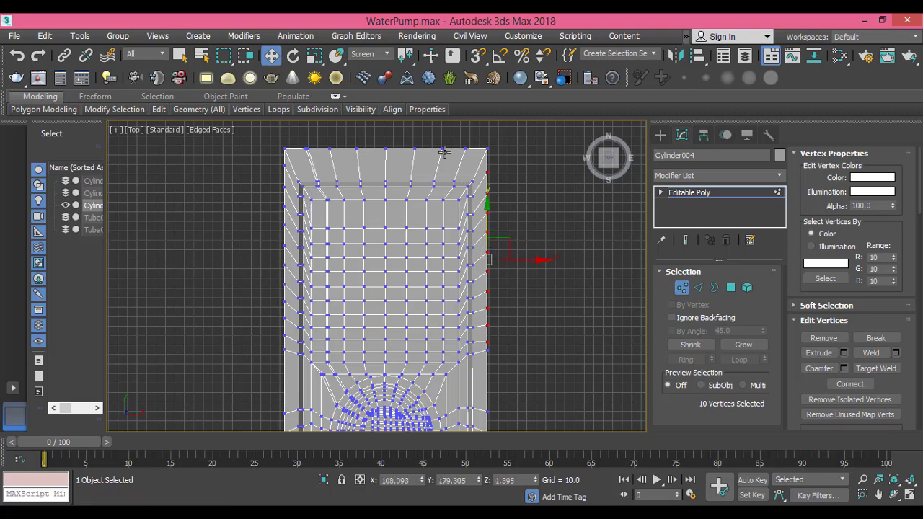
Select the eleven outer vertices around the plate's rounded end and scale them along Y into a straight row.
middle_click_drag(402, 338, 412, 225)
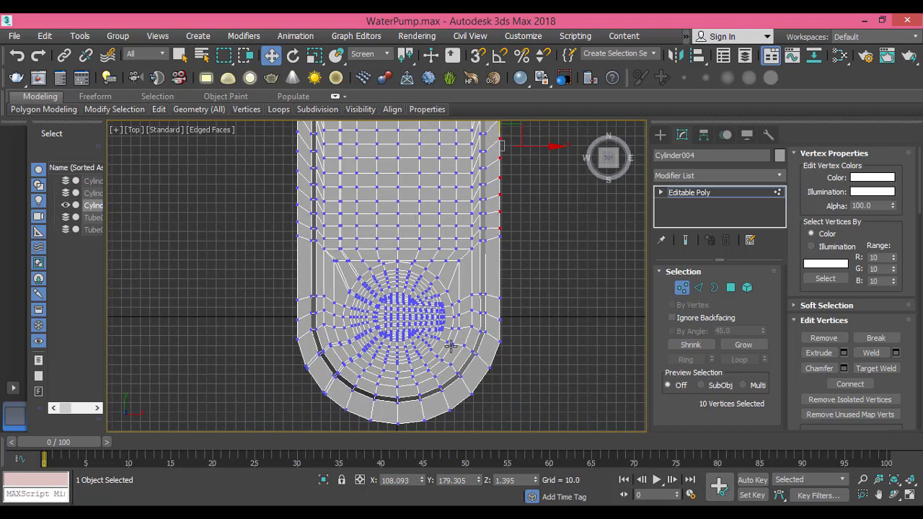
scroll(502, 341, "down", 3)
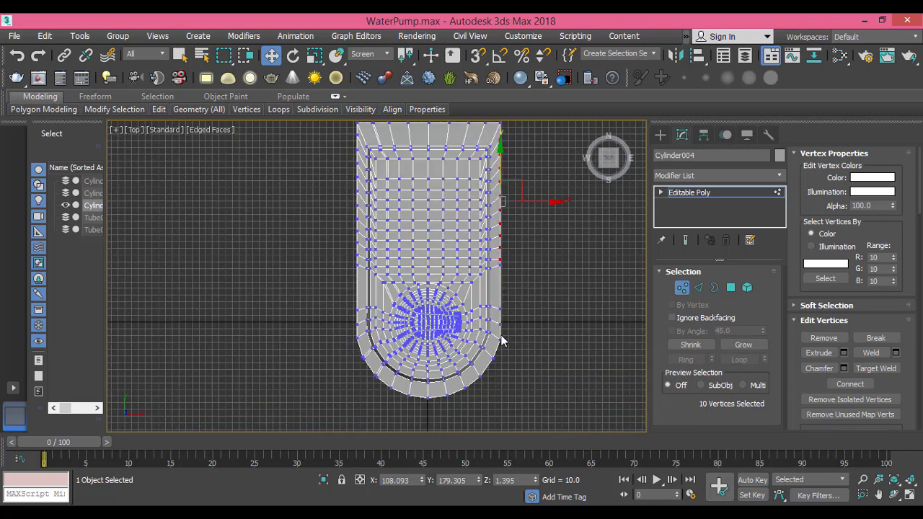
left_click(551, 303)
middle_click_drag(449, 348, 440, 322)
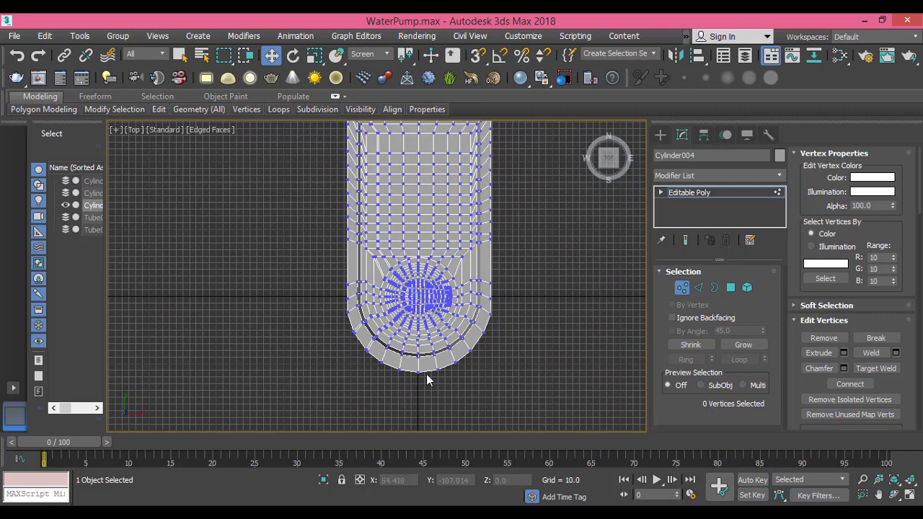
left_click_drag(346, 325, 481, 364)
left_click(482, 333, "ctrl")
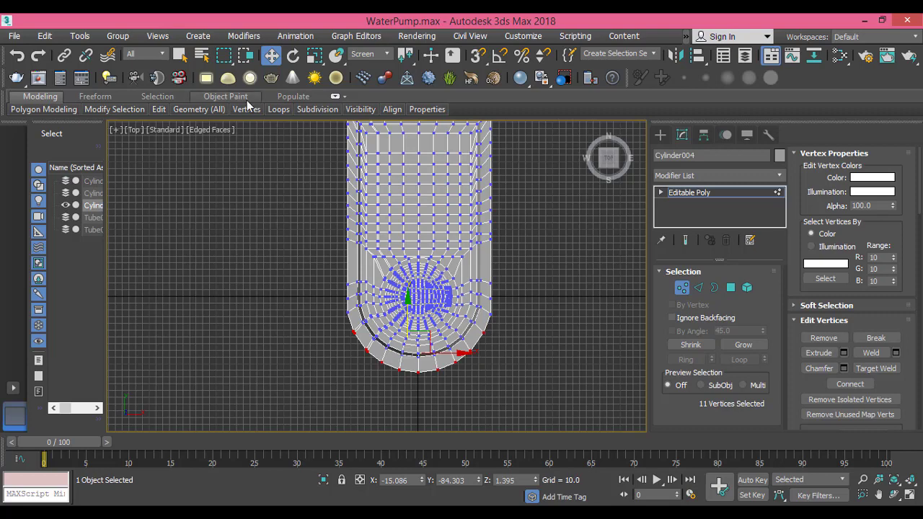
left_click(313, 58)
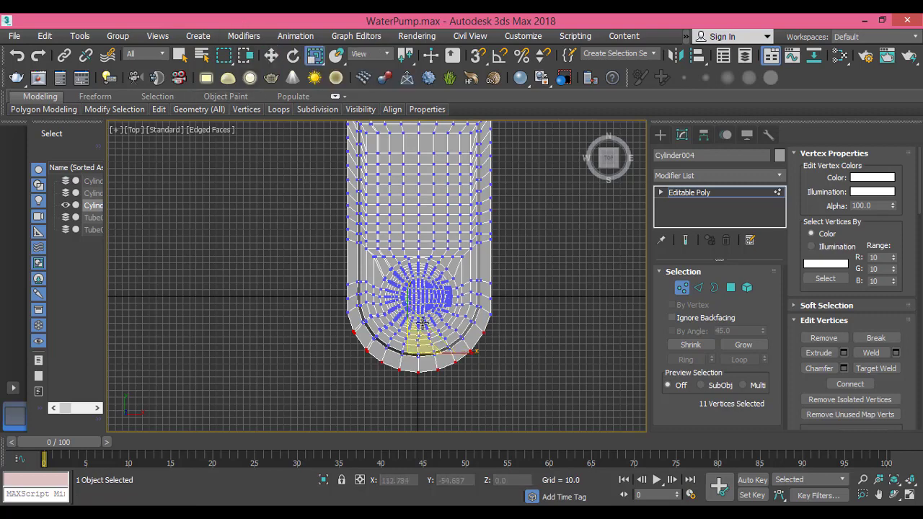
left_click_drag(411, 289, 427, 48)
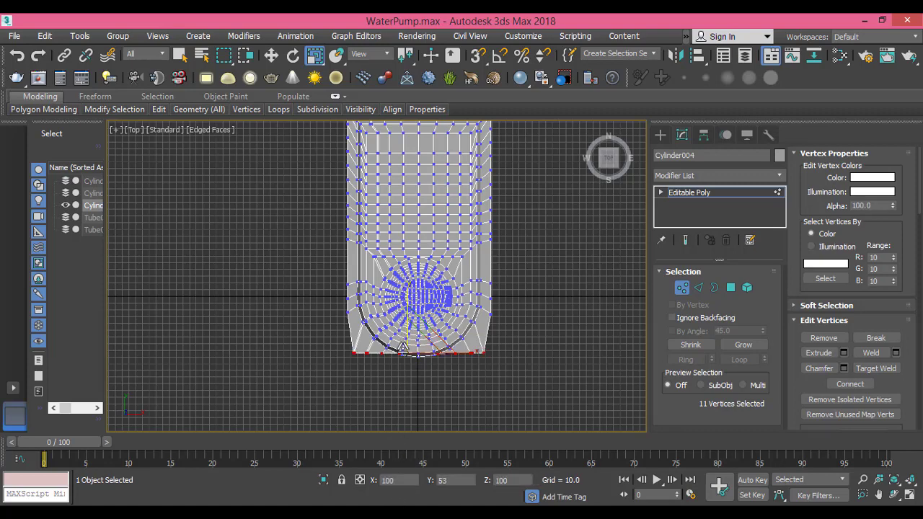
Select three outer vertices along the -X side at the plate's -Y corner and scale them along X into a straight column.
left_click(326, 322)
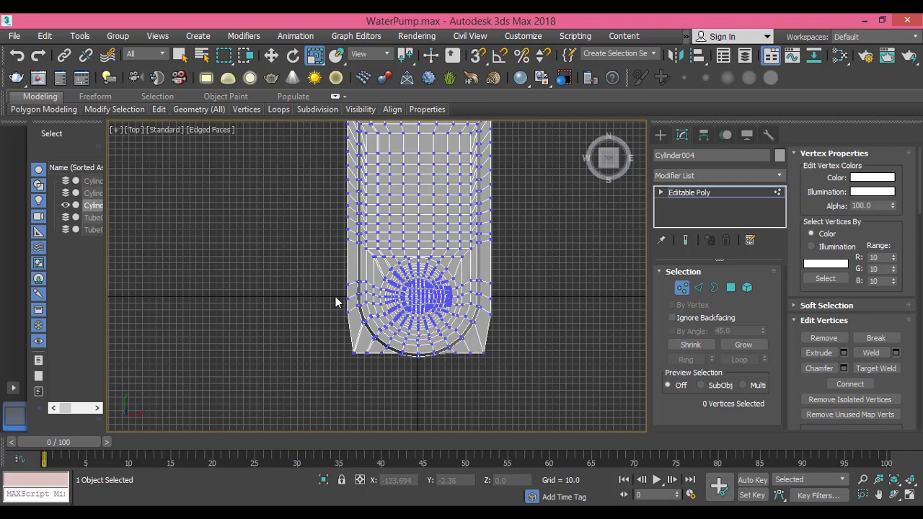
left_click_drag(337, 292, 354, 366)
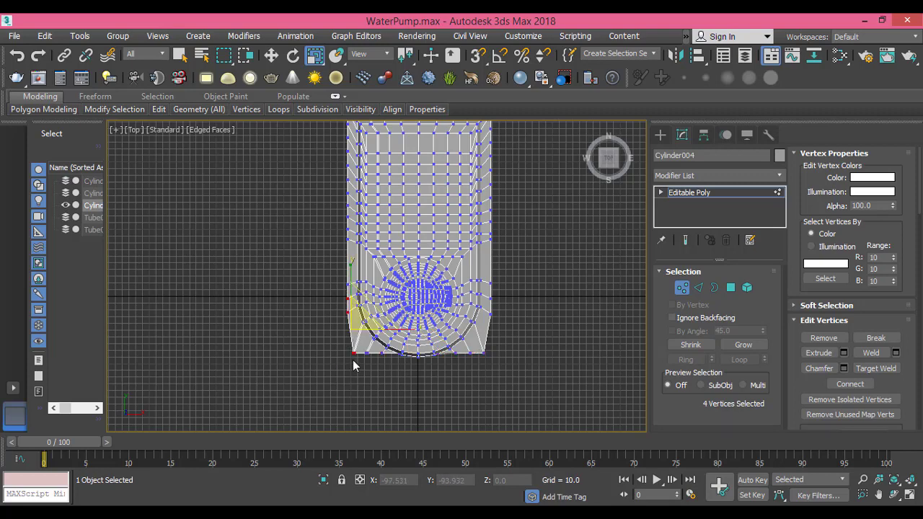
scroll(353, 361, "up", 6)
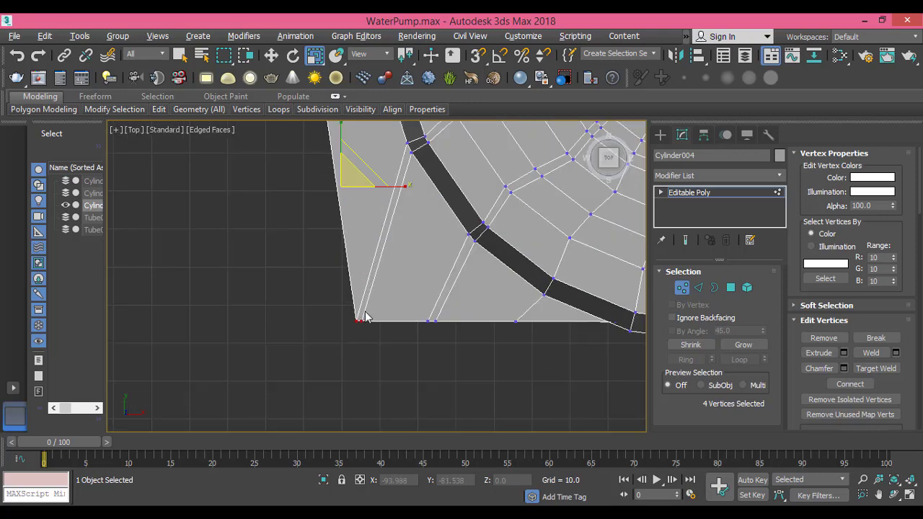
left_click_drag(360, 326, 360, 325, "alt")
scroll(375, 316, "down", 2)
middle_click_drag(387, 256, 376, 290)
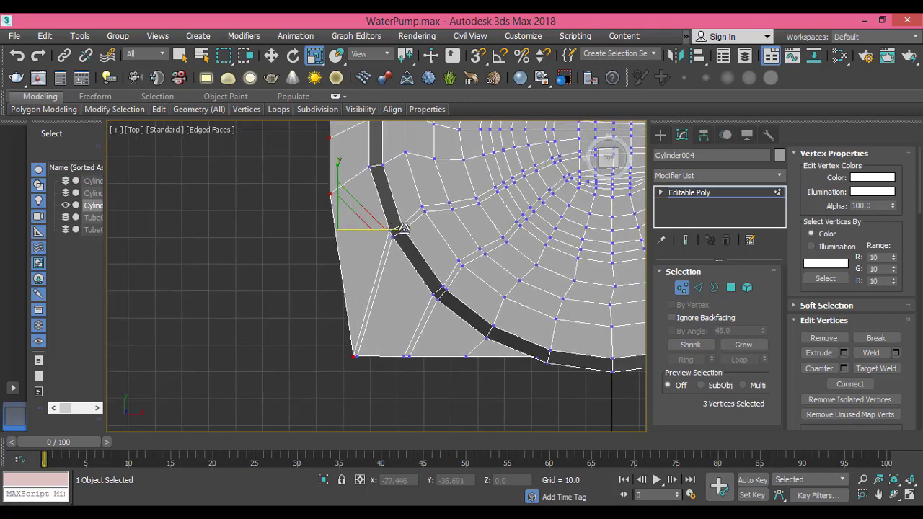
scroll(316, 242, "down", 2)
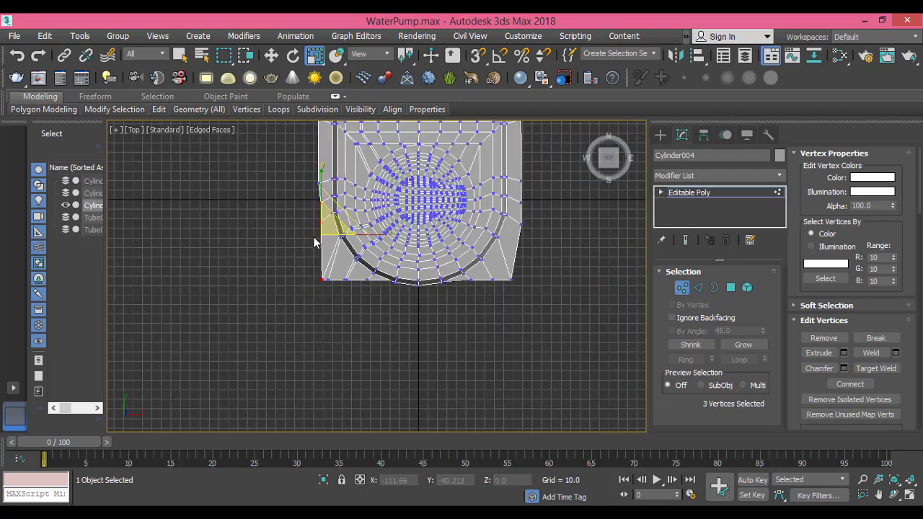
middle_click_drag(313, 242, 302, 300)
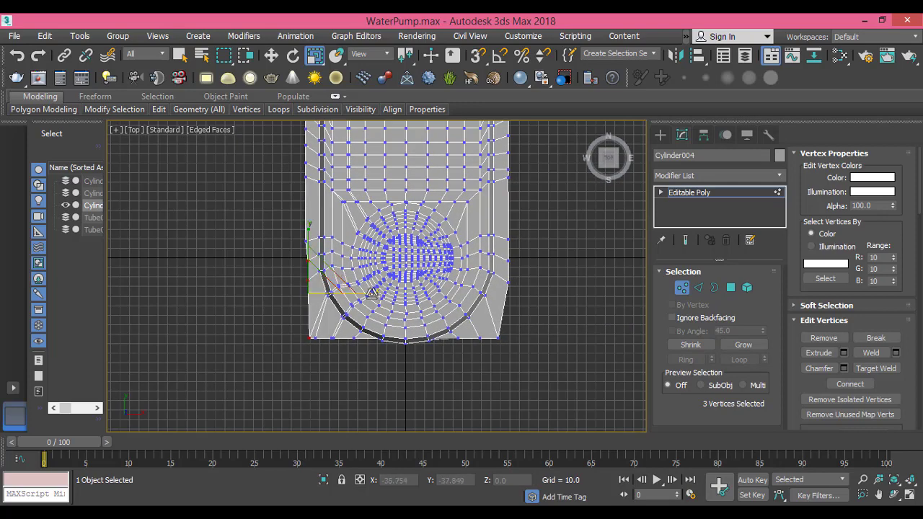
left_click_drag(148, 297, 613, 364)
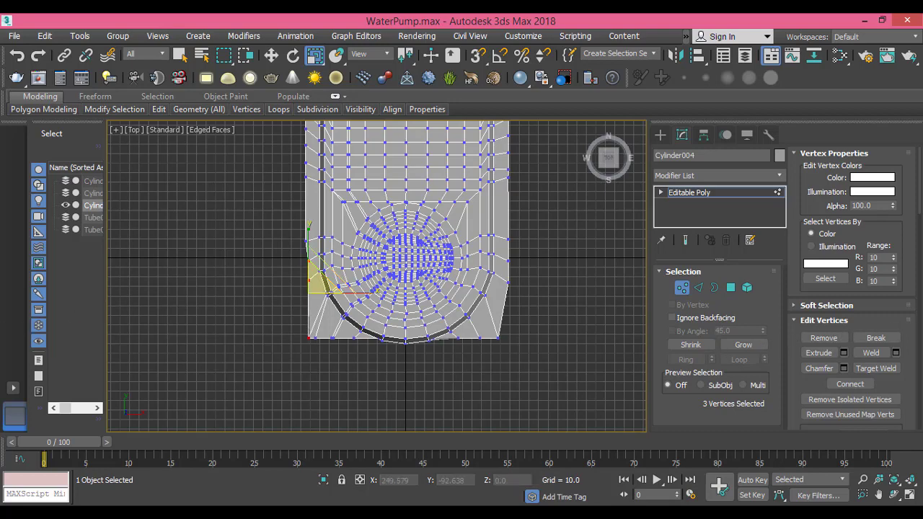
Move the three aligned corner vertices about 3.5 units toward -X, in line with the plate's side edge, and clear the selection.
left_click(271, 55)
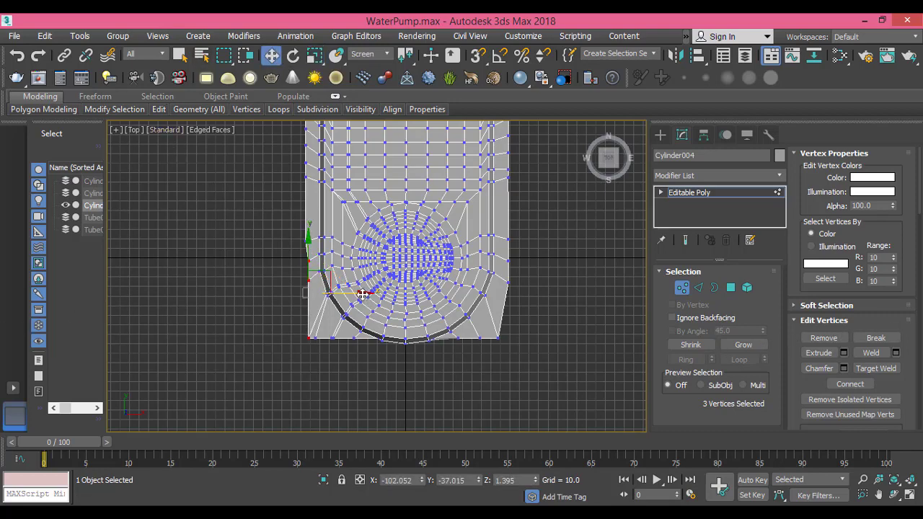
left_click_drag(363, 294, 361, 295)
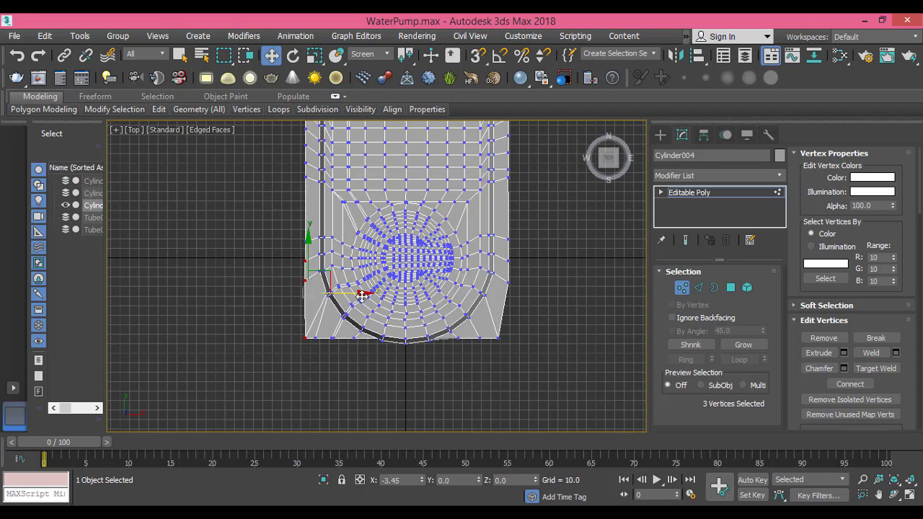
left_click(270, 211)
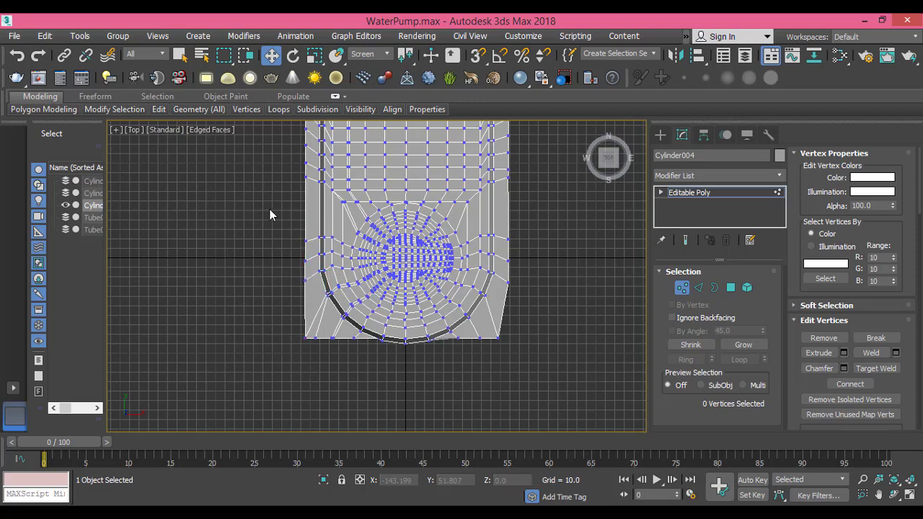
Select the four outermost vertices along the lower -X edge and scale them along X to flatten the edge.
left_click_drag(319, 305, 308, 356)
left_click(315, 56)
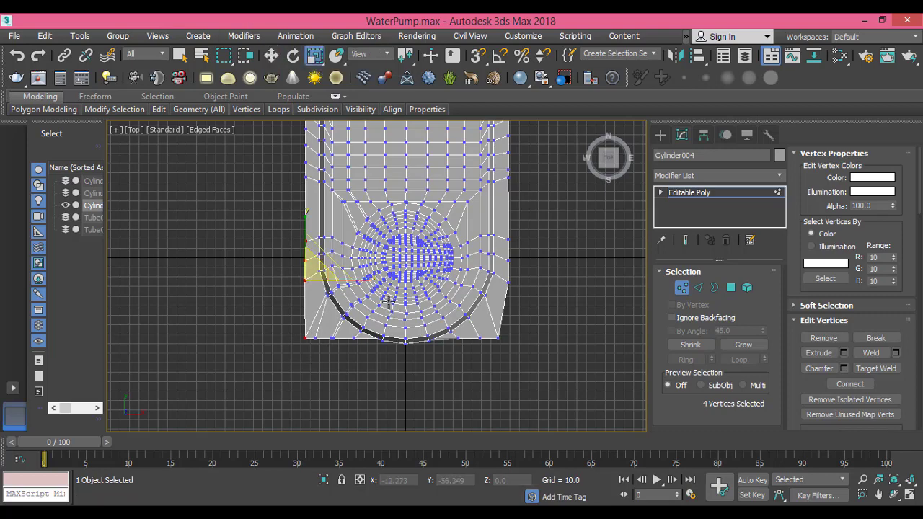
left_click(379, 279)
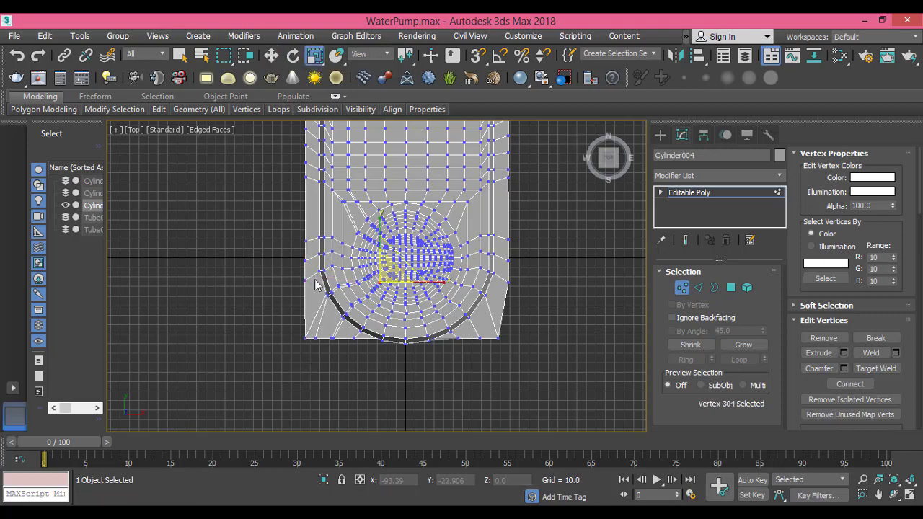
key("ctrl+z")
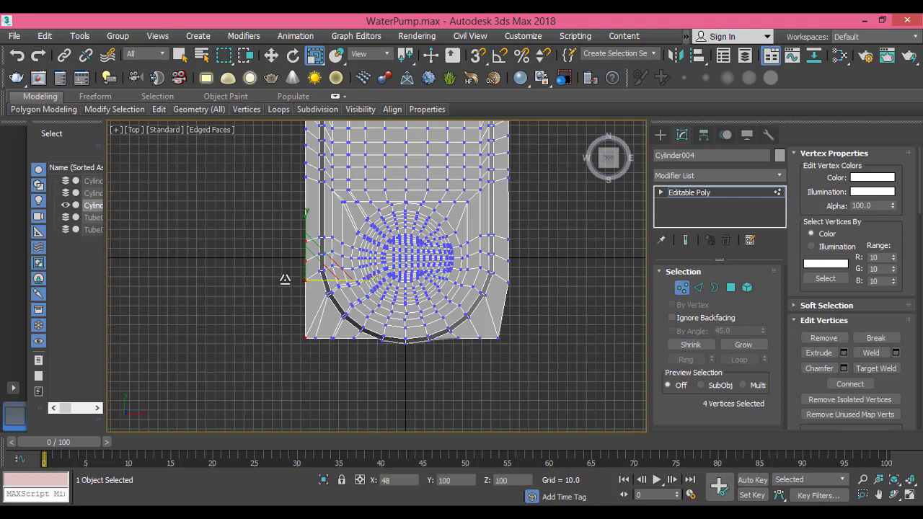
Move the outer vertex at the +X, -Y corner about 10 units toward +X, in line with the side edge, and deselect it.
left_click(490, 336)
left_click(497, 337)
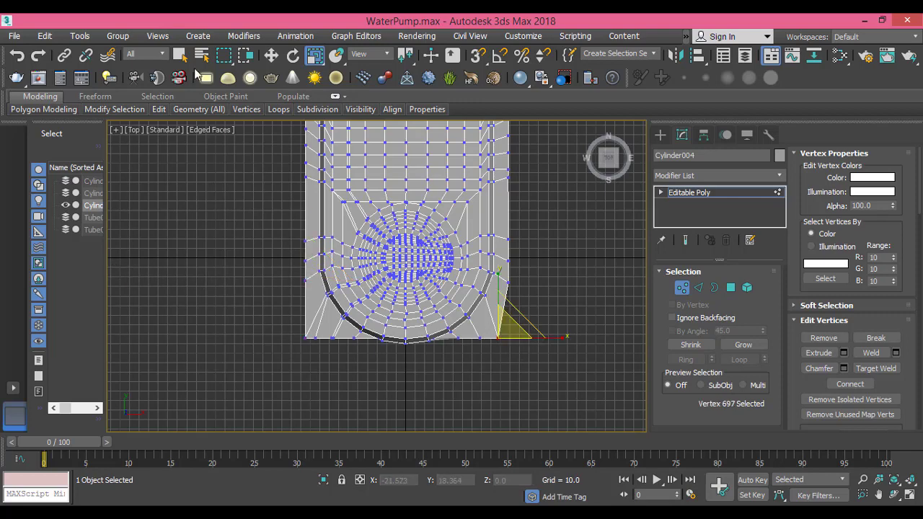
left_click(271, 61)
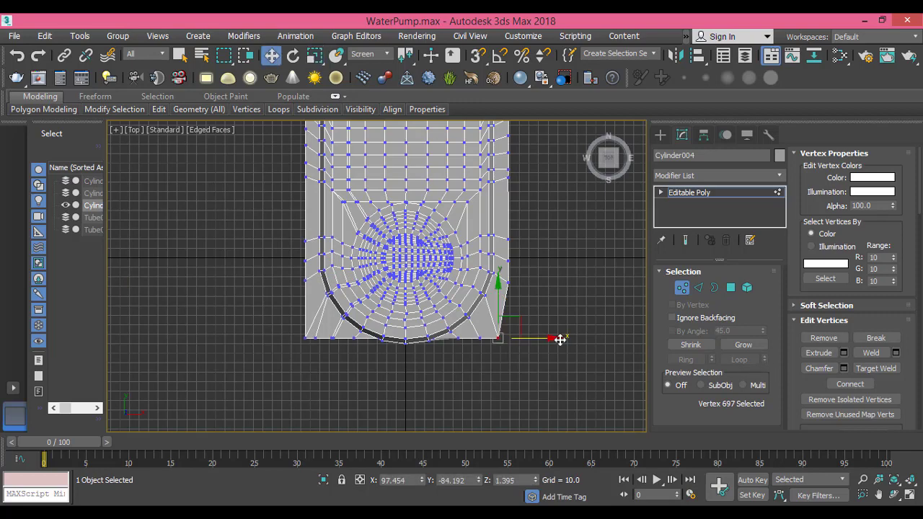
left_click_drag(559, 340, 570, 335)
left_click(536, 230)
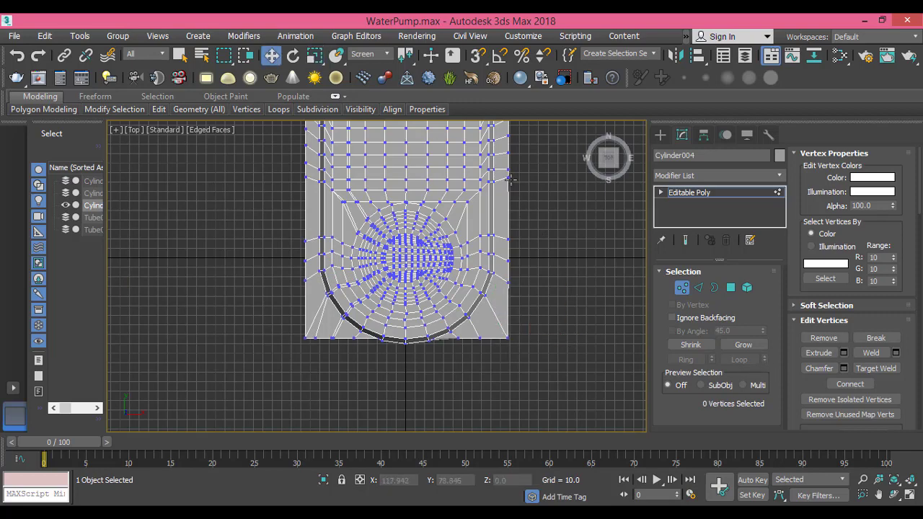
Select the four outermost vertices along the lower +X edge and scale them along X into a straight line.
left_click(506, 176)
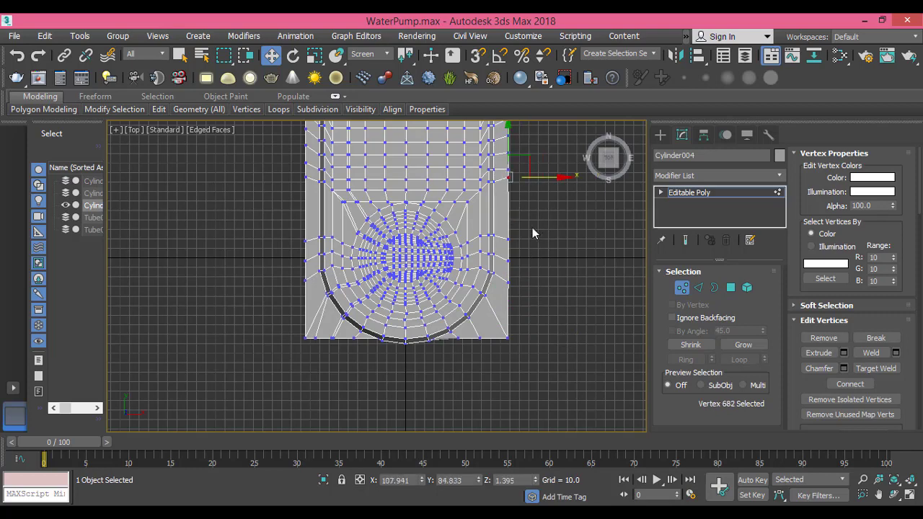
left_click_drag(519, 293, 547, 375)
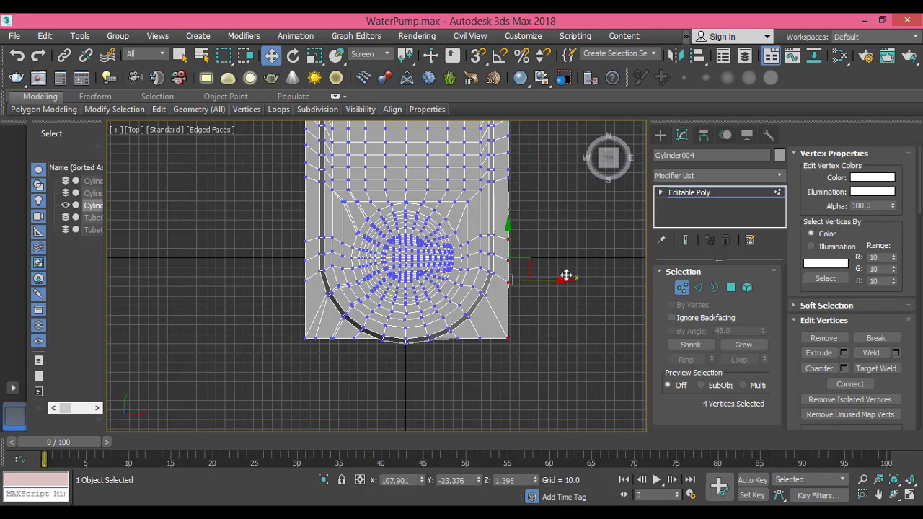
left_click(315, 57)
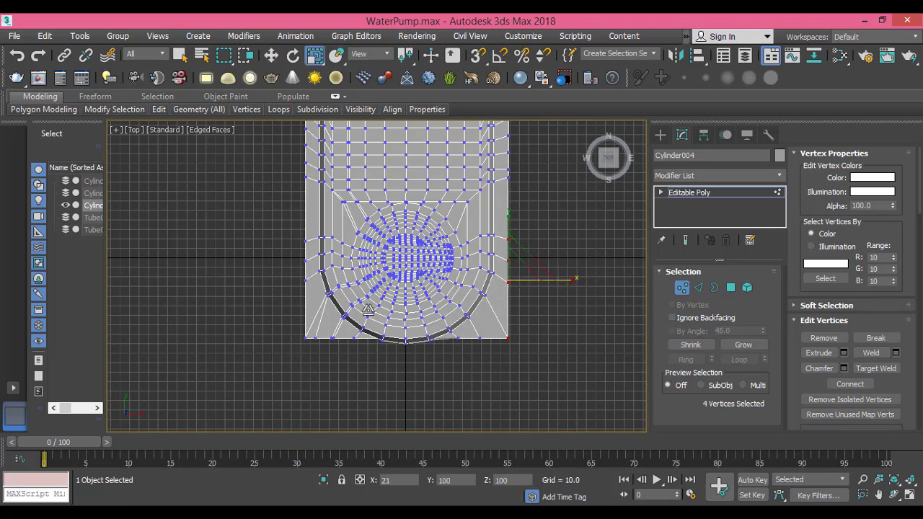
middle_click_drag(459, 232, 452, 311)
scroll(457, 273, "down", 2)
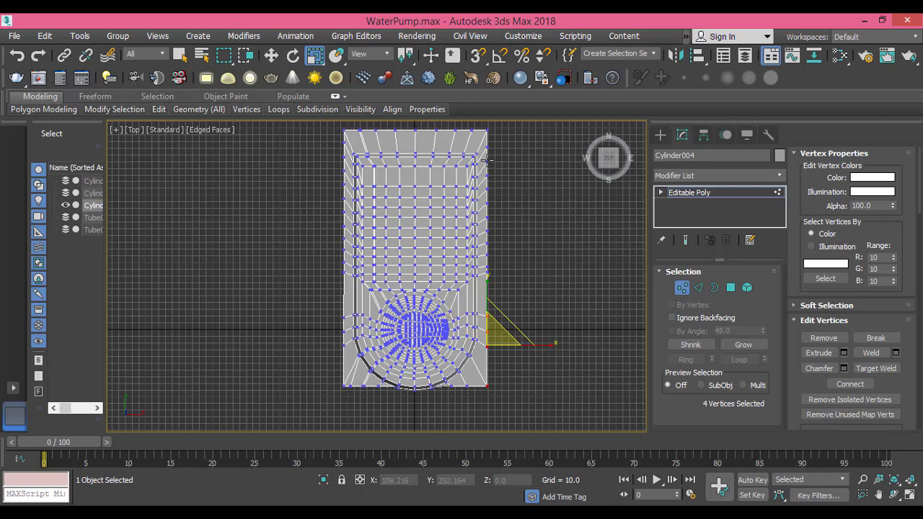